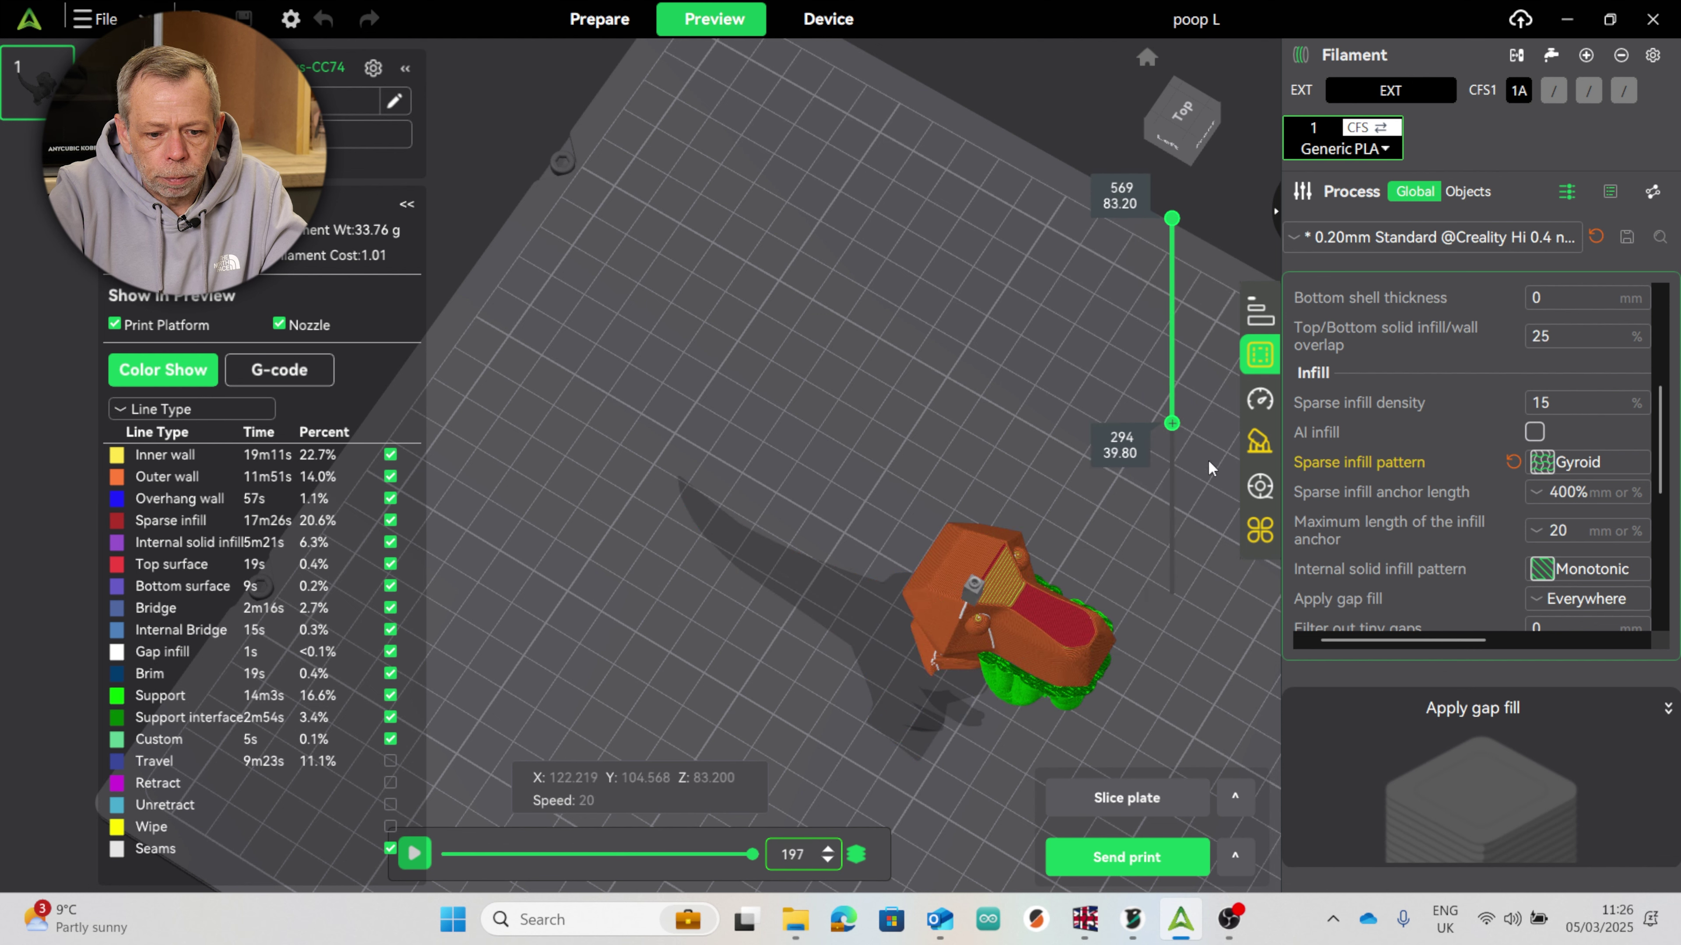
# Examine the sliced dinosaur's brim and the supports beneath its tail, arms and head from several angles
pyautogui.moveTo(790, 443); pyautogui.dragTo(879, 430)
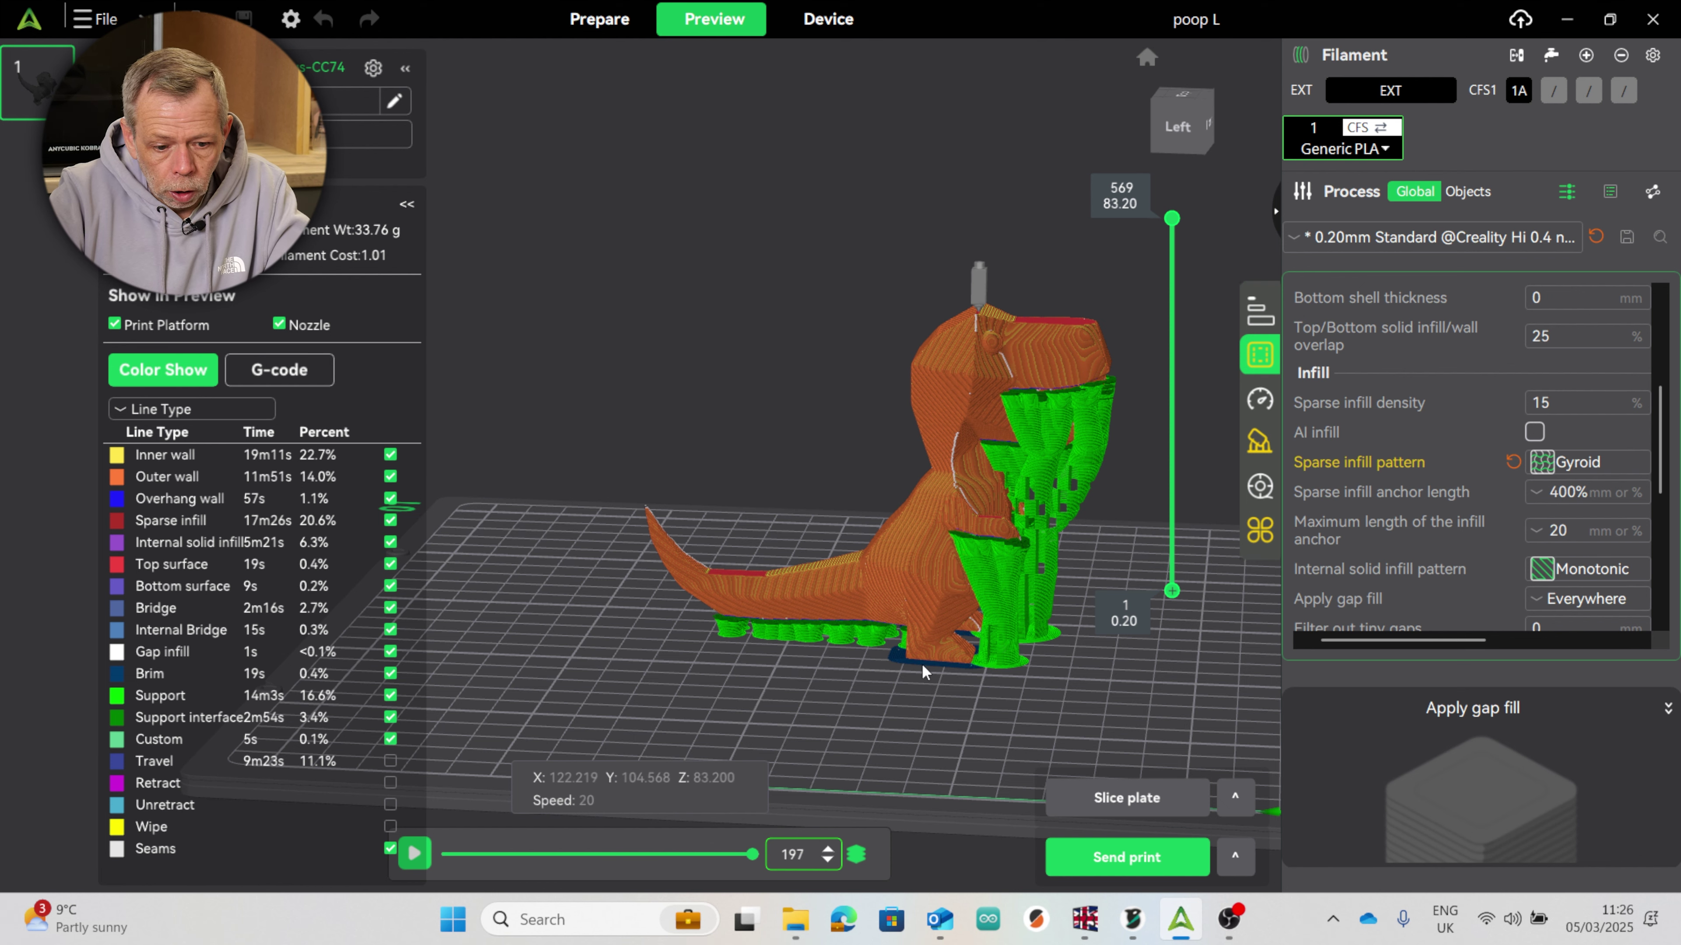
pyautogui.scroll(5, 922, 663)
pyautogui.moveTo(957, 733); pyautogui.dragTo(907, 785)
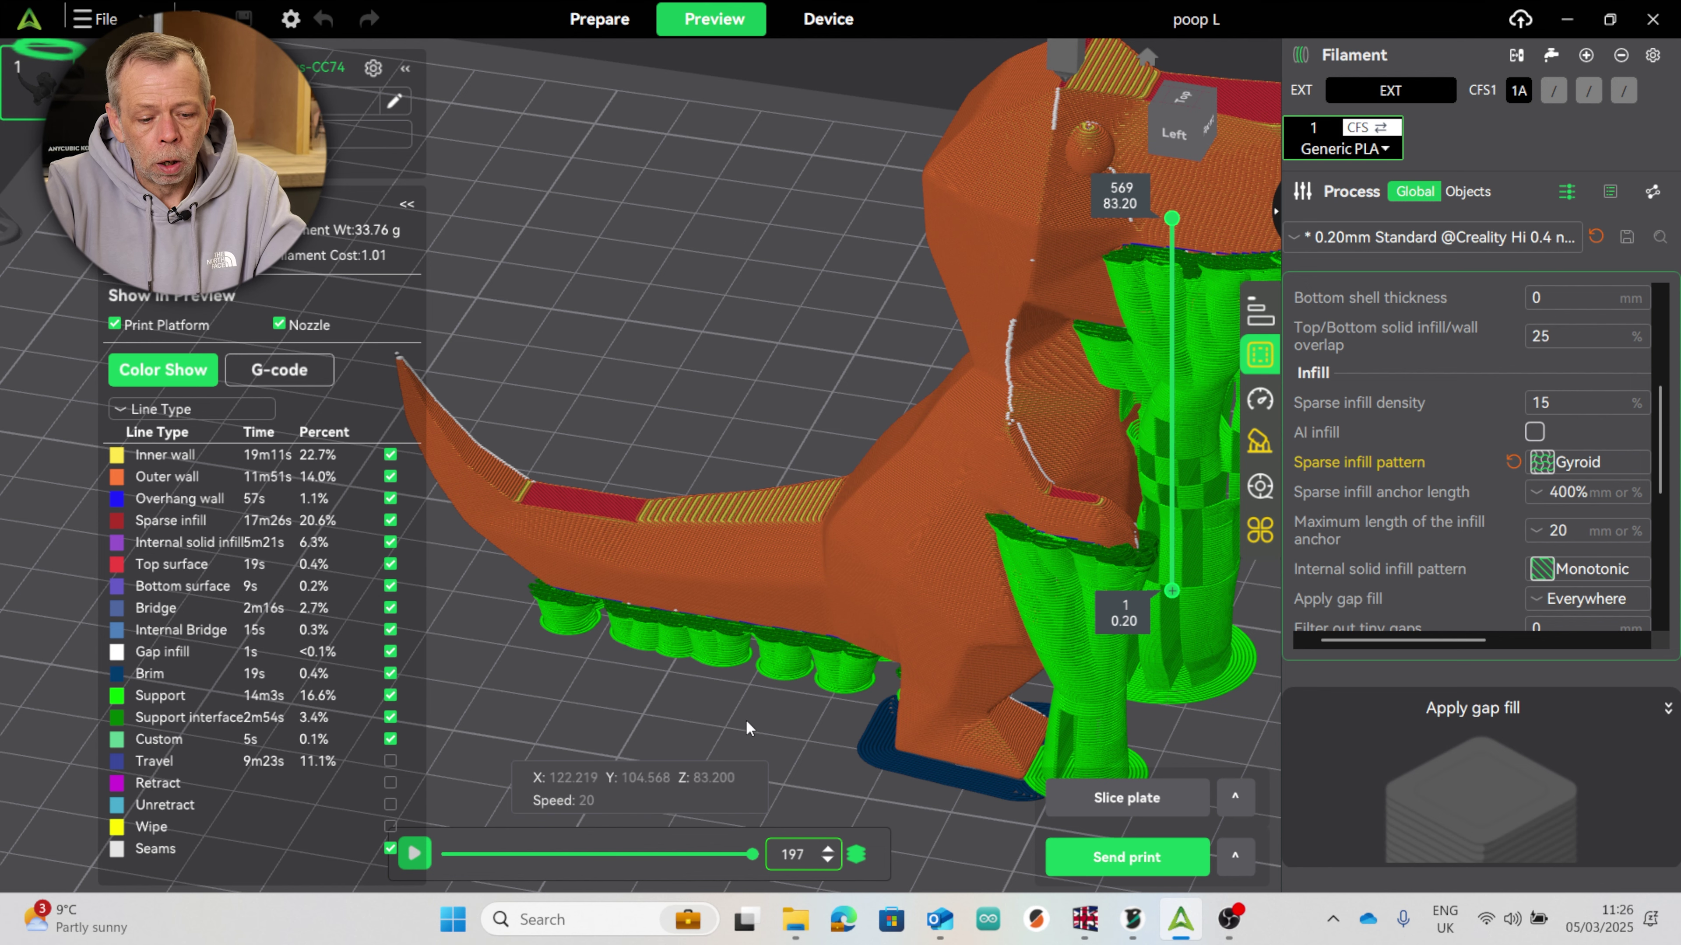
pyautogui.scroll(-3, 747, 728)
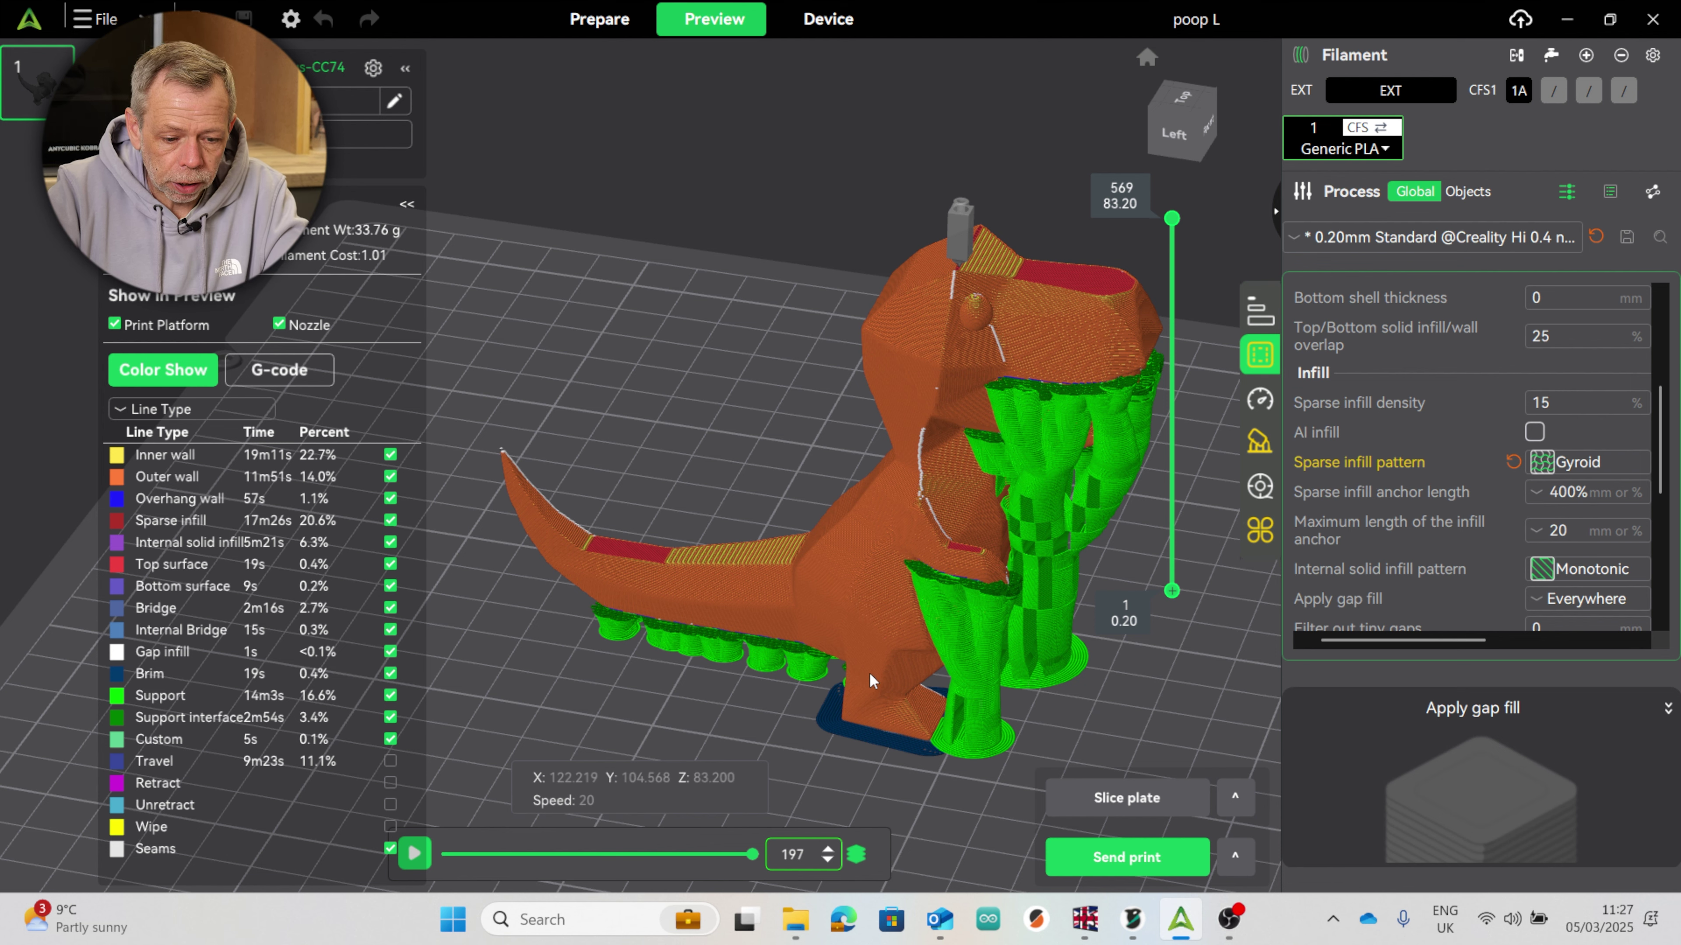
pyautogui.scroll(2, 874, 715)
pyautogui.moveTo(695, 677); pyautogui.dragTo(721, 564, button='right')
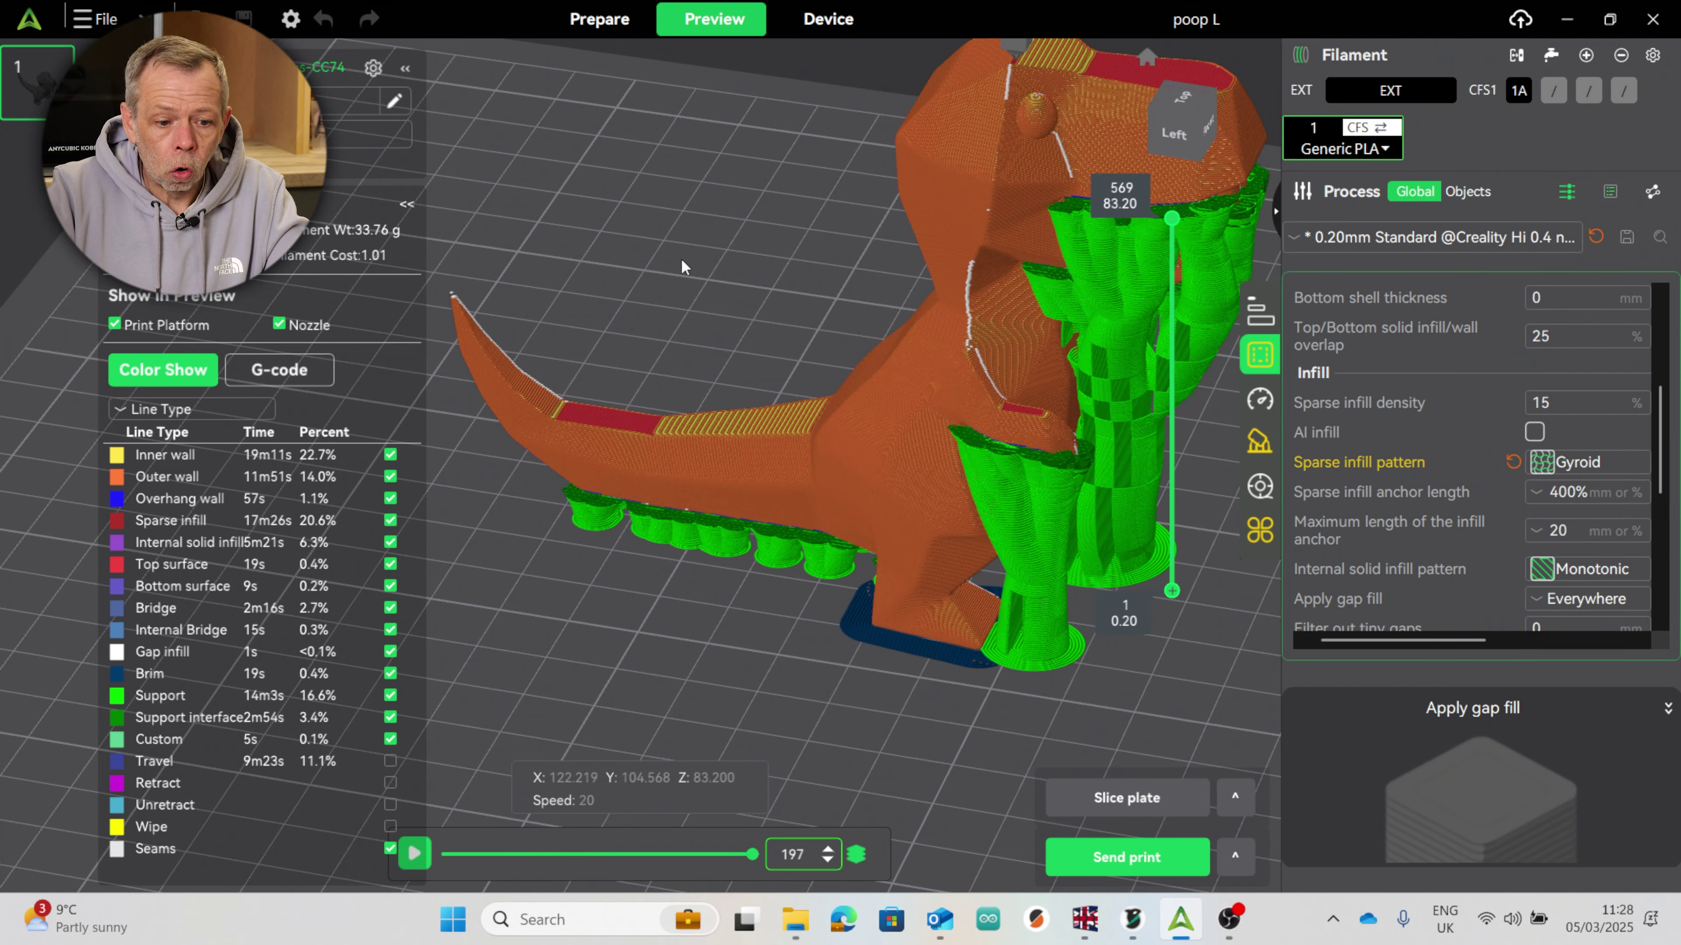
pyautogui.moveTo(680, 257); pyautogui.dragTo(694, 407)
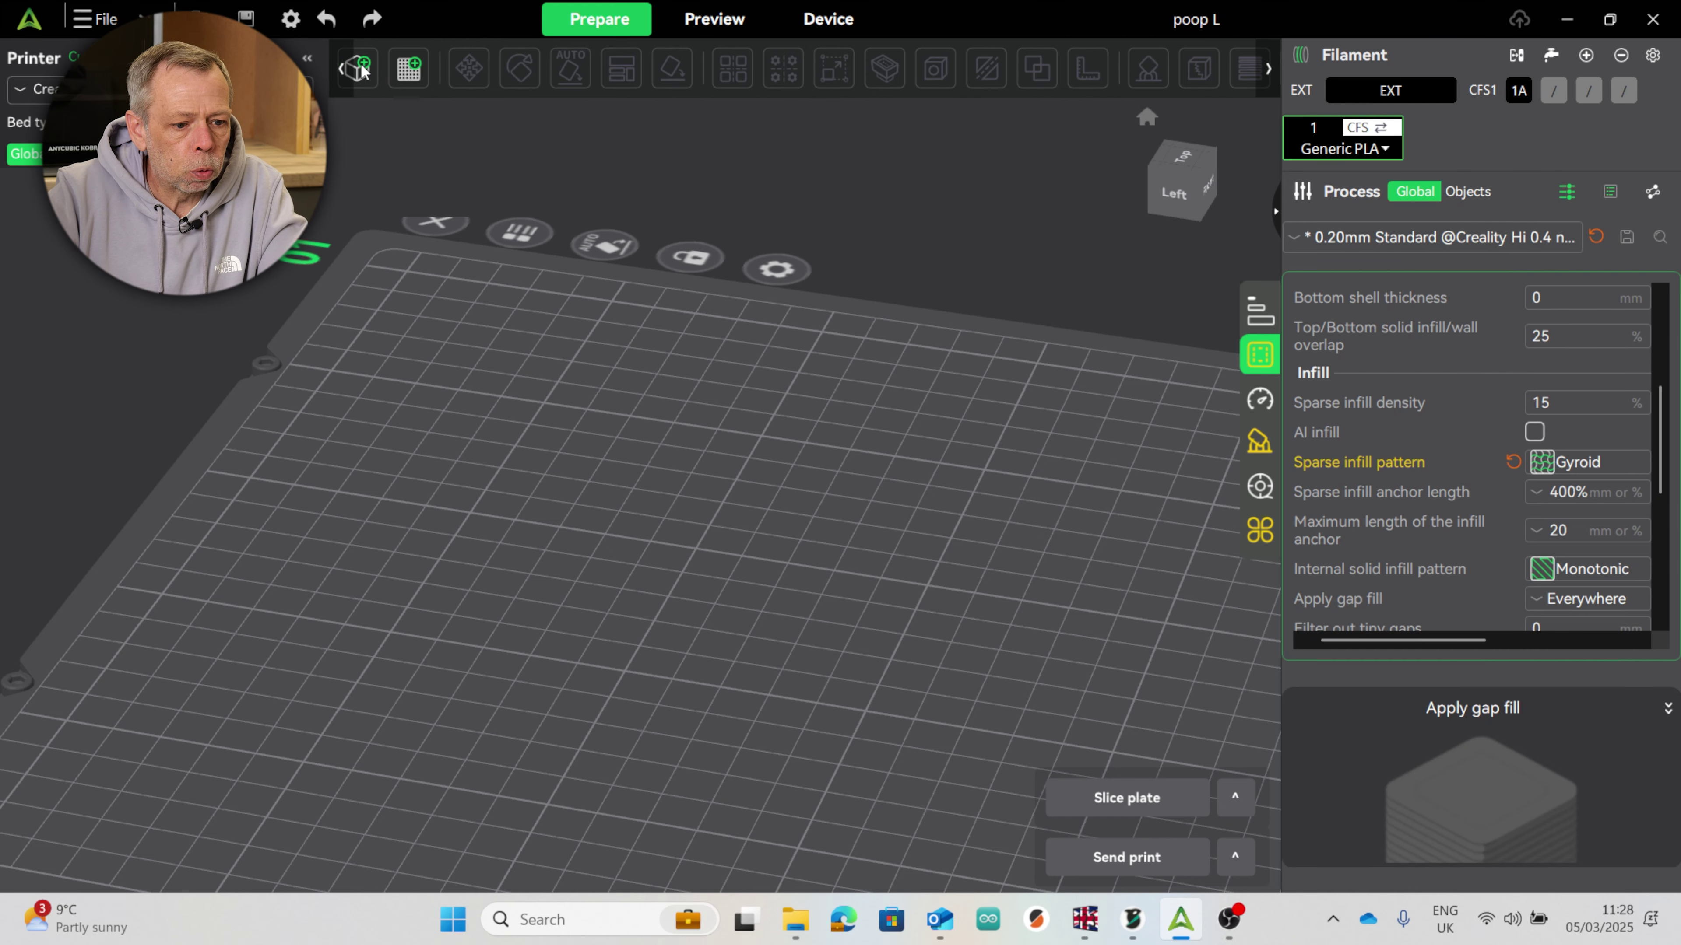
# Import the Mask model from the Downloads folder onto the empty plate
pyautogui.click(363, 66)
pyautogui.click(350, 200)
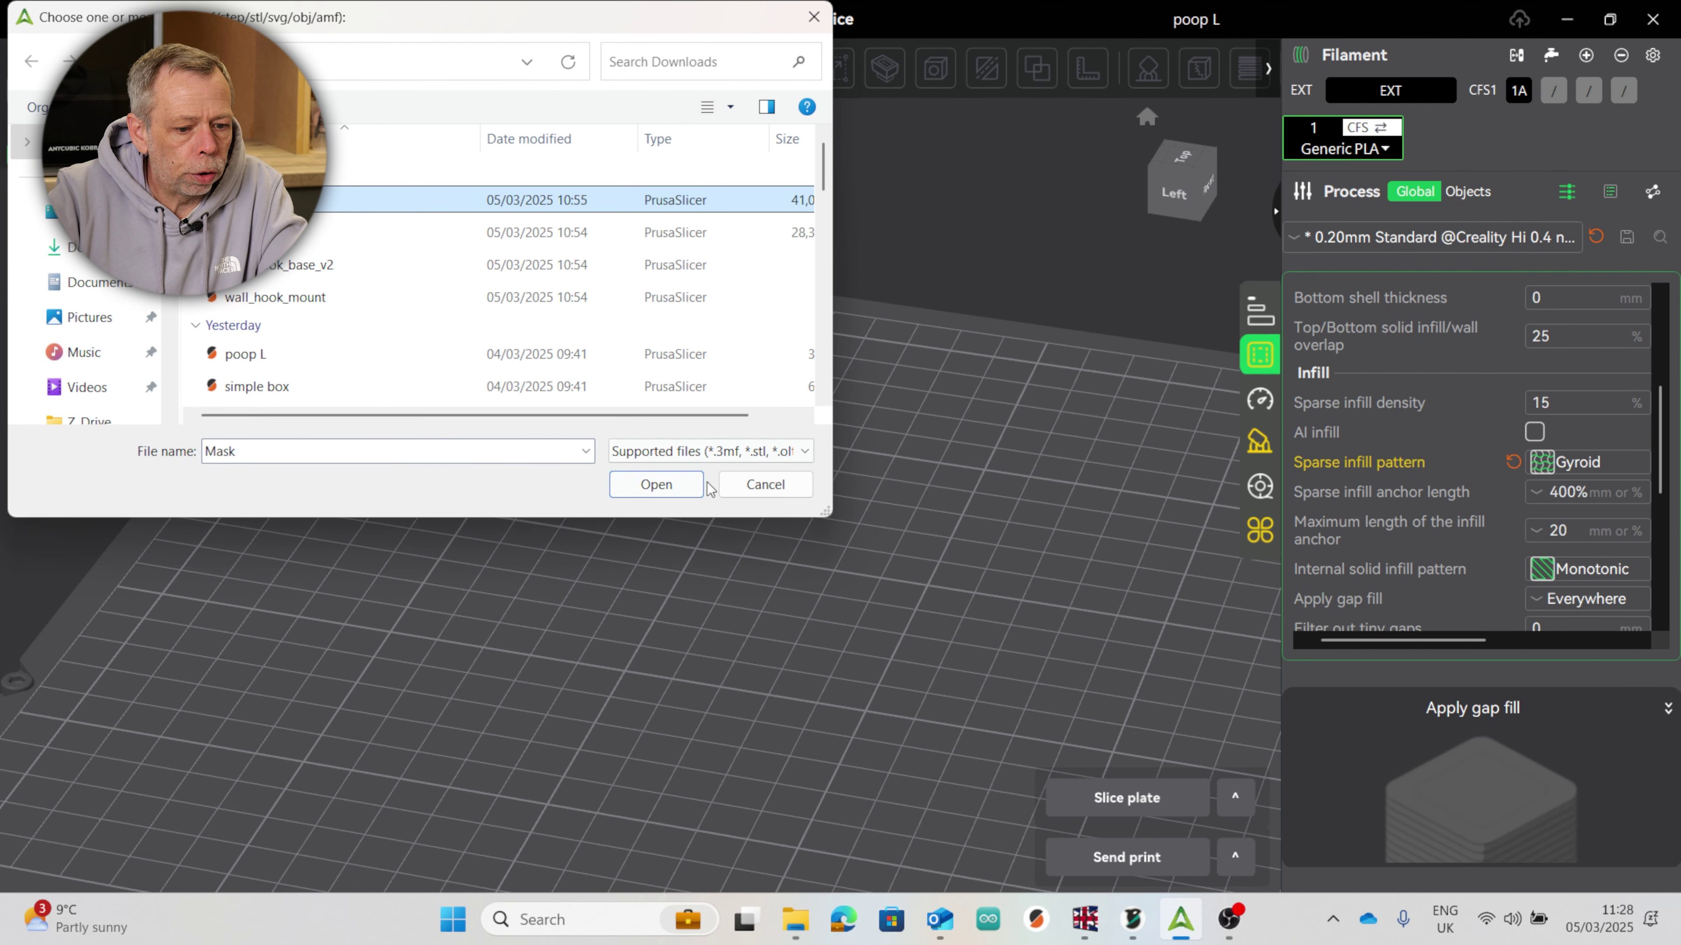
pyautogui.click(675, 490)
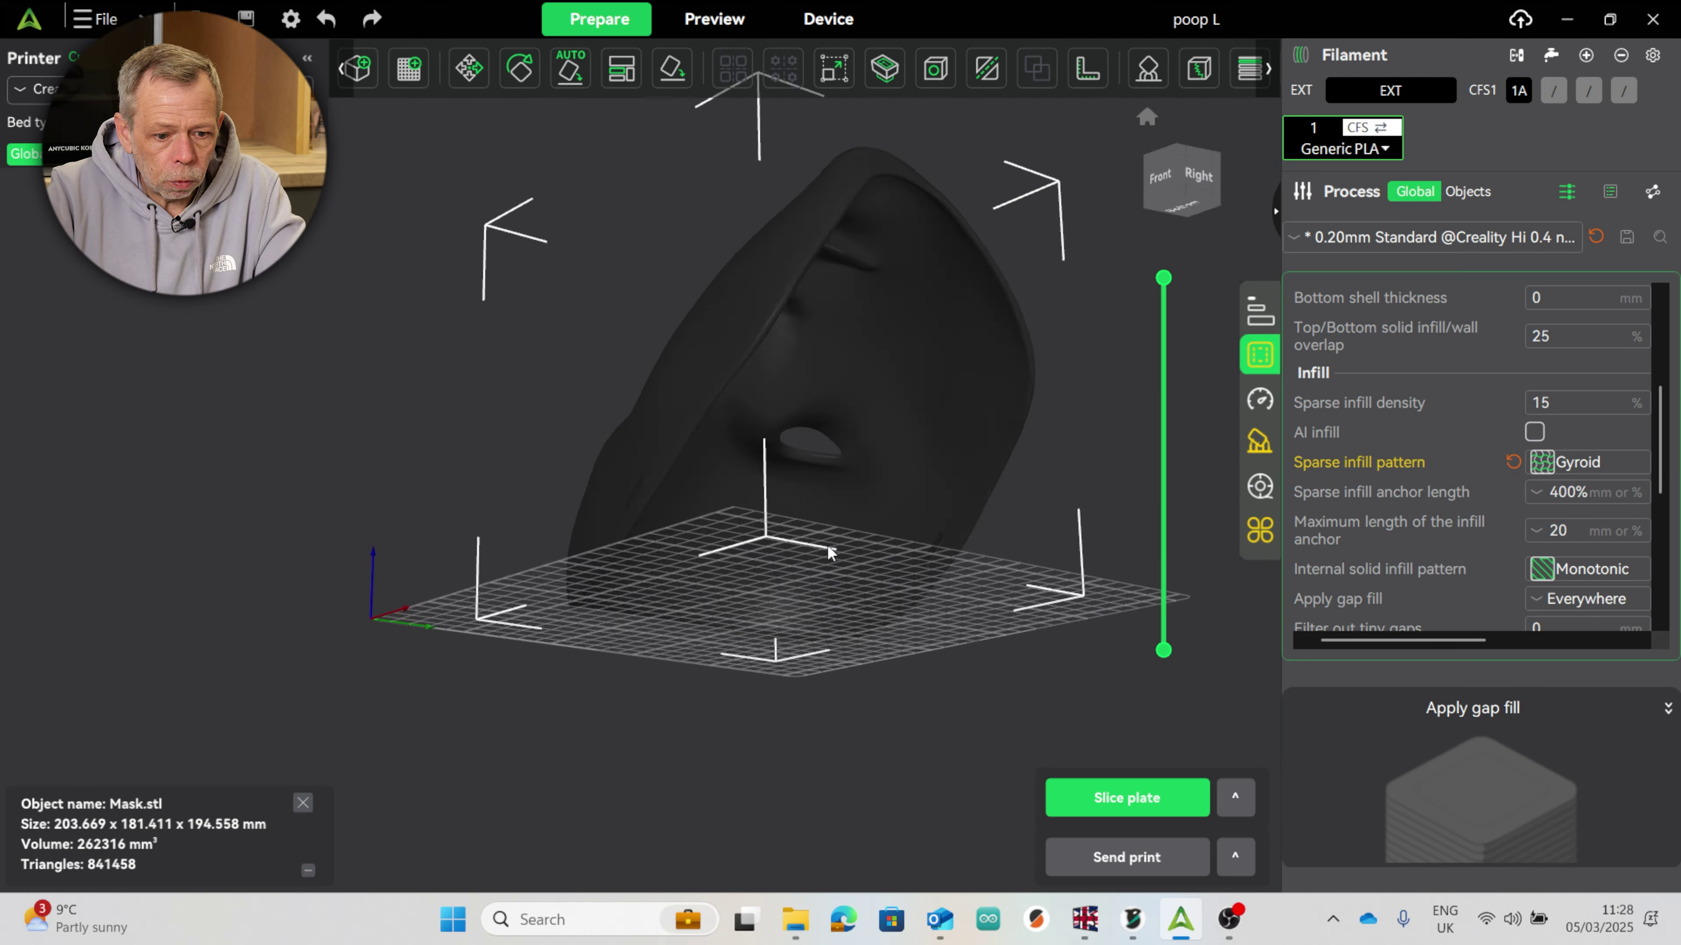
# Check how the mask stands on the plate from several sides and slice it in its imported orientation
pyautogui.moveTo(827, 544); pyautogui.dragTo(865, 661)
pyautogui.moveTo(746, 561); pyautogui.dragTo(950, 528)
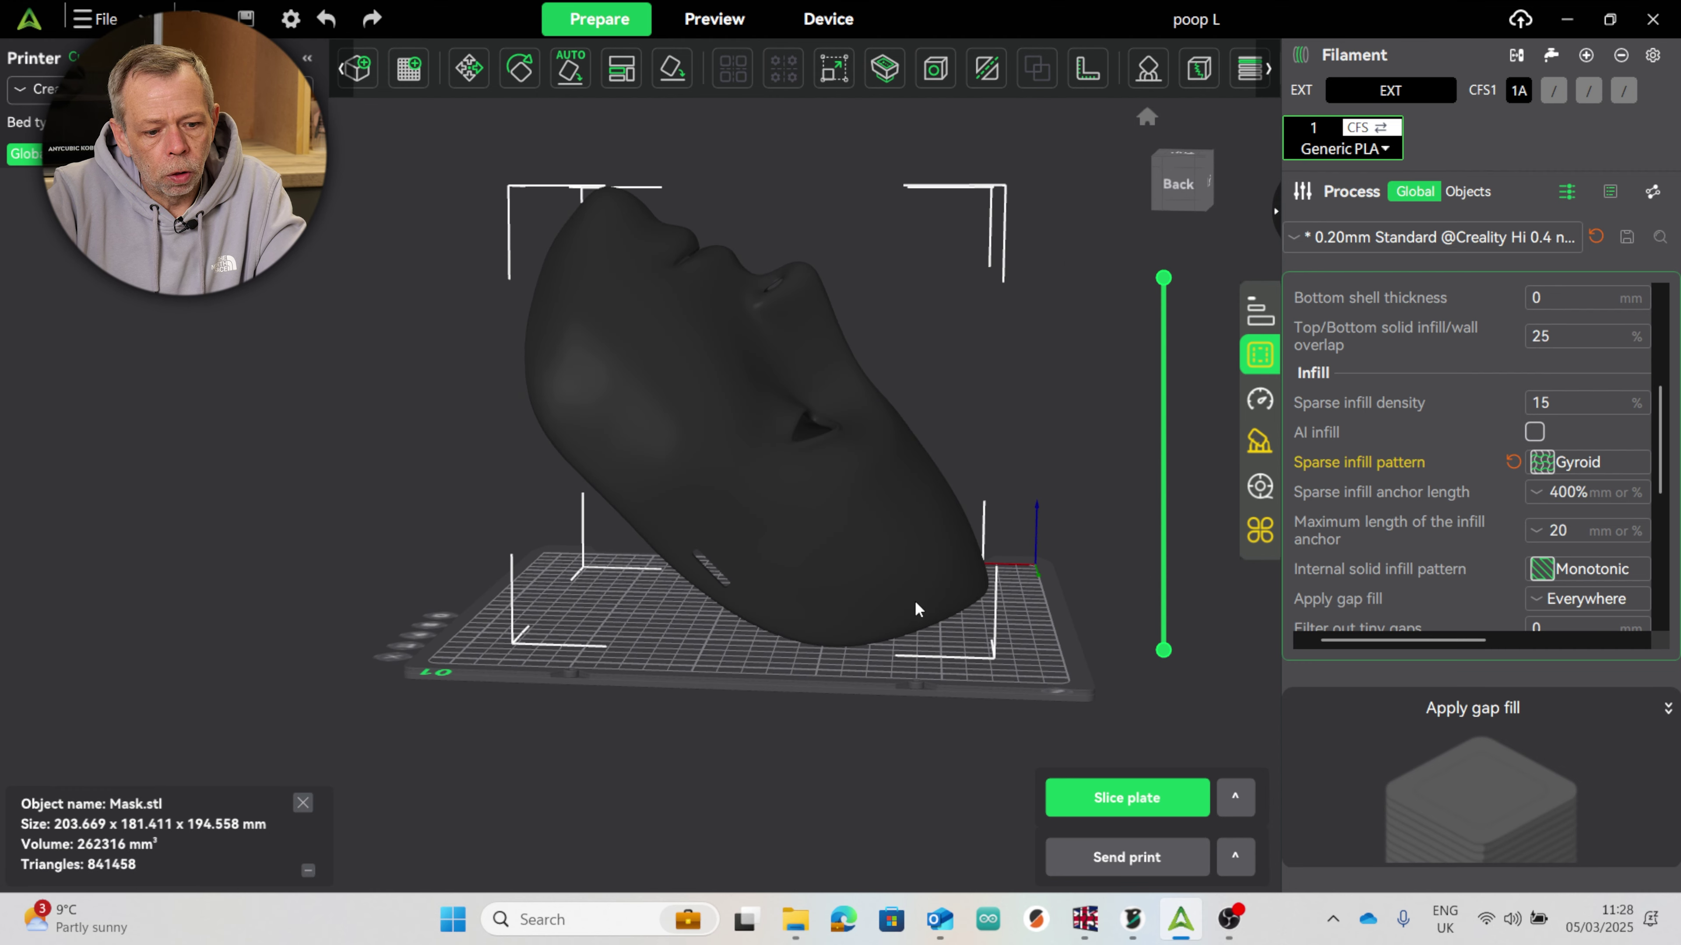
pyautogui.moveTo(643, 589); pyautogui.dragTo(959, 604)
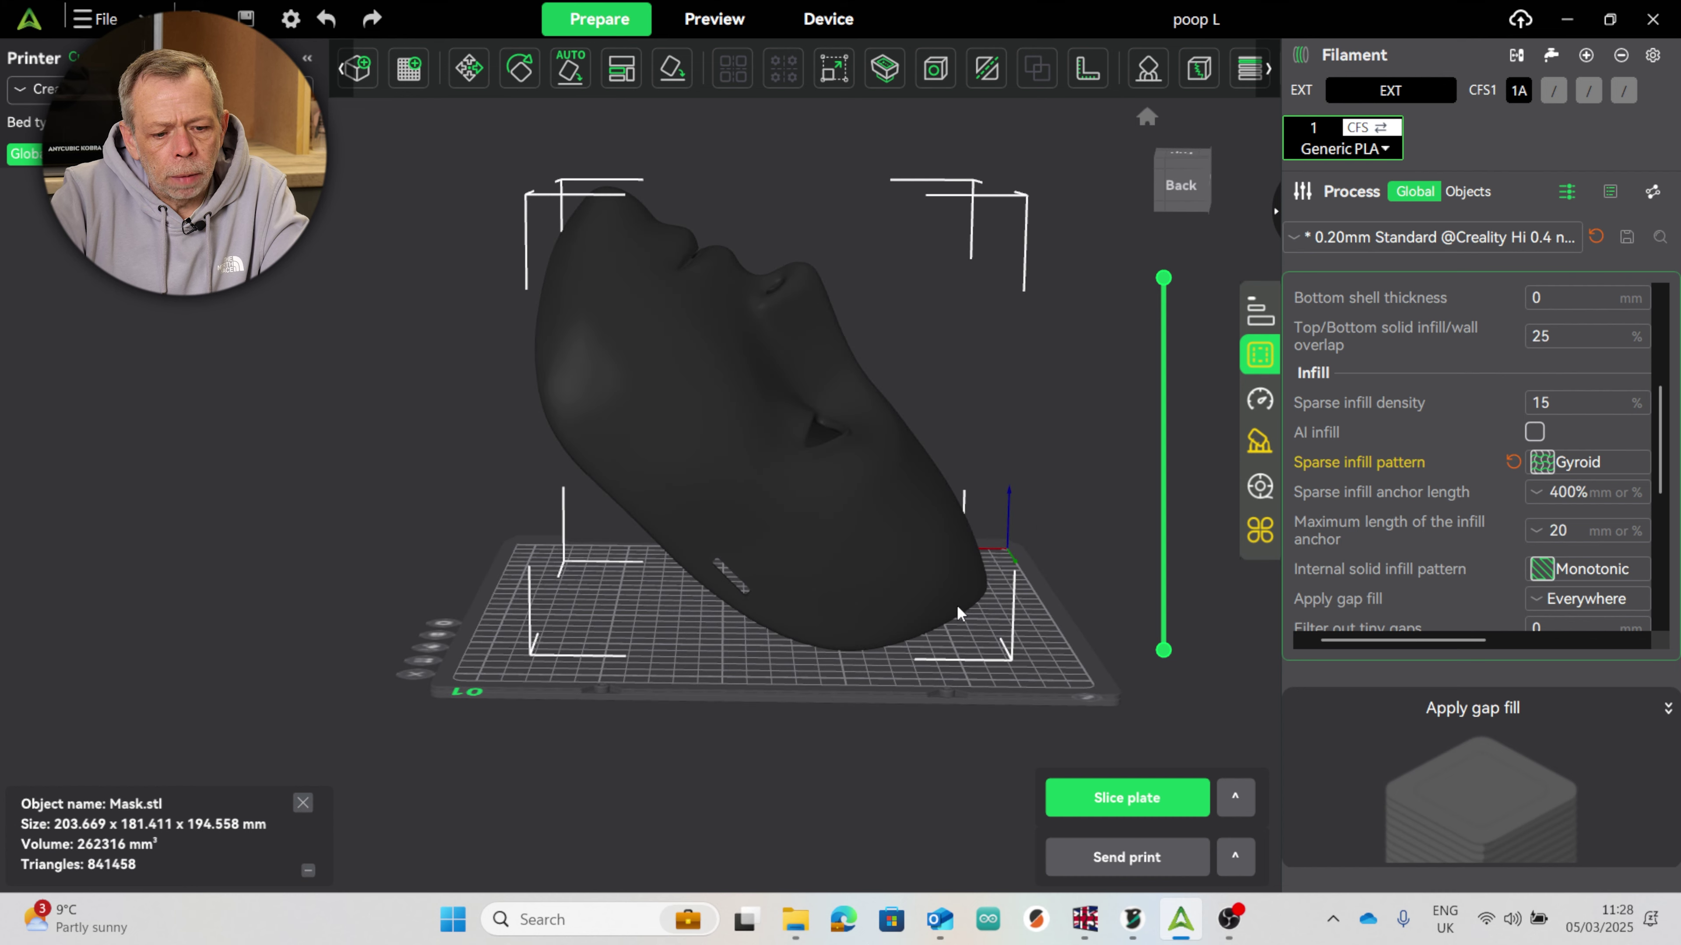
pyautogui.moveTo(734, 620); pyautogui.dragTo(811, 470)
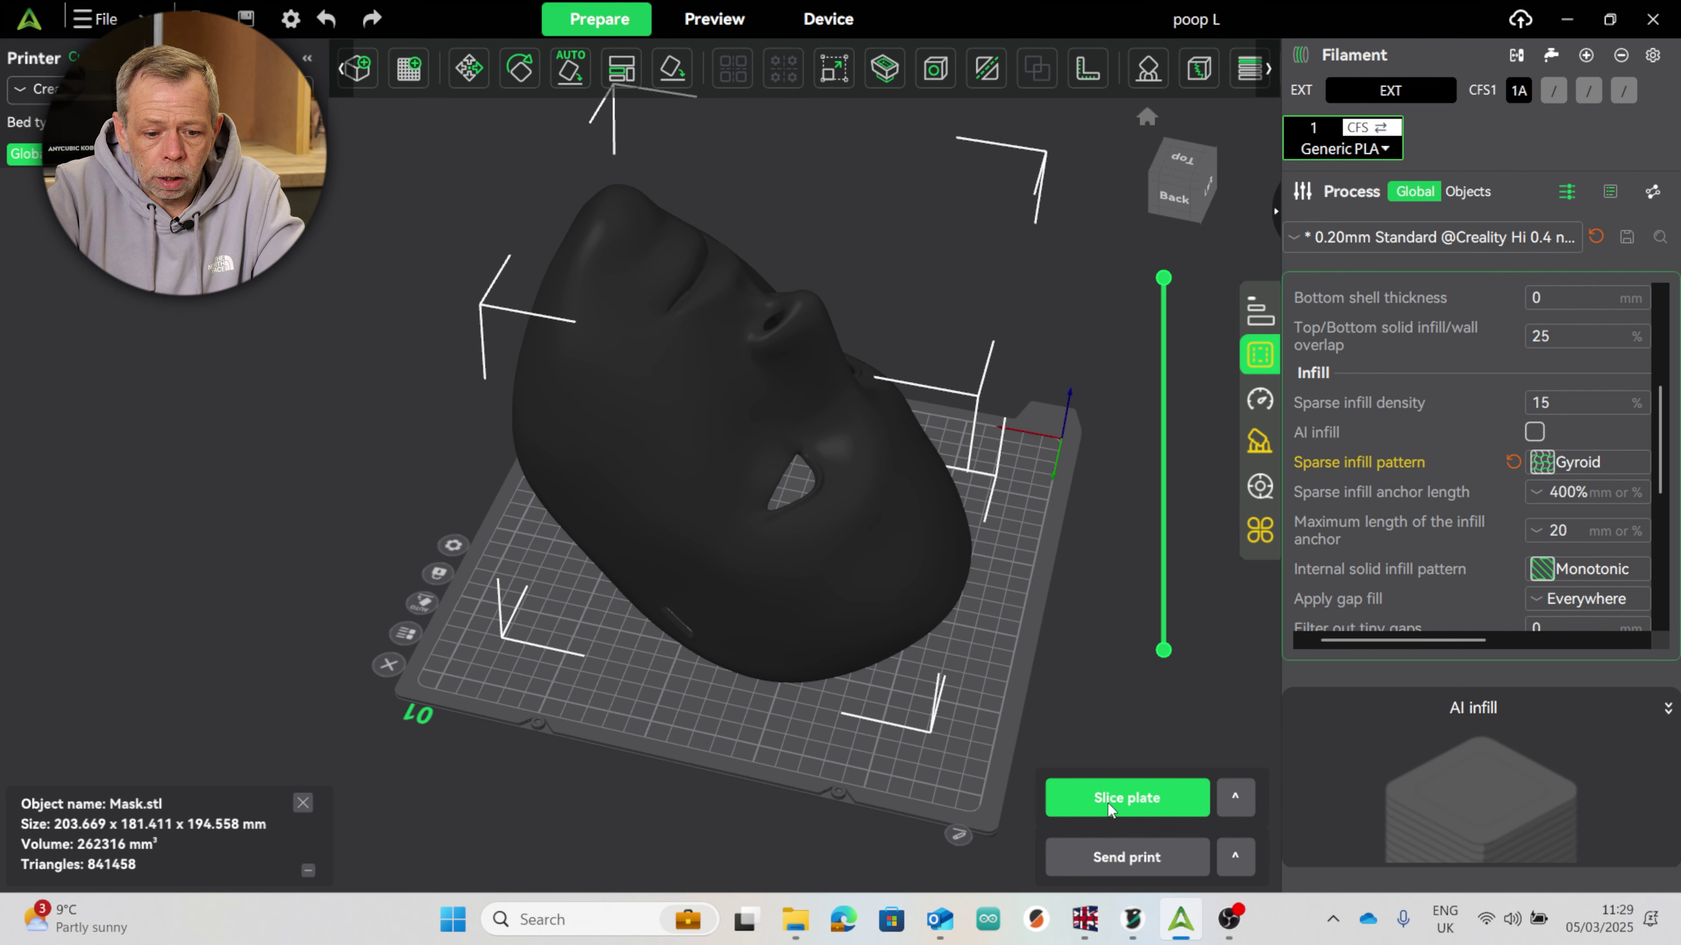
pyautogui.click(1123, 798)
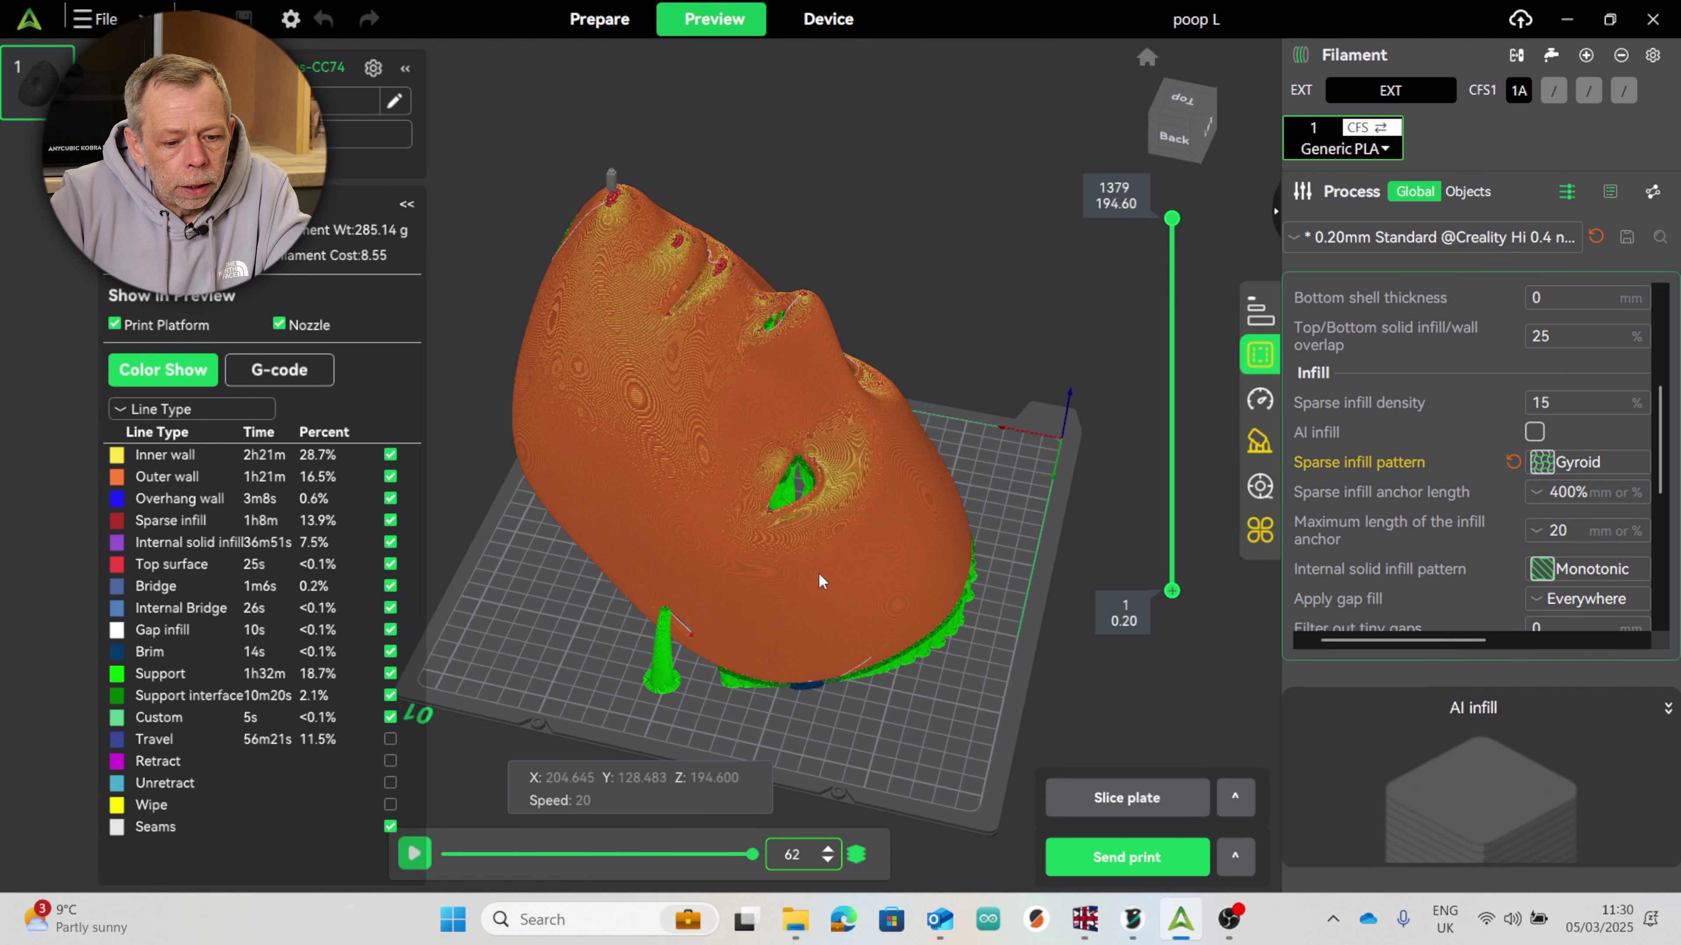
# Examine the sliced mask's layer lines and supports around the forehead, eyes, nose, lips and chin
pyautogui.scroll(5, 895, 547)
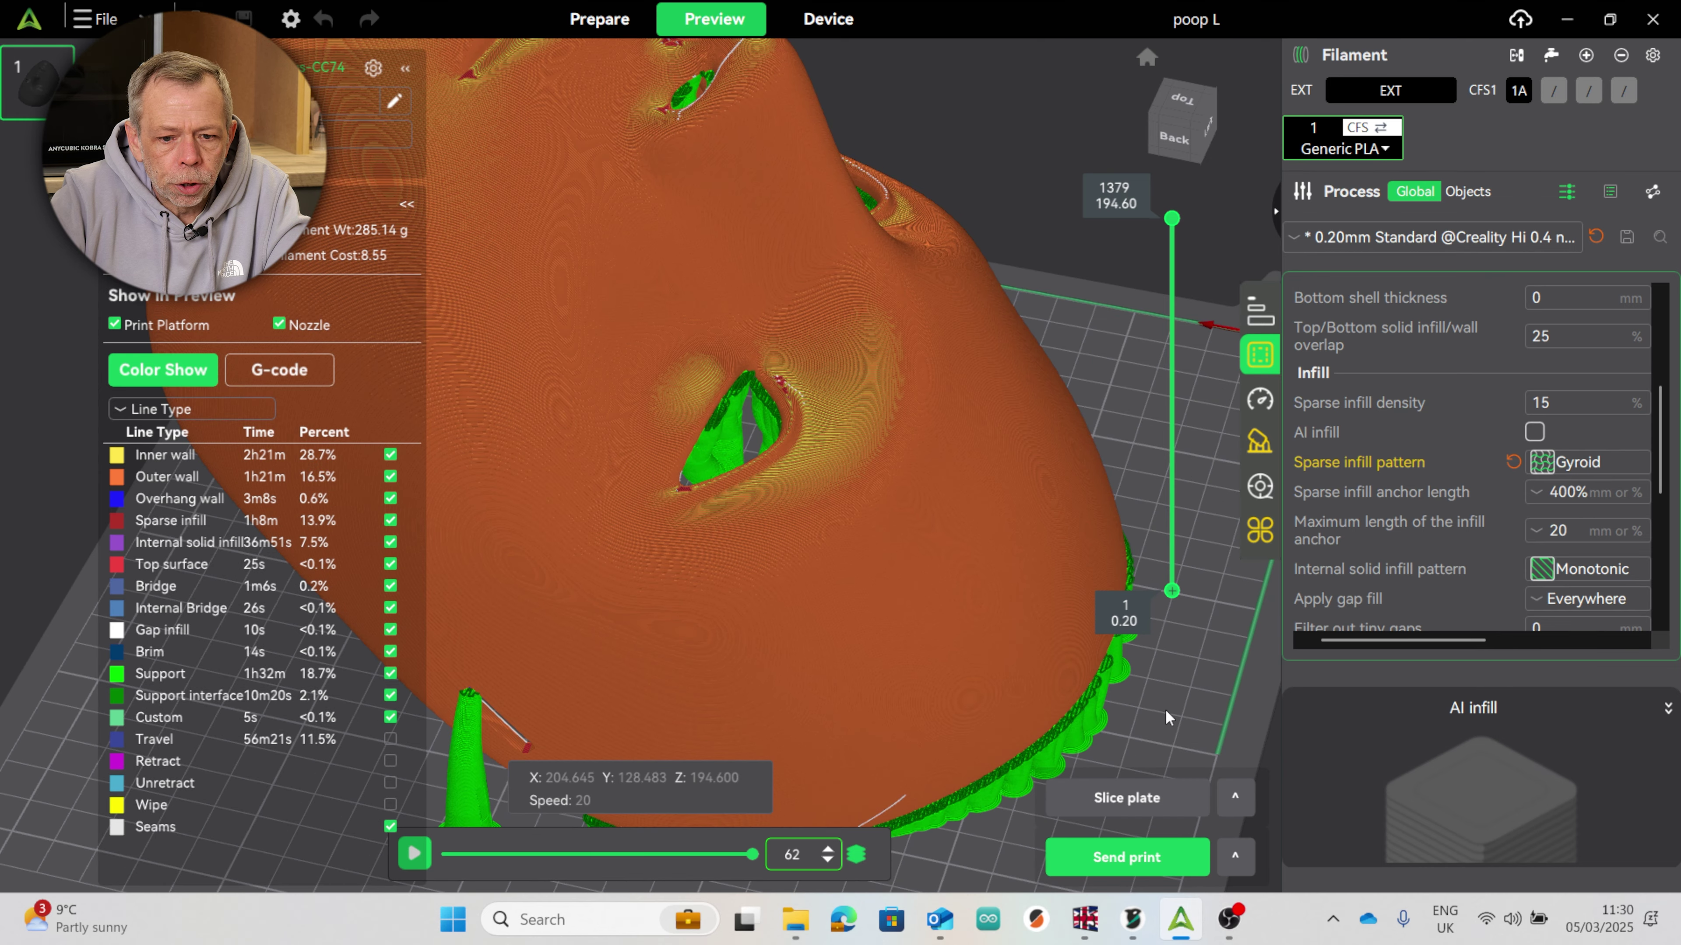
pyautogui.click(1175, 136)
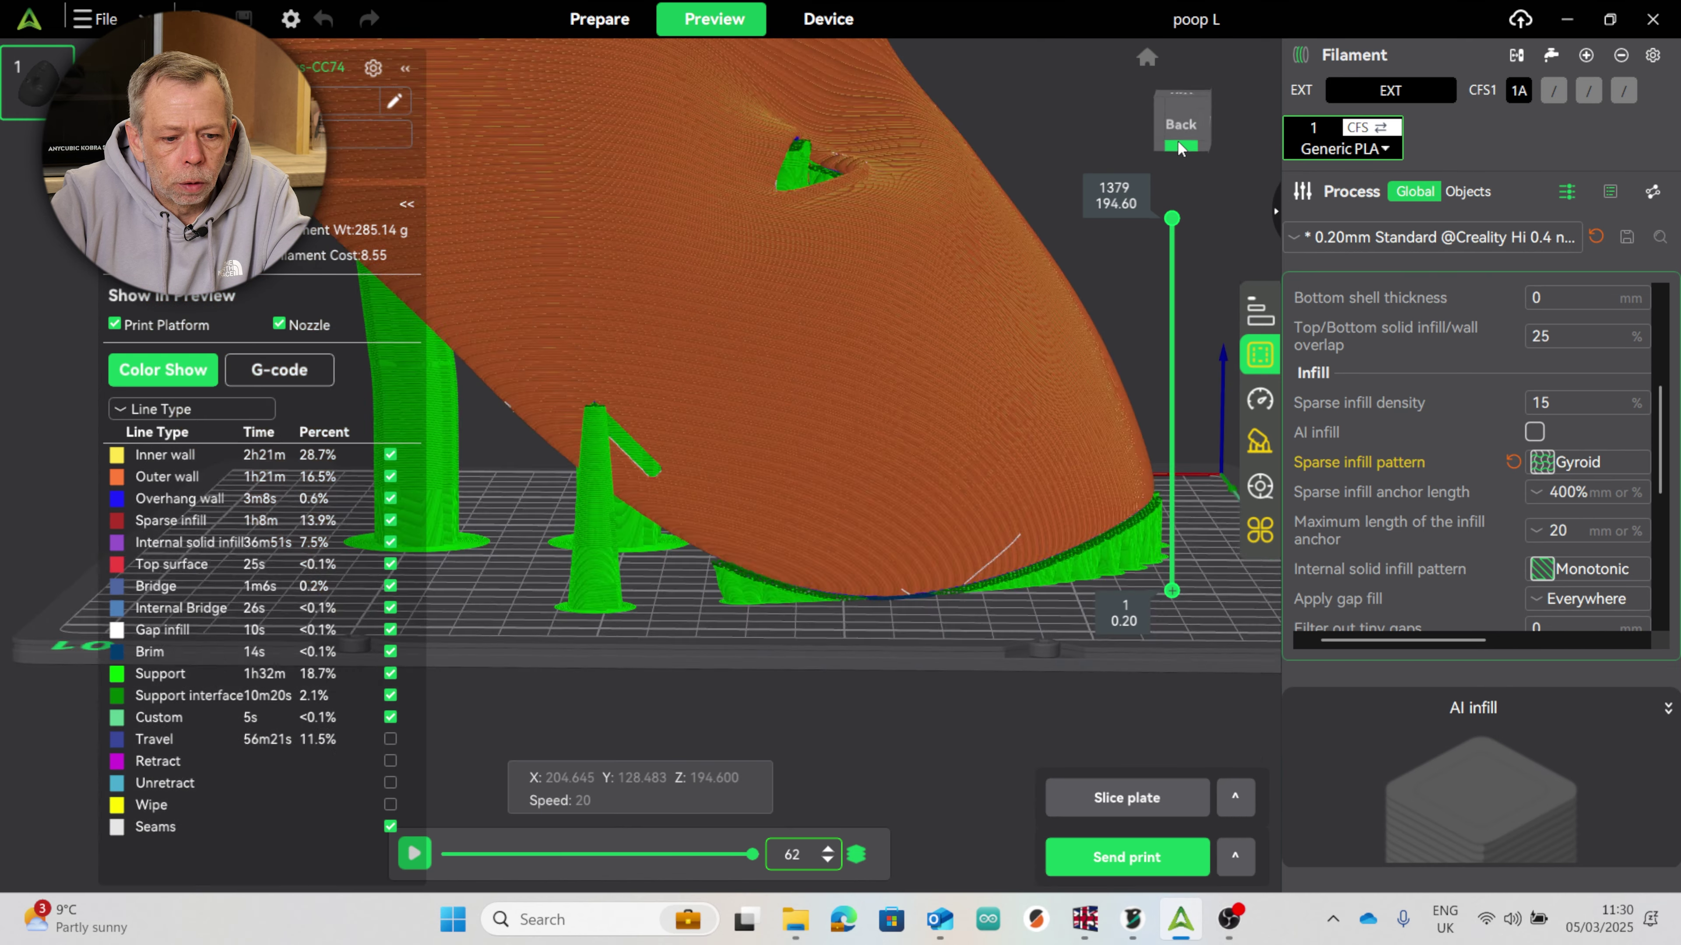
pyautogui.scroll(3, 980, 388)
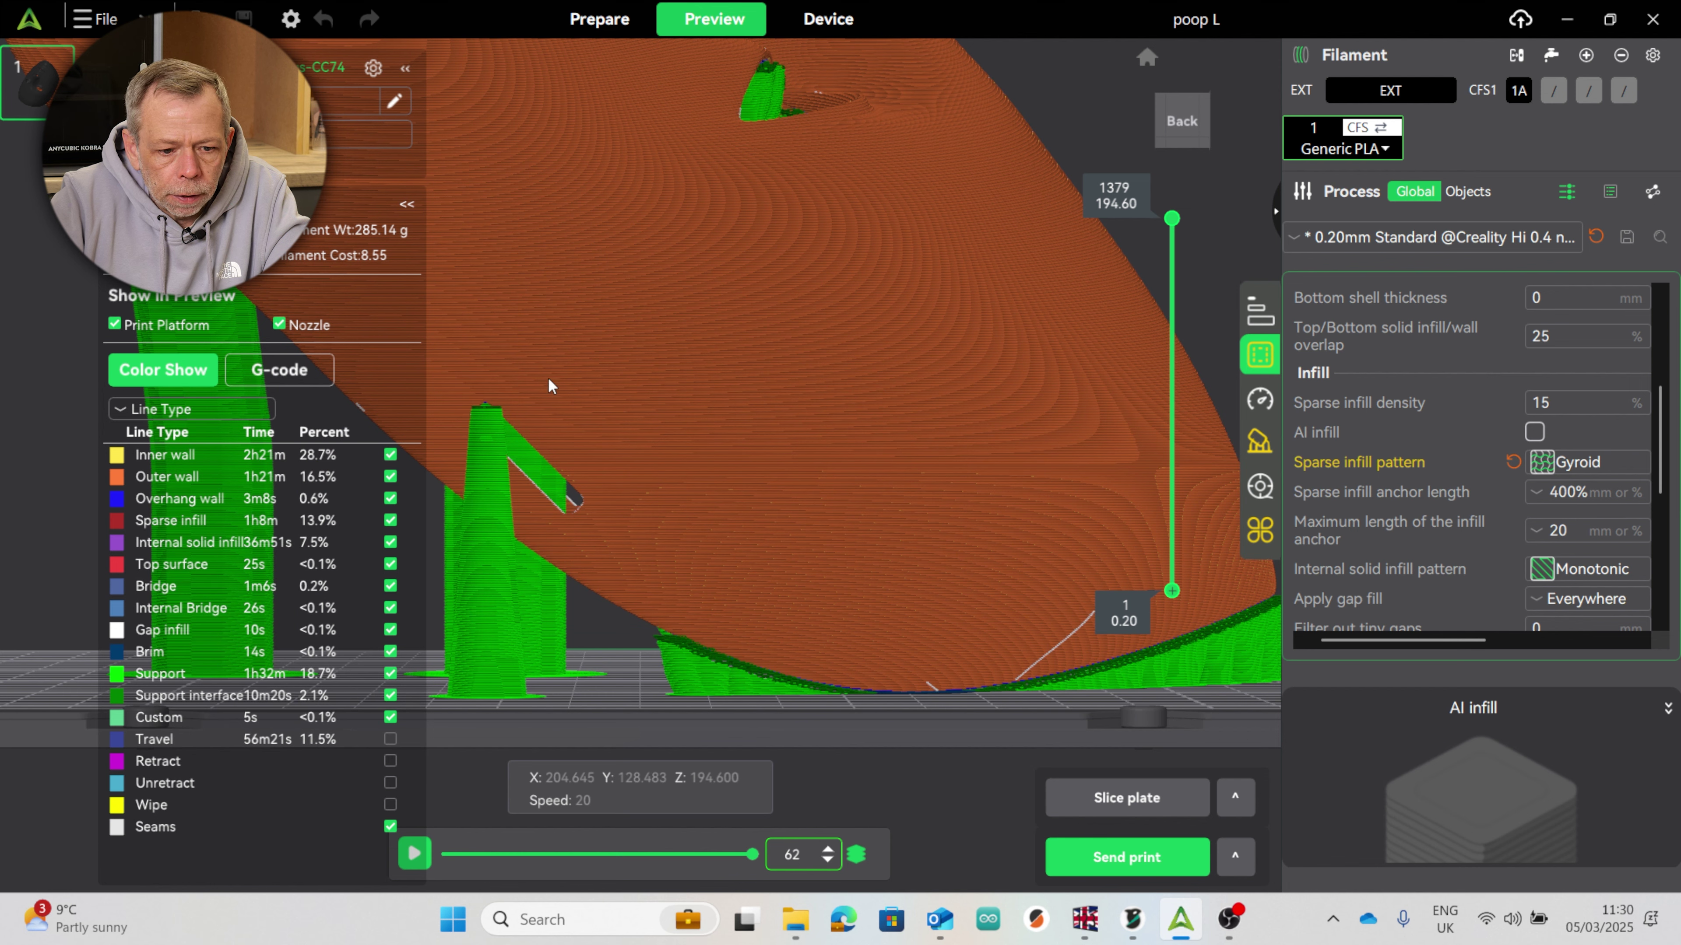
pyautogui.scroll(3, 736, 376)
pyautogui.scroll(-5, 740, 370)
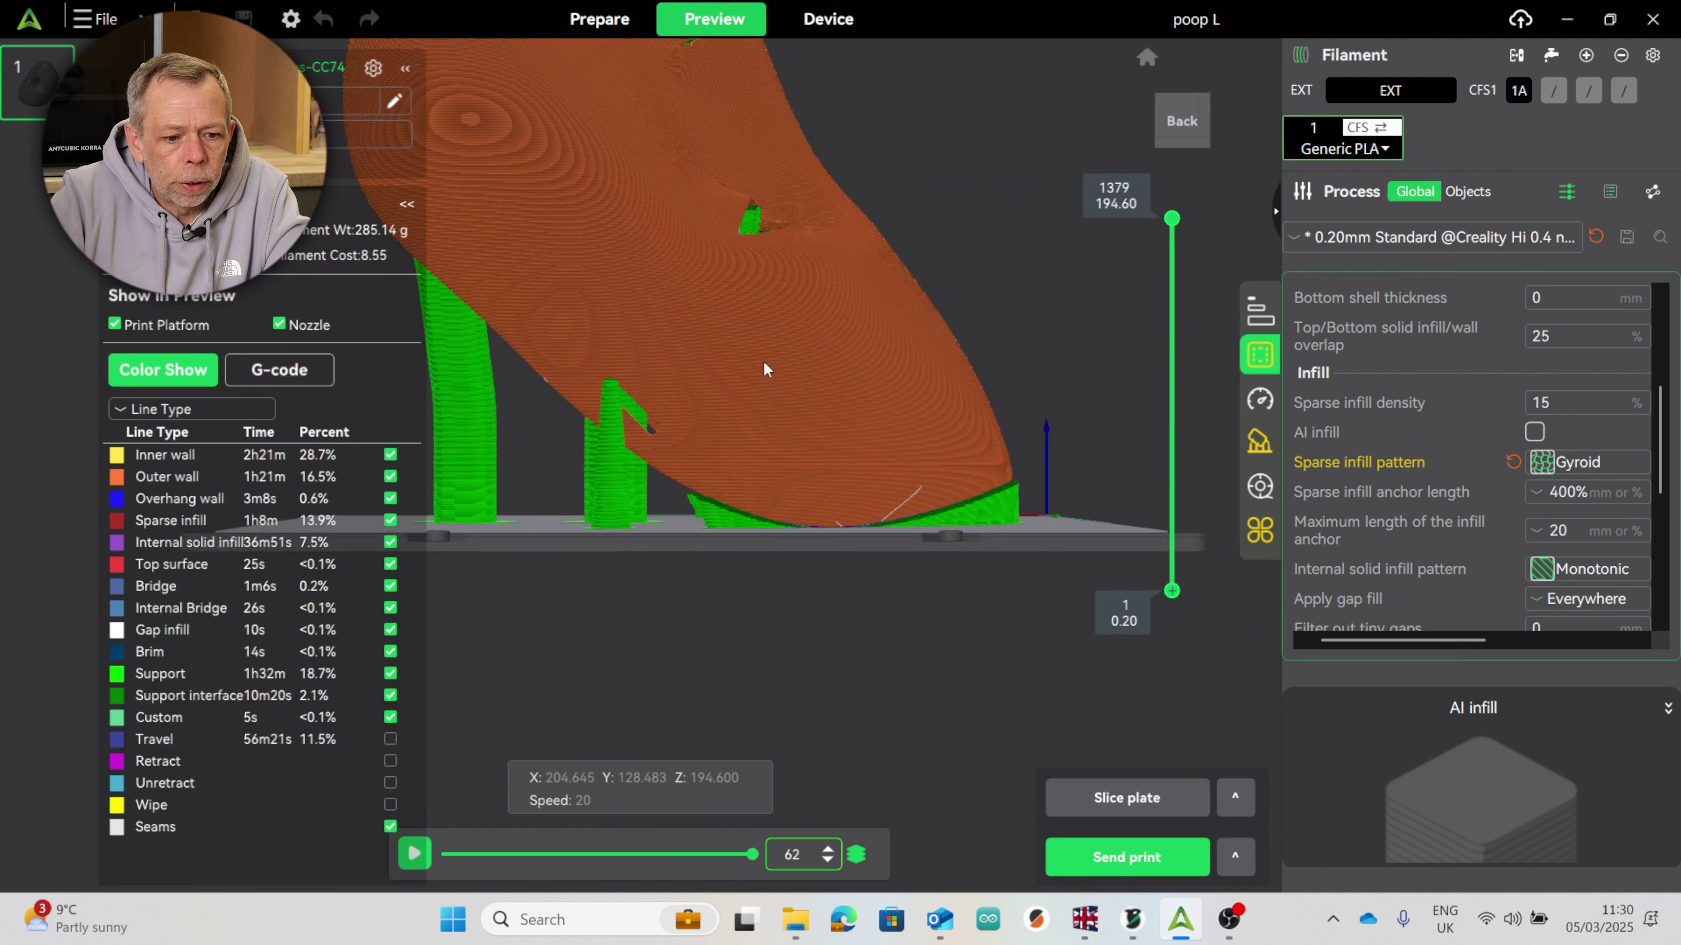
pyautogui.scroll(6, 763, 373)
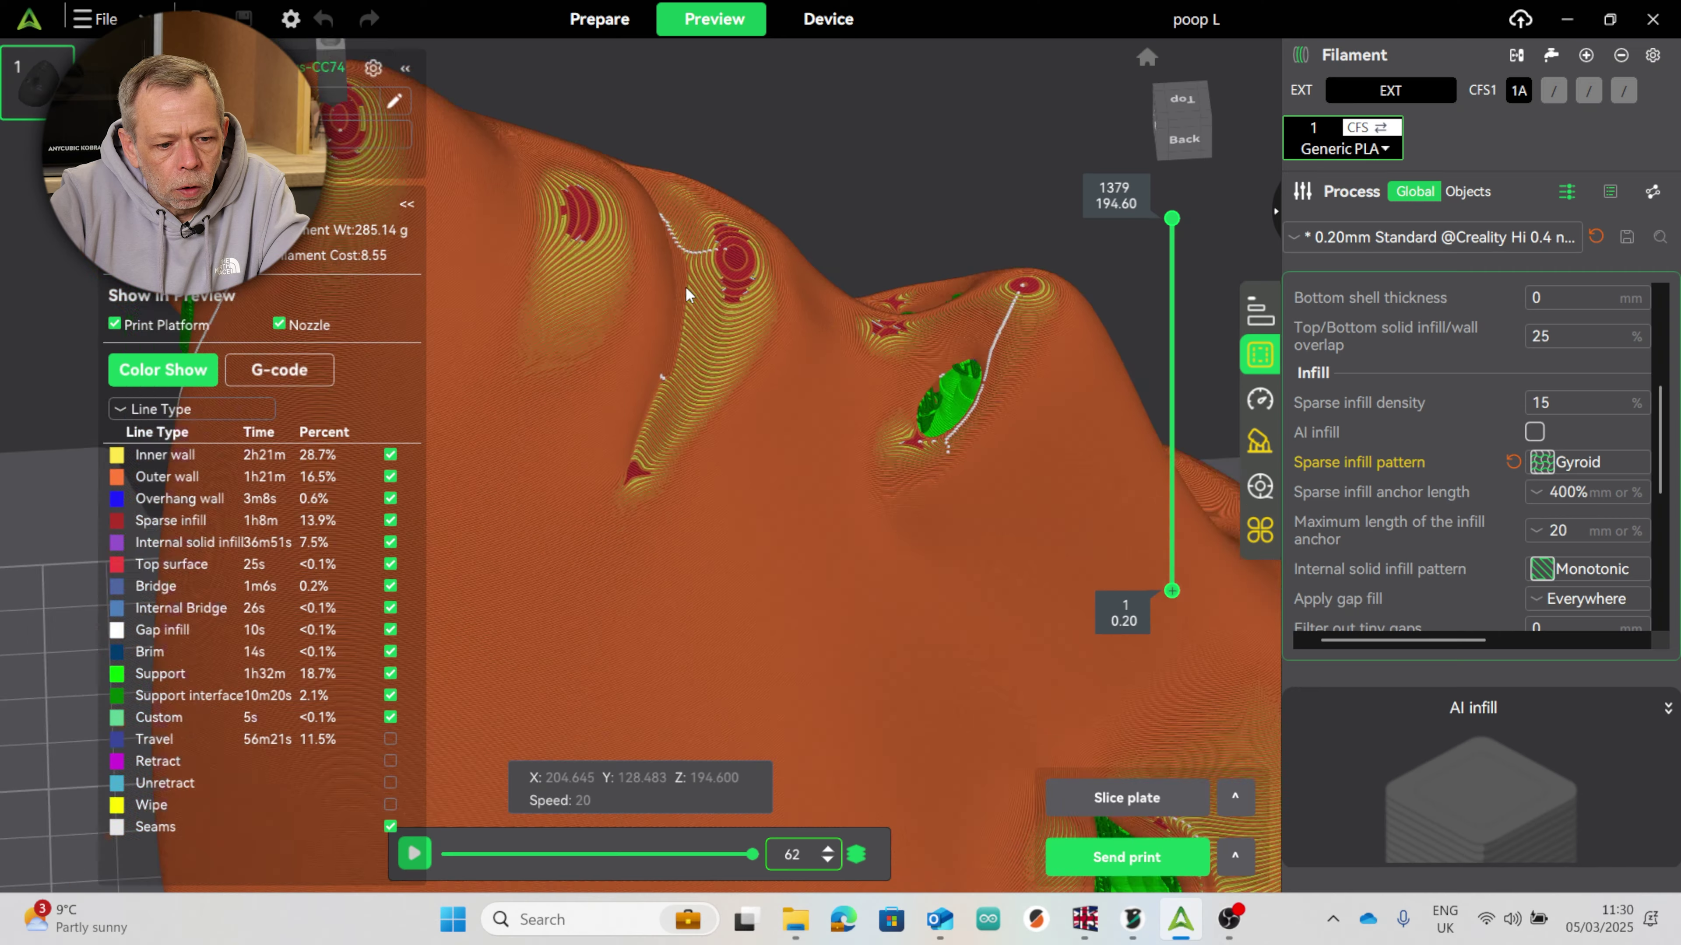
pyautogui.scroll(3, 718, 264)
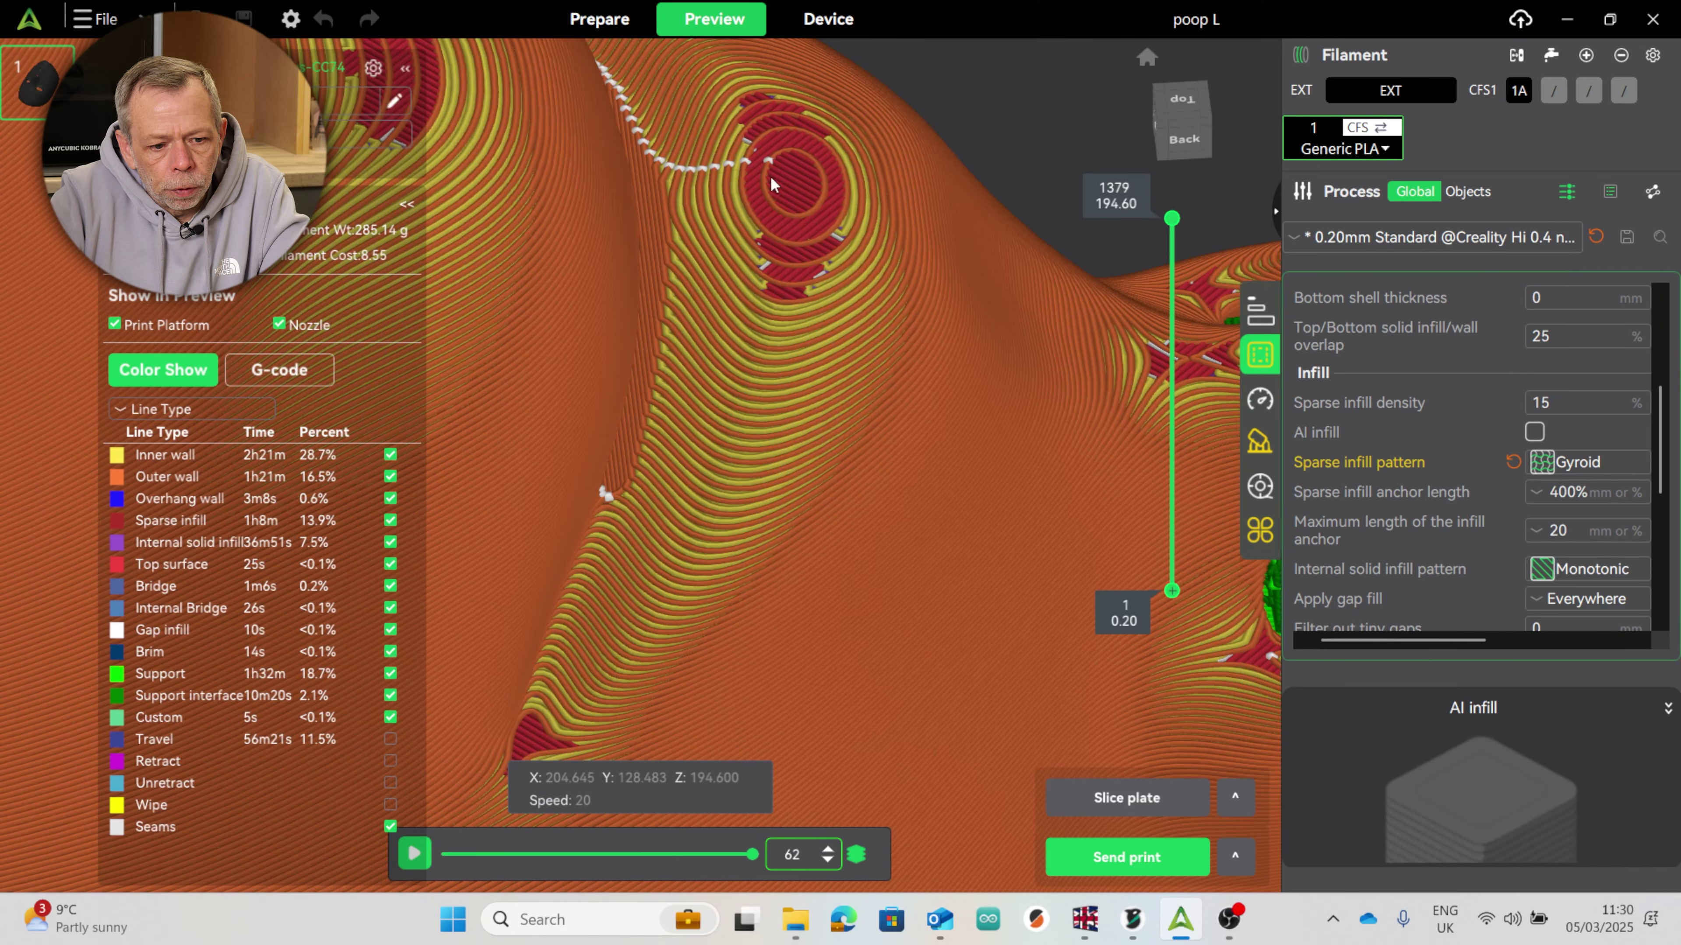
pyautogui.moveTo(776, 159); pyautogui.dragTo(622, 148)
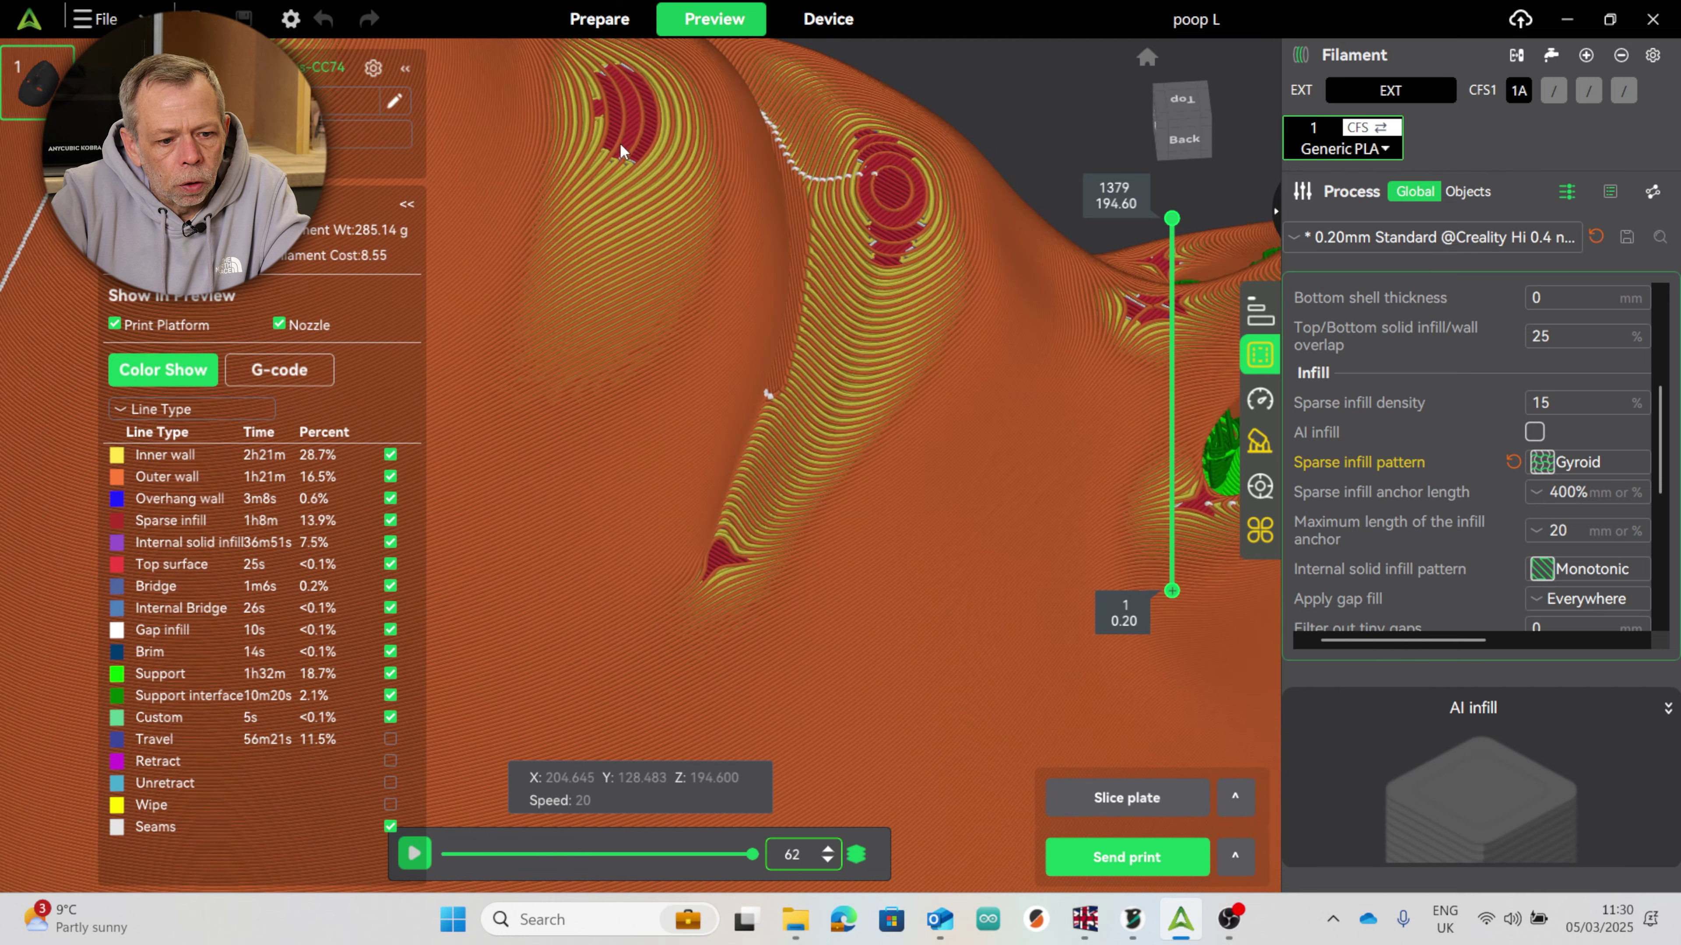
pyautogui.scroll(-5, 636, 103)
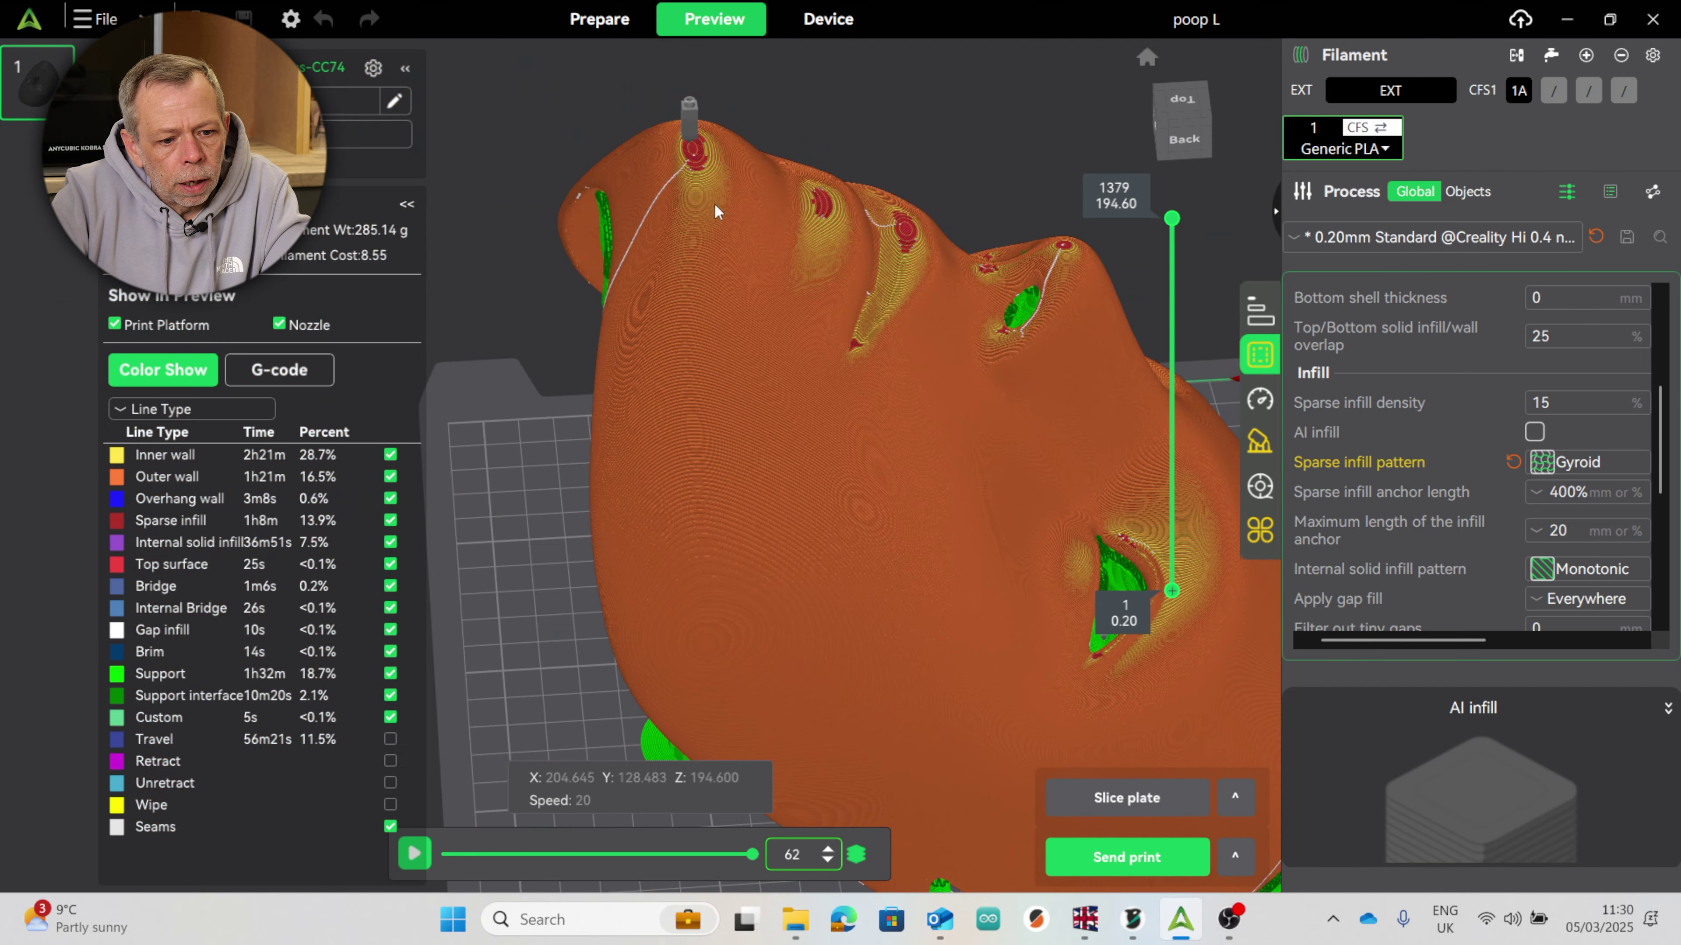
pyautogui.scroll(2, 702, 142)
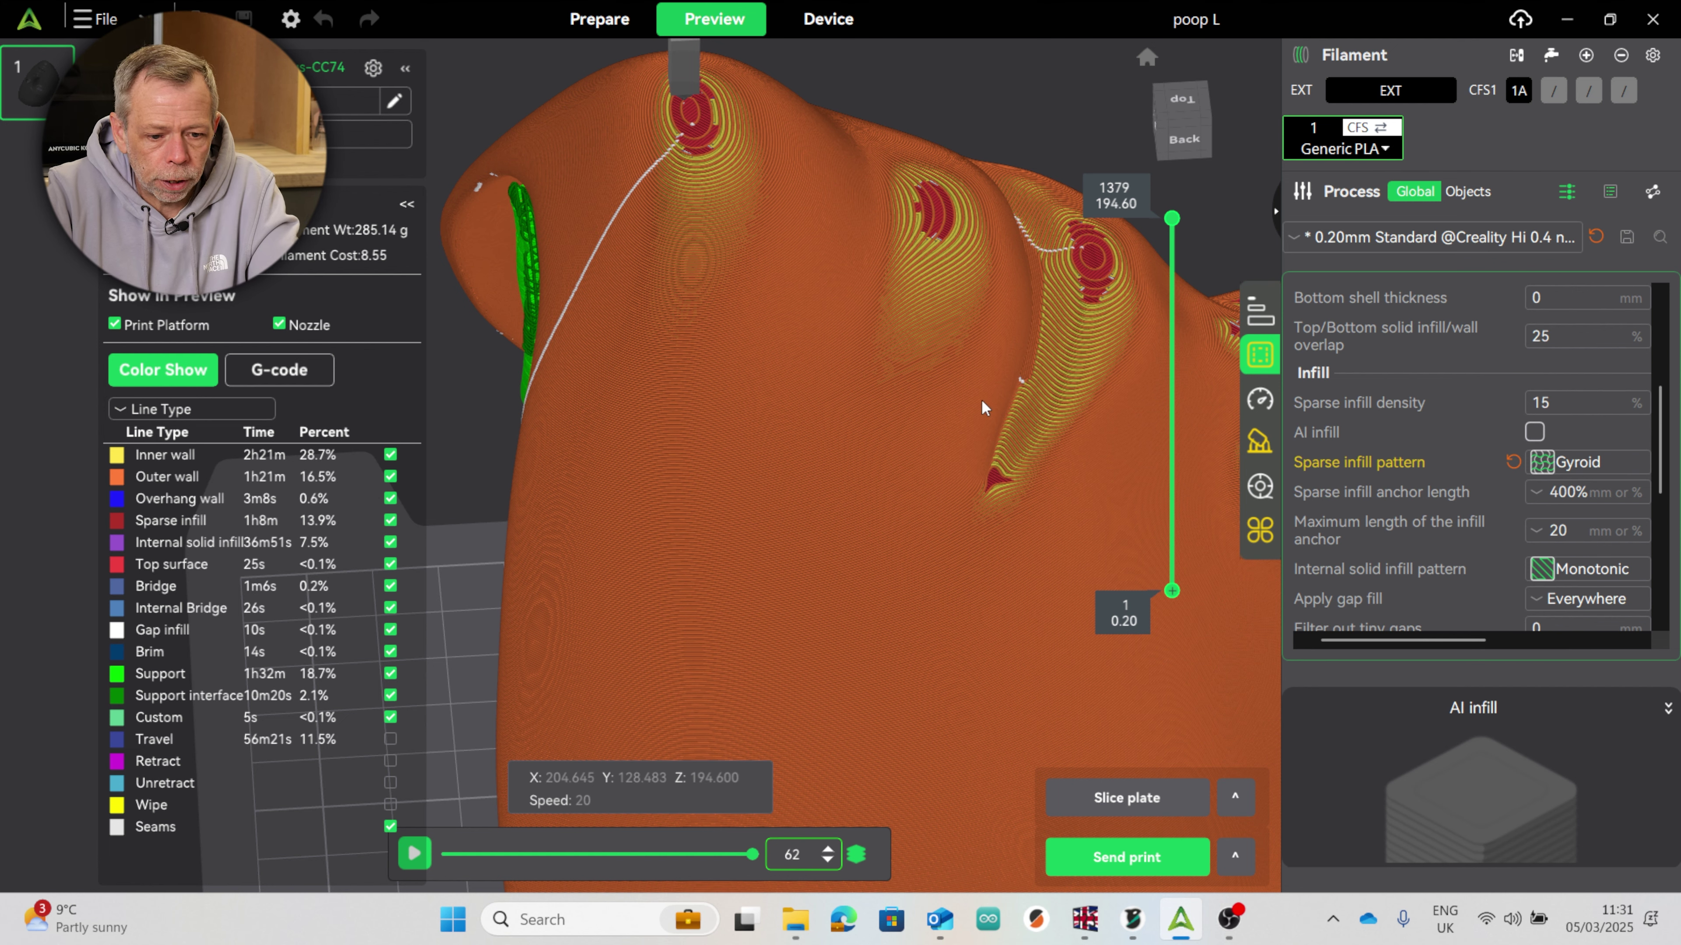
pyautogui.scroll(-5, 1003, 300)
# Return to the model setup and rotate the mask 45° about Y and about 45° about Z, placing it diagonally on the plate
pyautogui.click(599, 18)
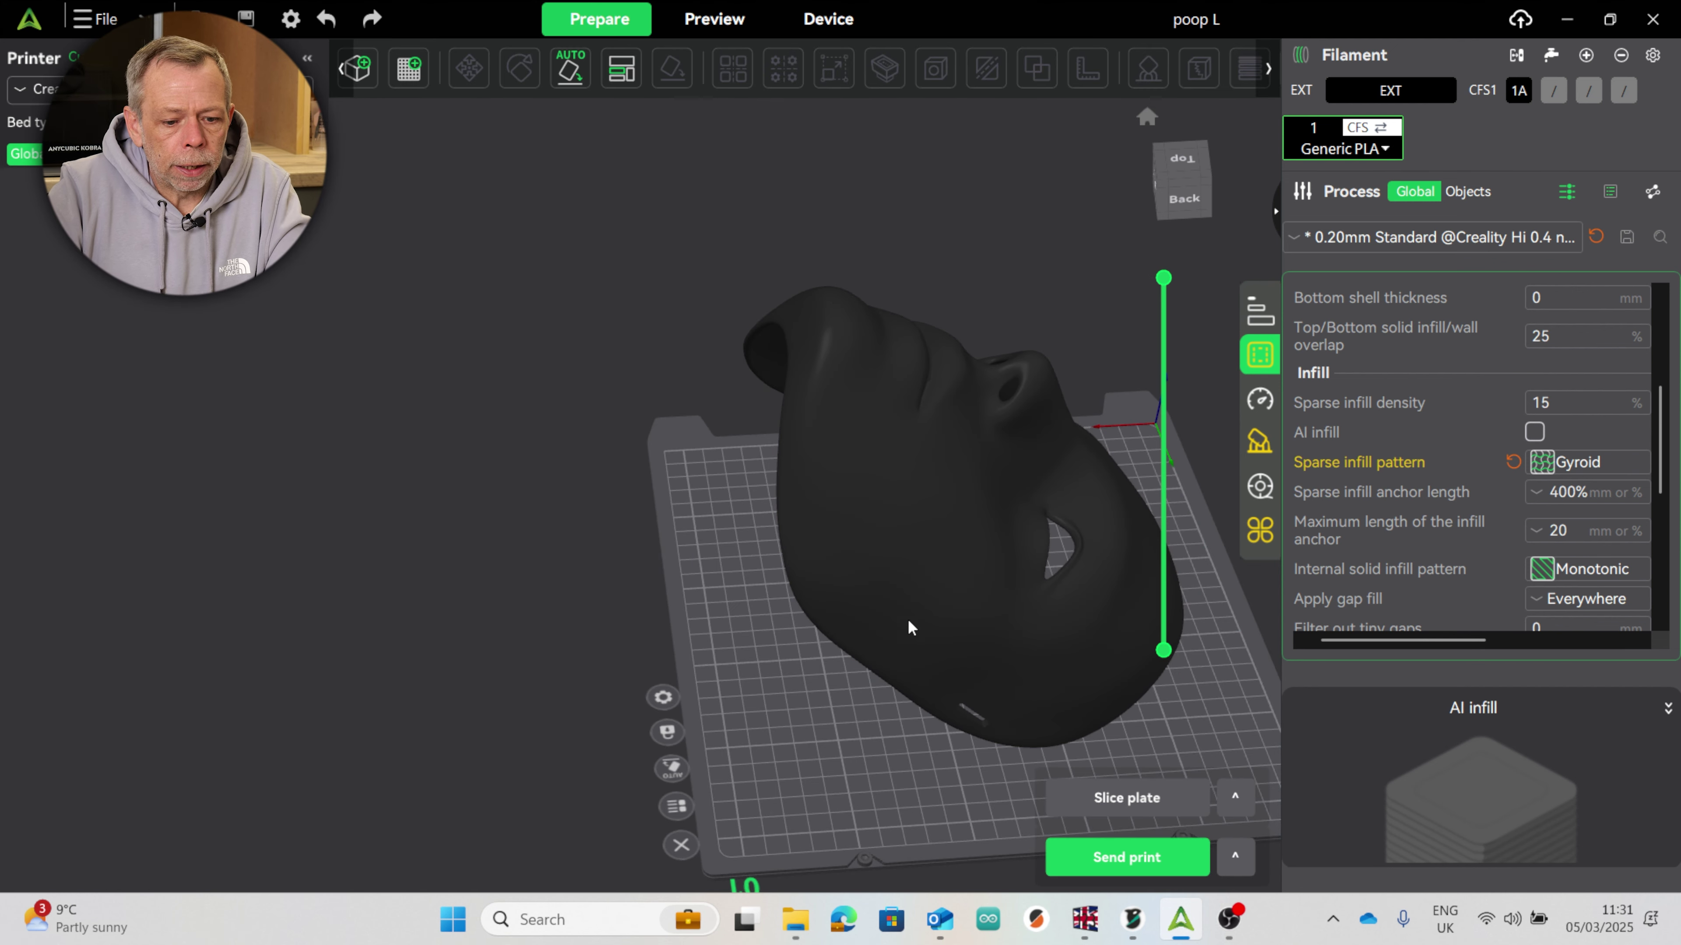
pyautogui.press('1')
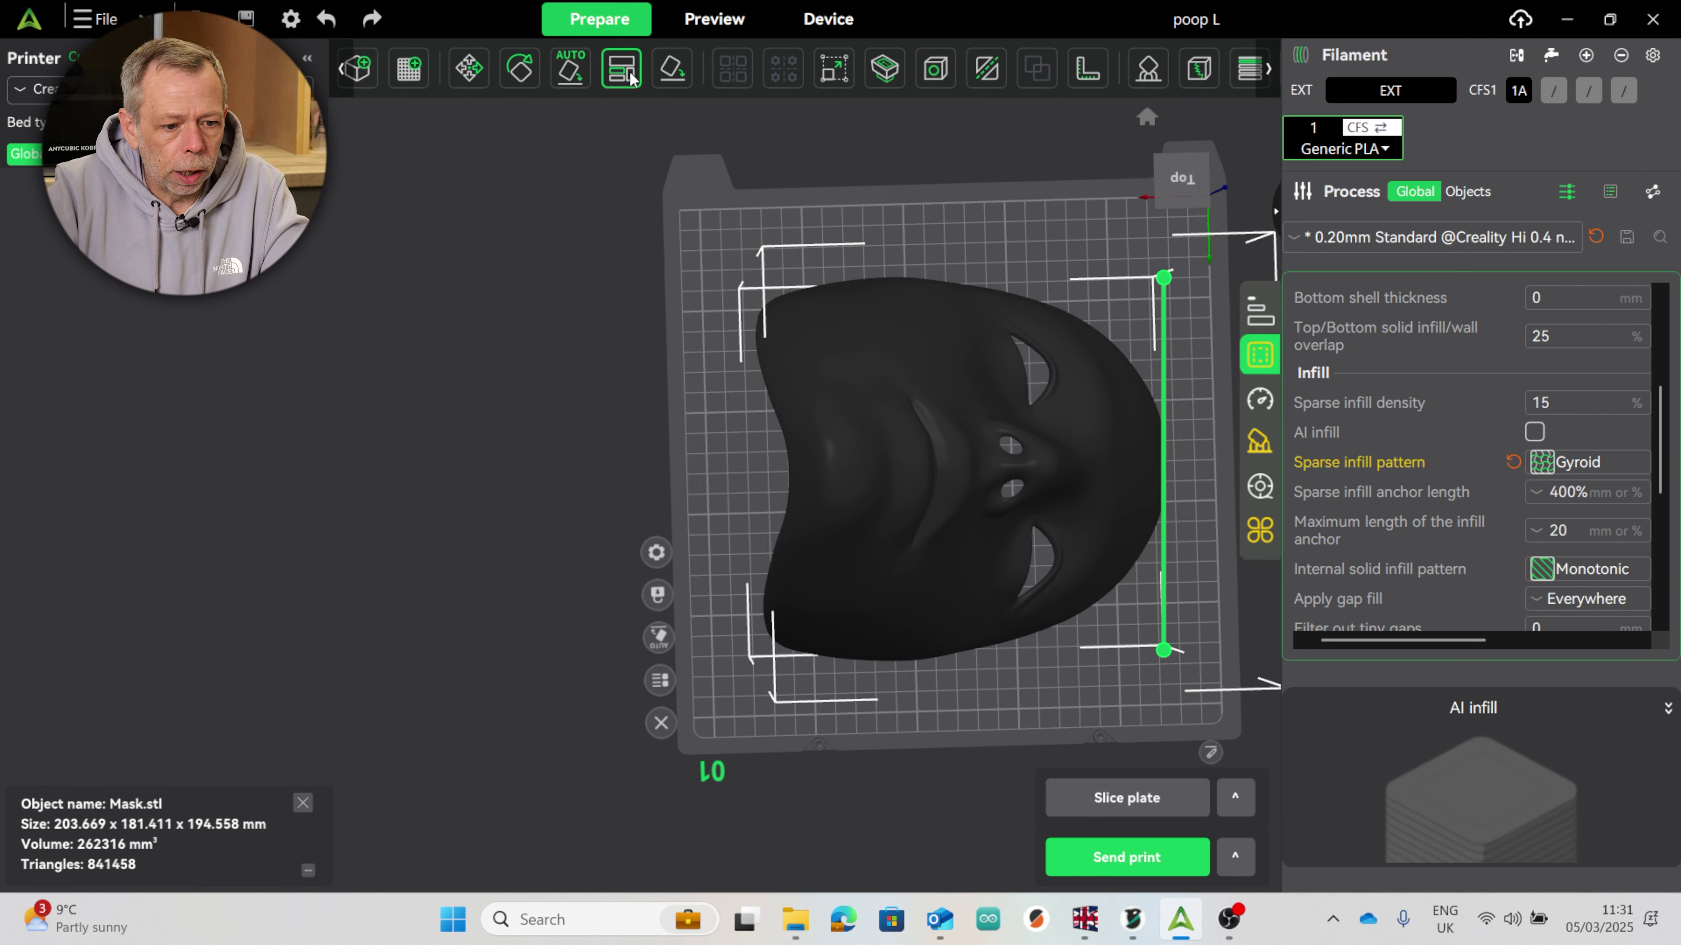
pyautogui.click(520, 67)
pyautogui.press('4')
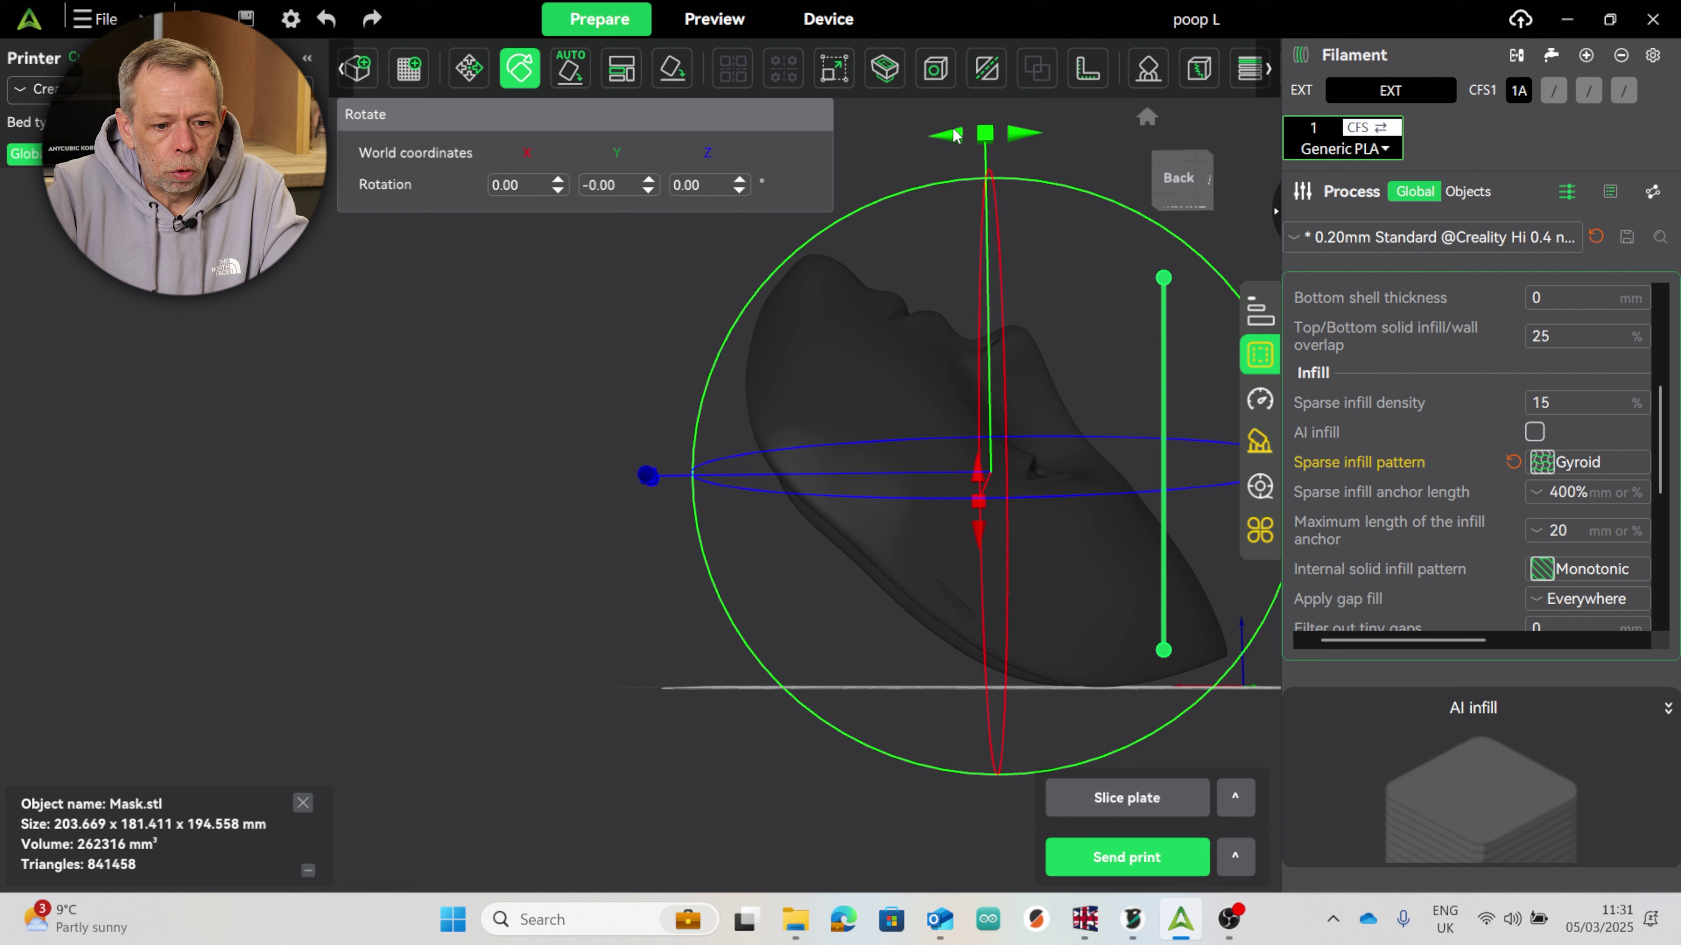
pyautogui.click(946, 134)
pyautogui.press('1')
pyautogui.moveTo(439, 519); pyautogui.dragTo(598, 671)
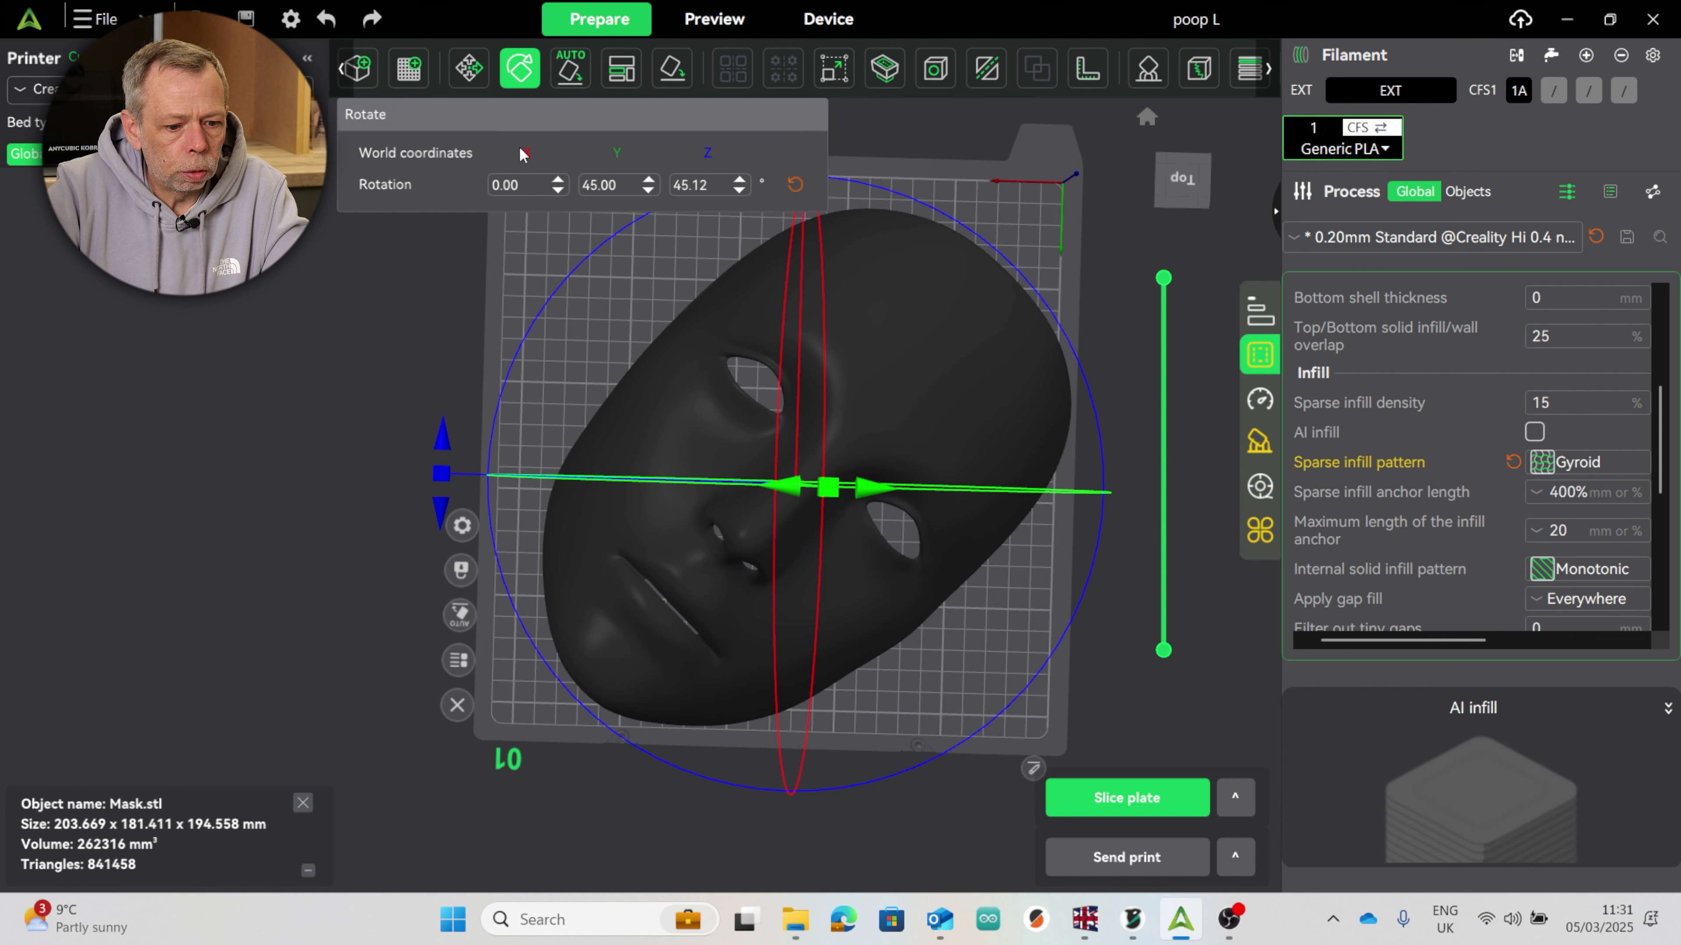
# Slice the diagonally placed mask and inspect the surface layers and supports around its forehead and eyes
pyautogui.click(1001, 641)
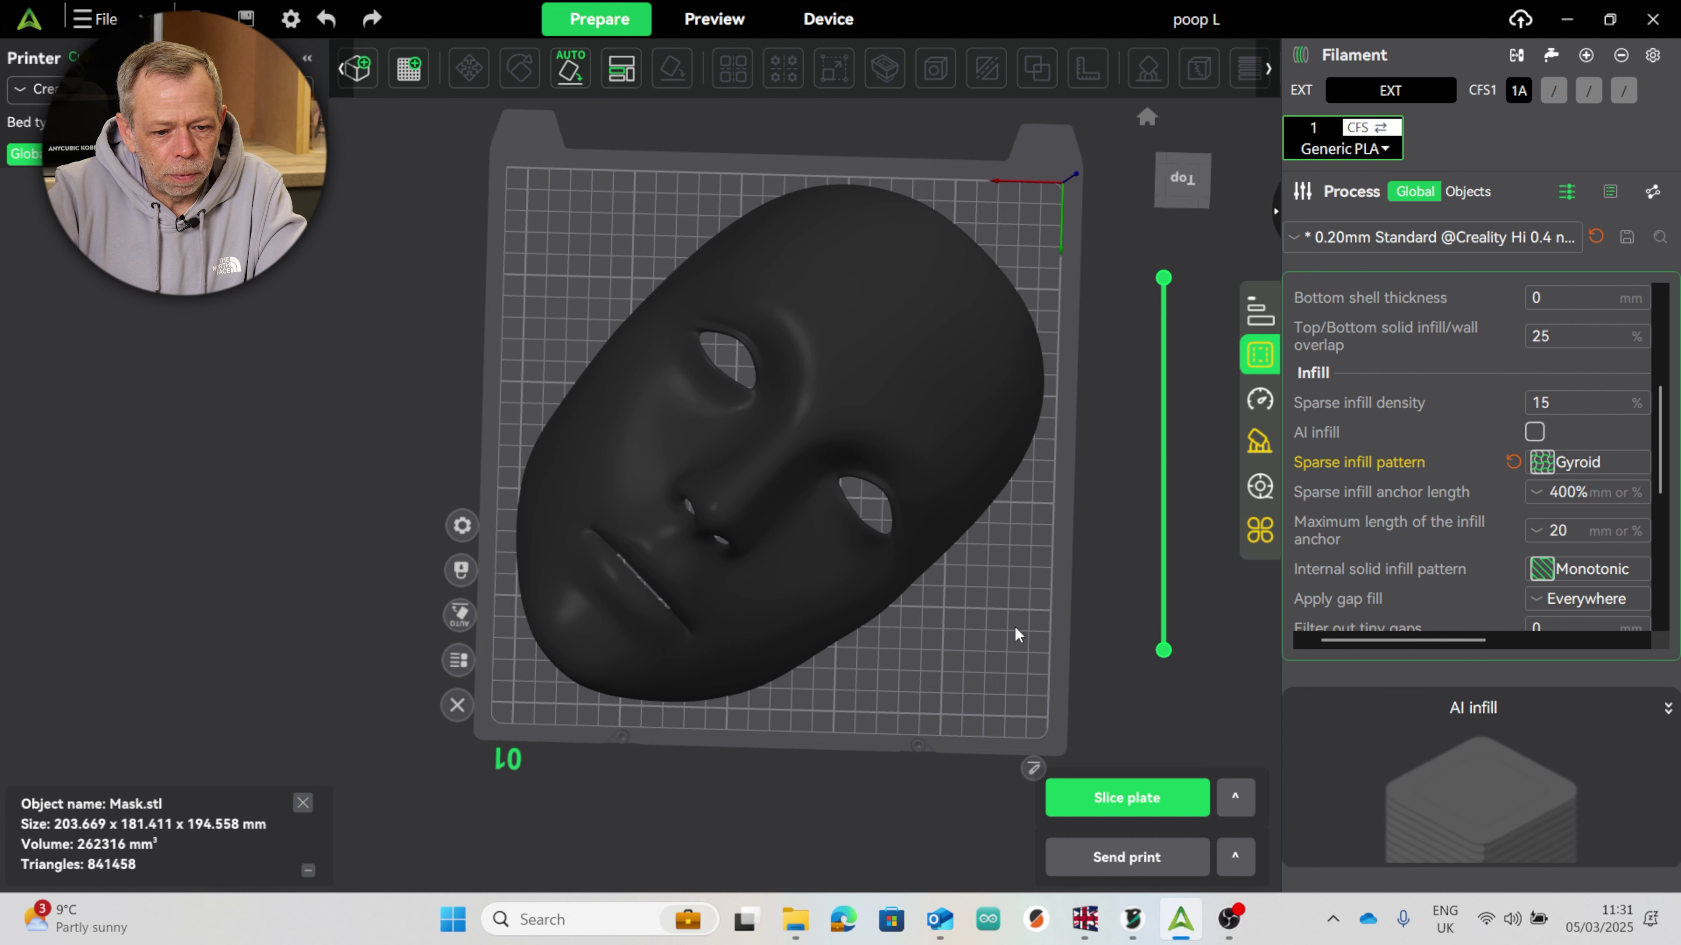
pyautogui.click(1146, 799)
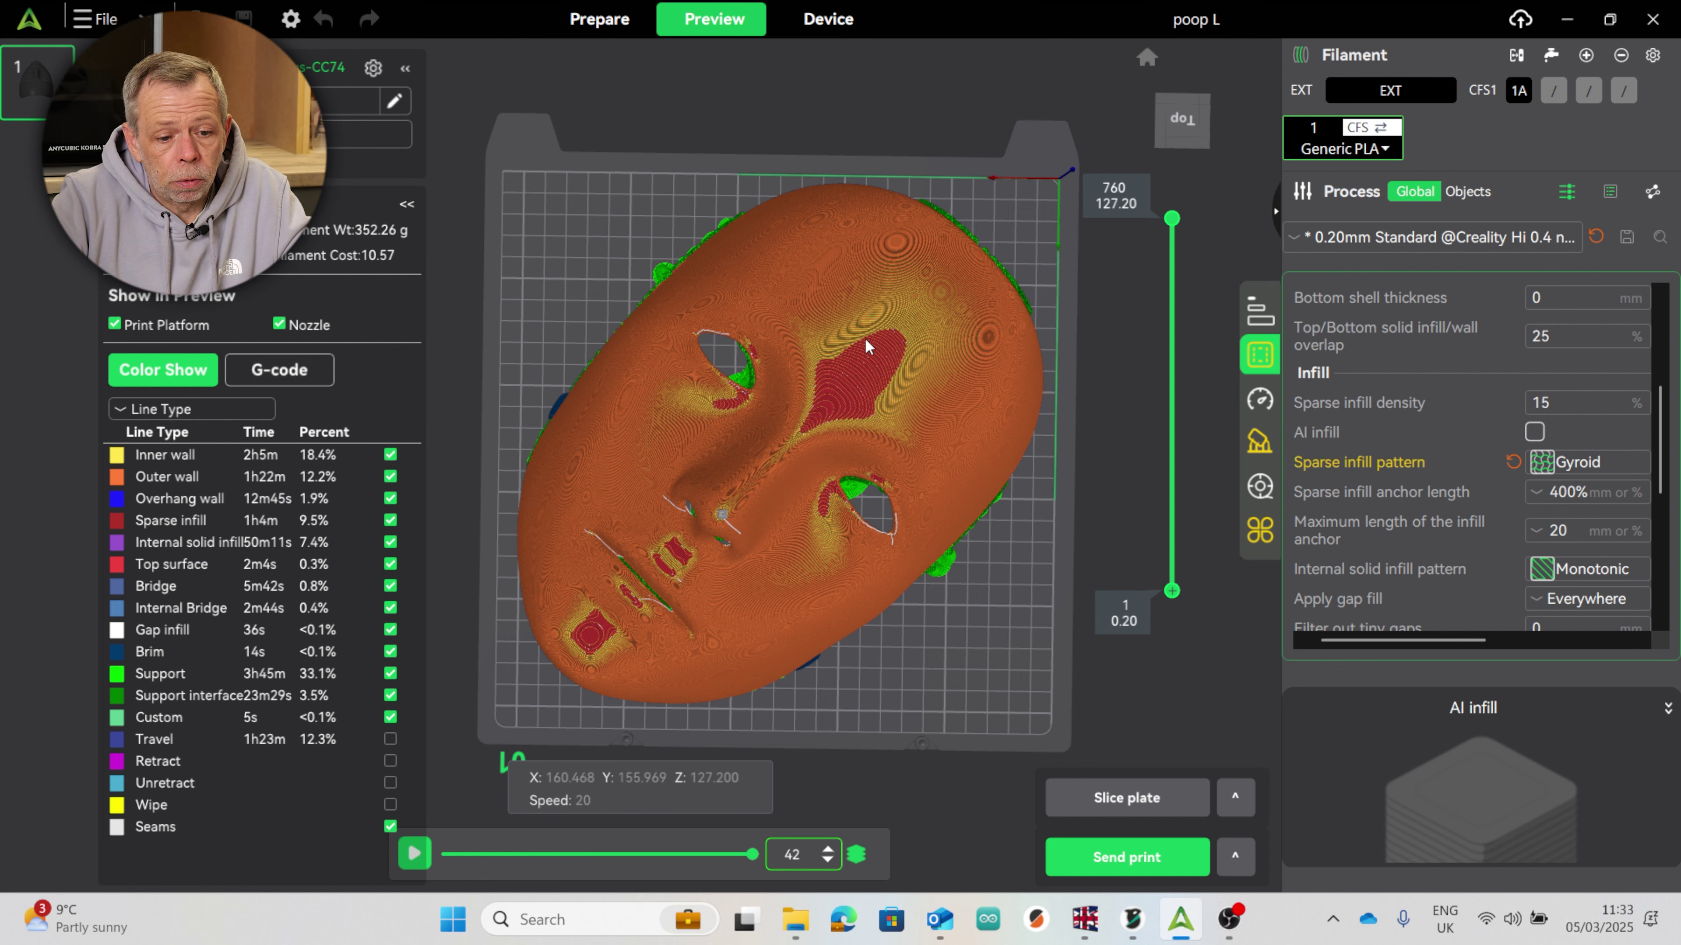
pyautogui.moveTo(637, 575); pyautogui.dragTo(861, 597)
pyautogui.scroll(10, 861, 596)
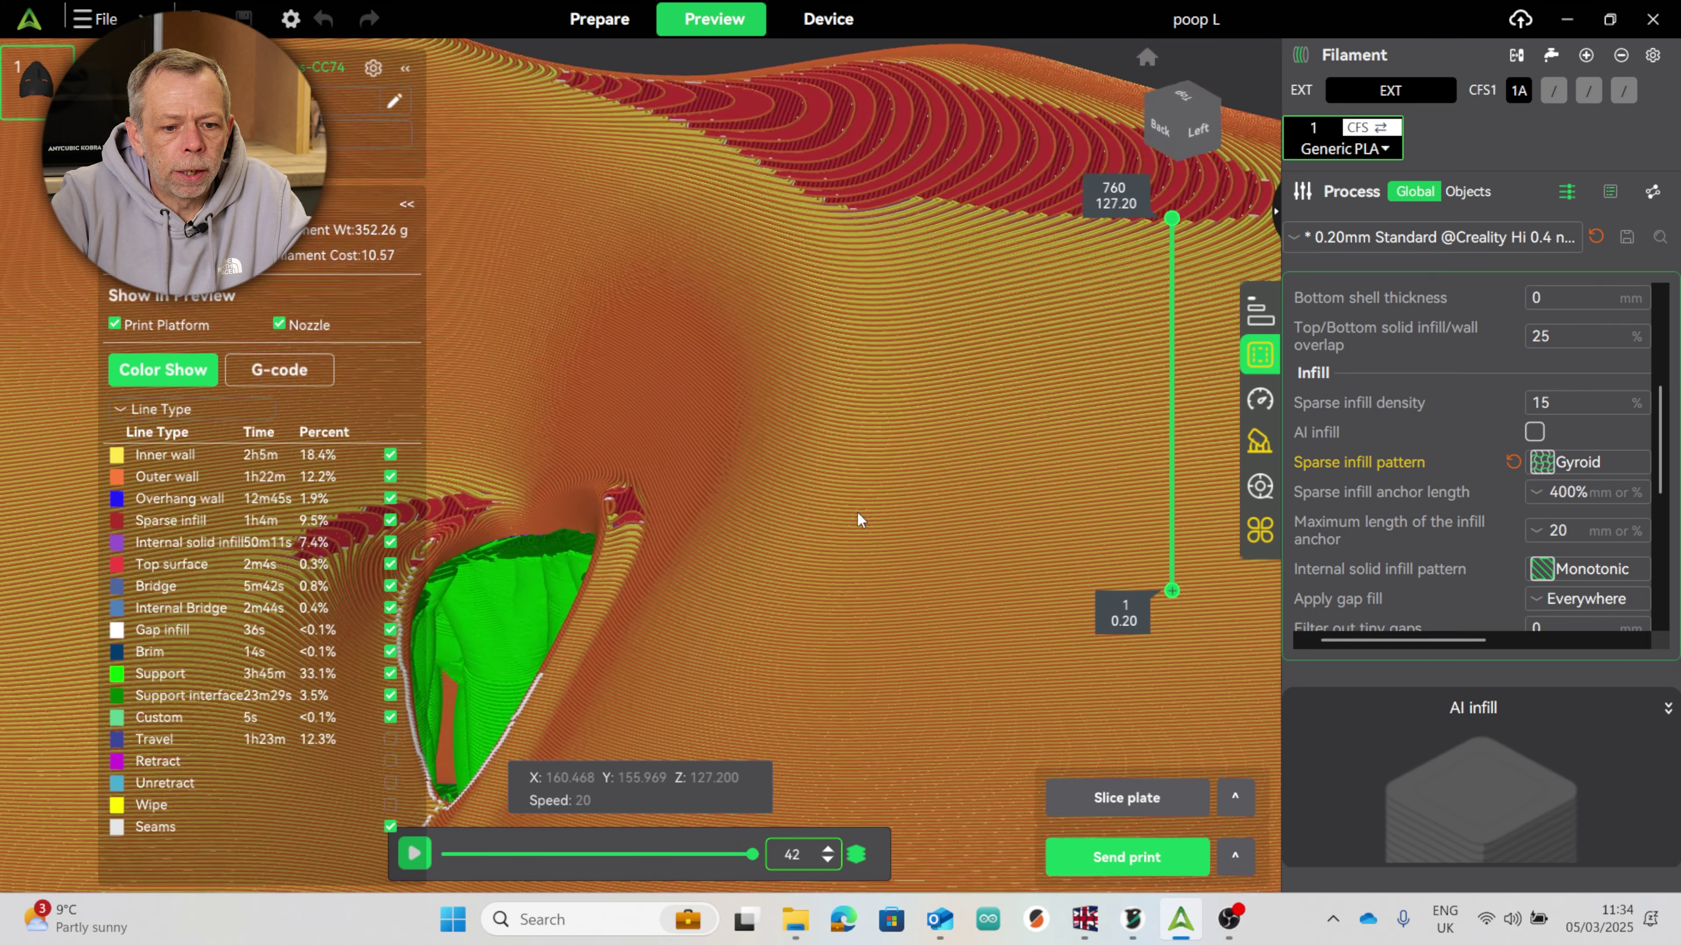
pyautogui.moveTo(860, 520); pyautogui.dragTo(925, 440)
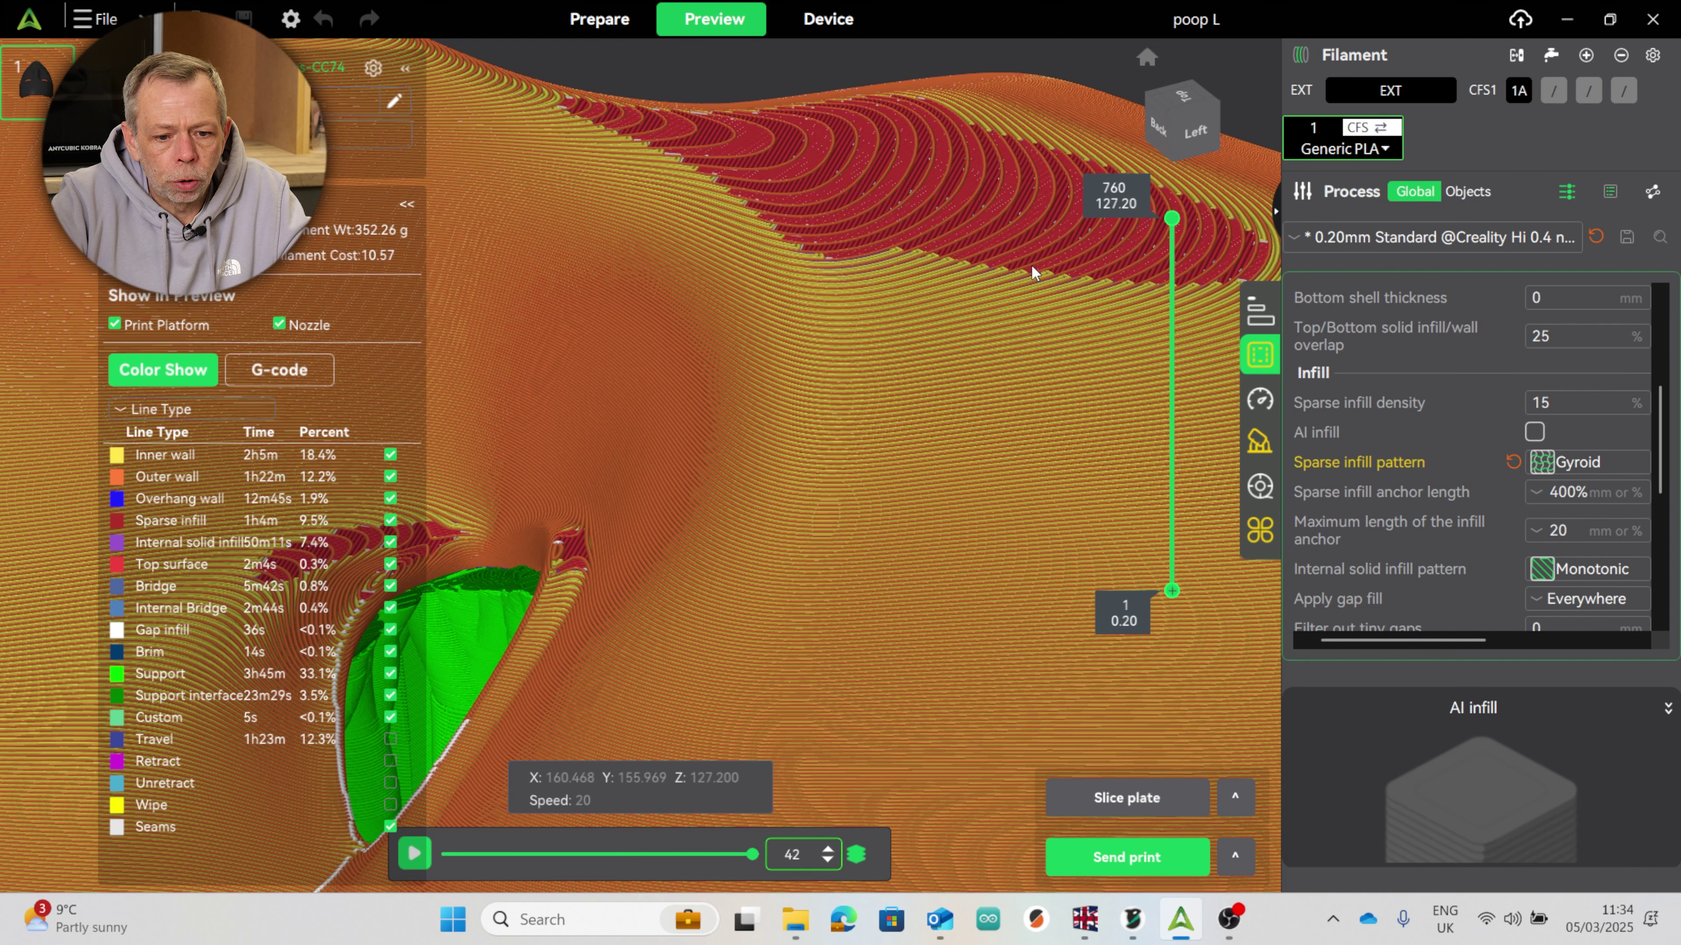
pyautogui.scroll(-10, 1032, 266)
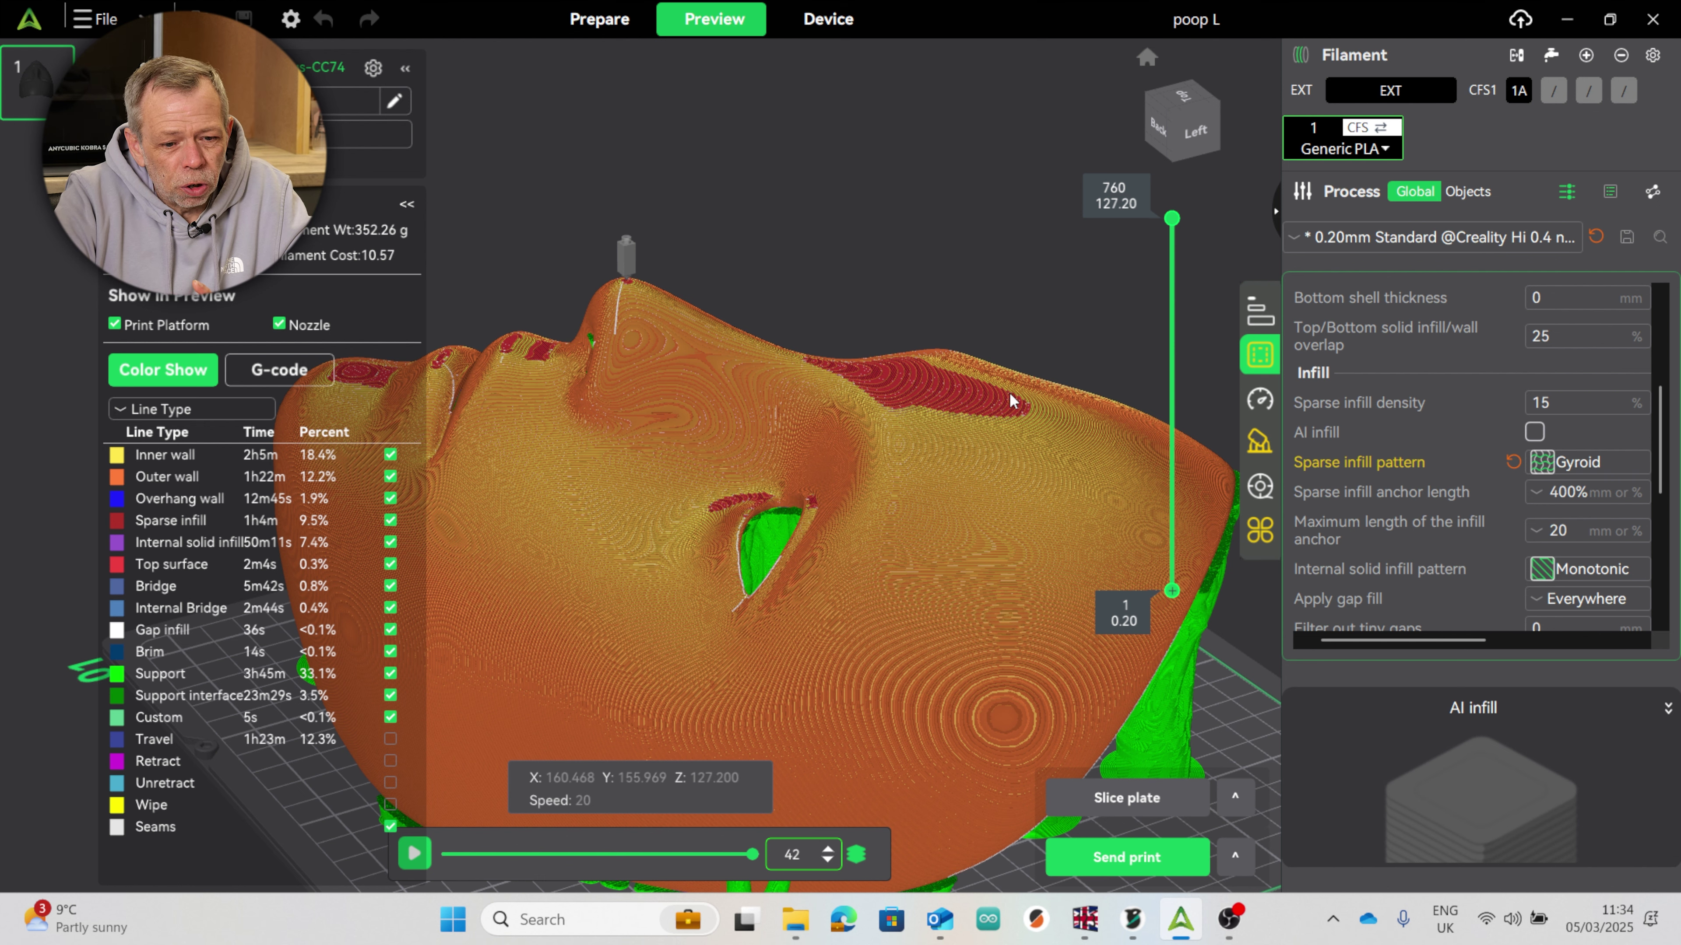
pyautogui.moveTo(900, 389); pyautogui.dragTo(910, 630)
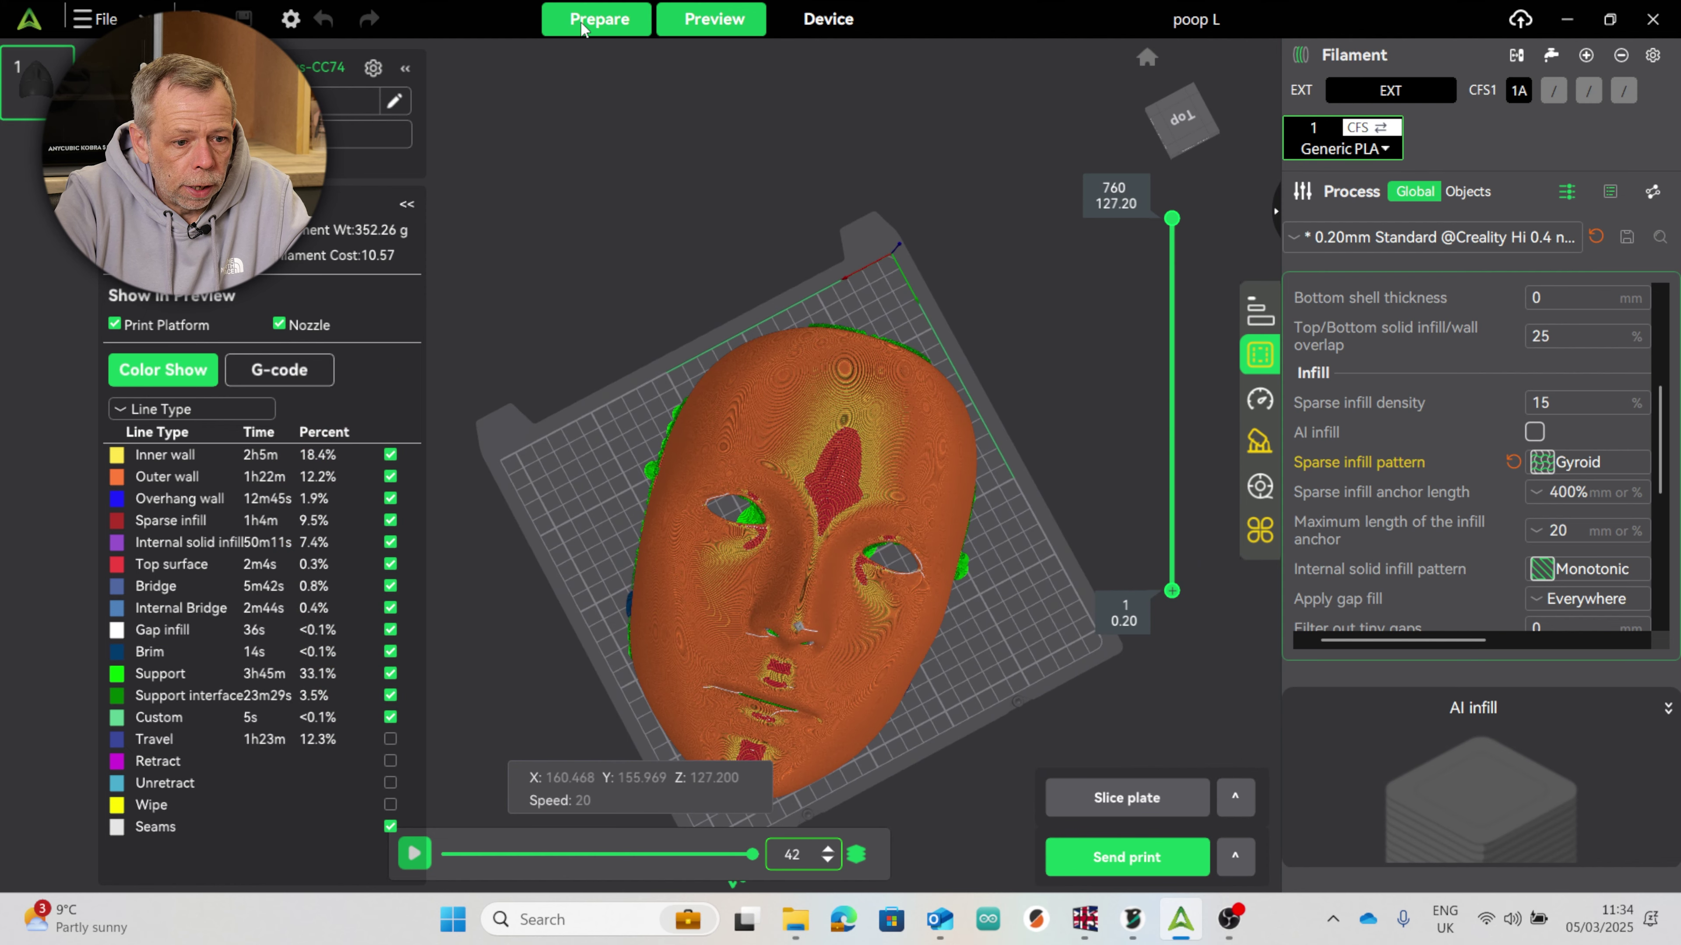
# Return to the model setup and rotate the mask about the vertical axis to a Z rotation of 91.50°
pyautogui.click(596, 21)
pyautogui.moveTo(709, 518); pyautogui.dragTo(823, 539)
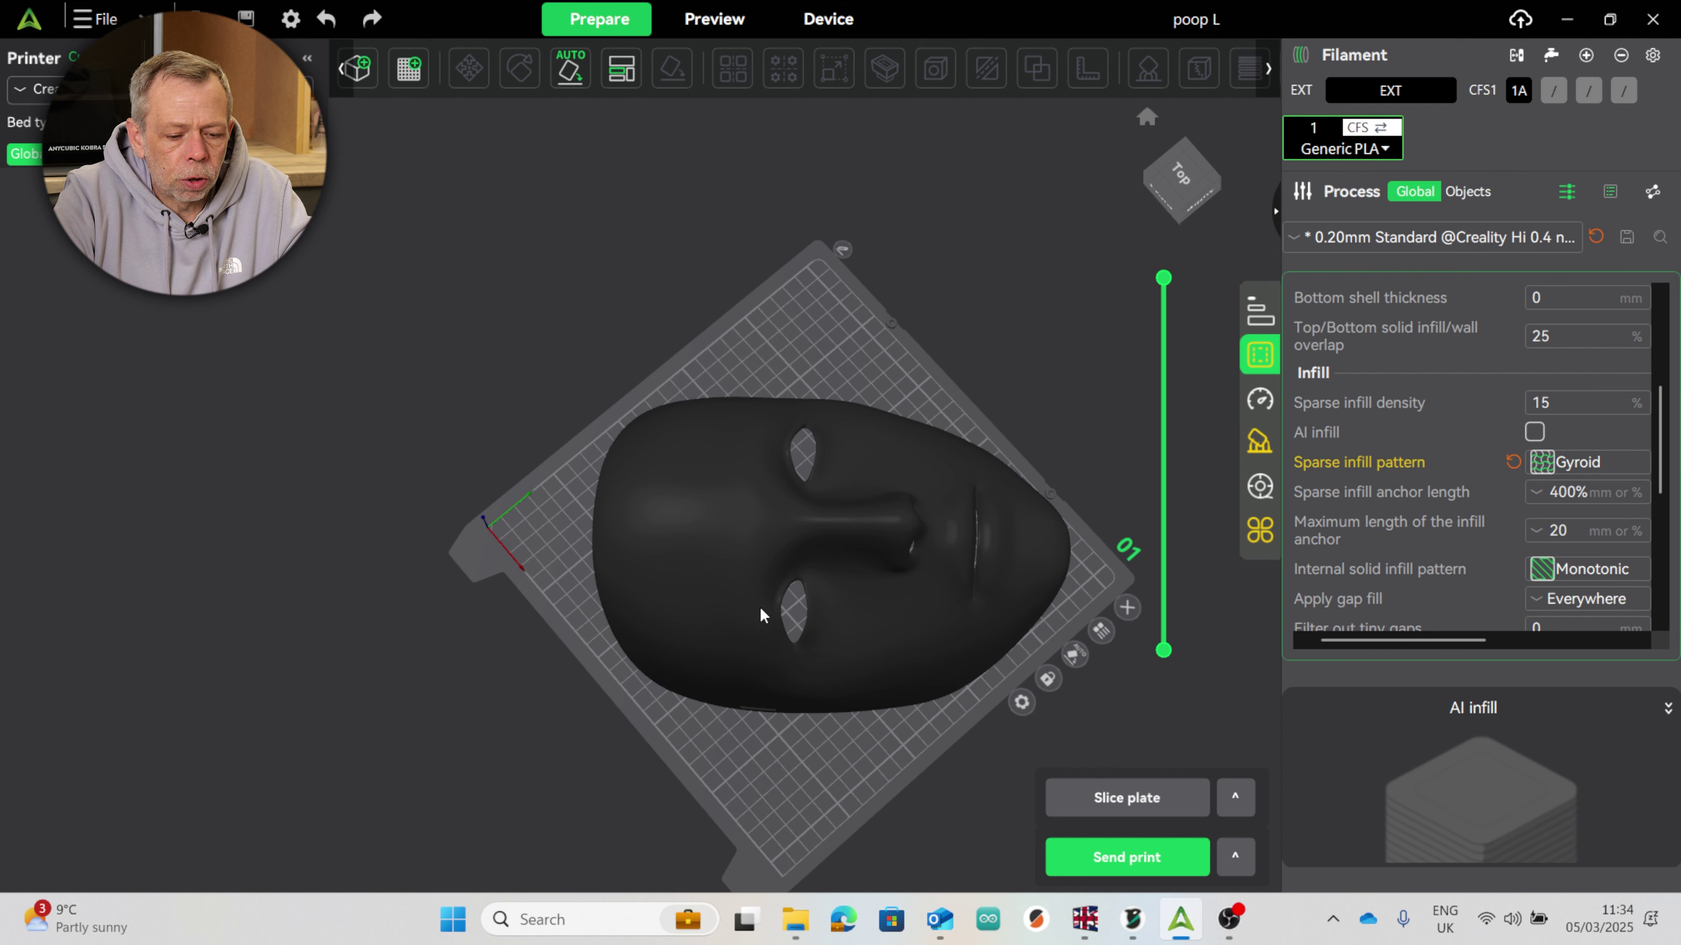
pyautogui.click(731, 589)
pyautogui.moveTo(740, 634)
pyautogui.mouseDown()
pyautogui.moveTo(751, 682)
pyautogui.moveTo(739, 646)
pyautogui.moveTo(748, 662)
pyautogui.mouseUp()
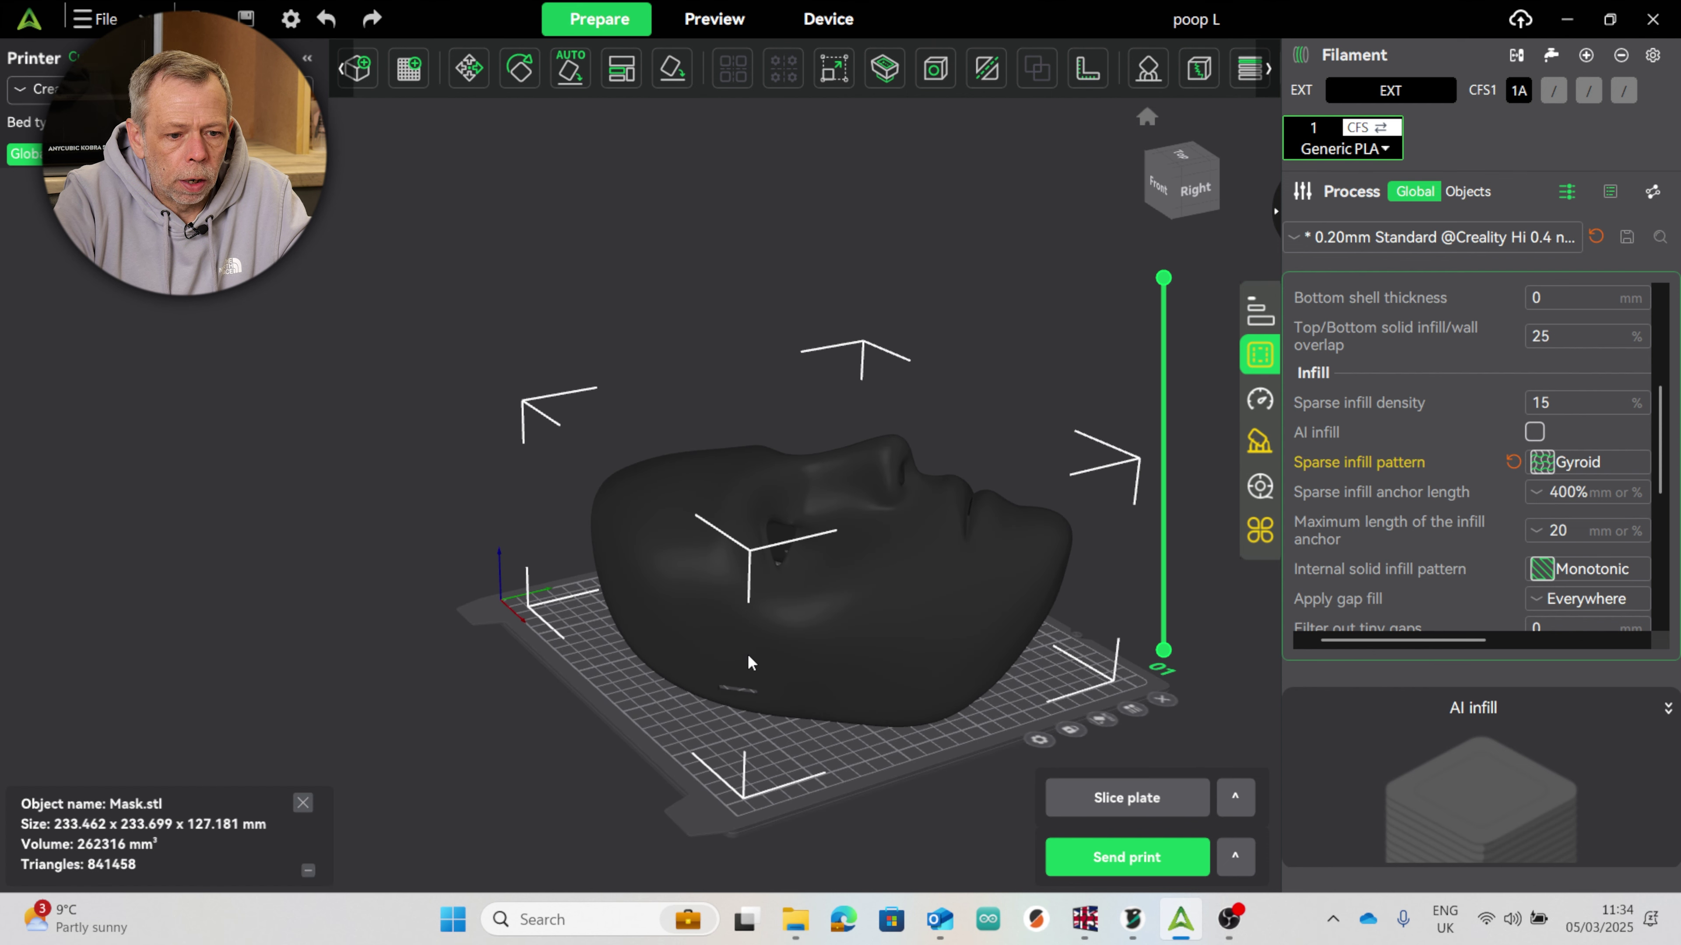
pyautogui.click(520, 69)
pyautogui.moveTo(764, 491); pyautogui.dragTo(580, 673)
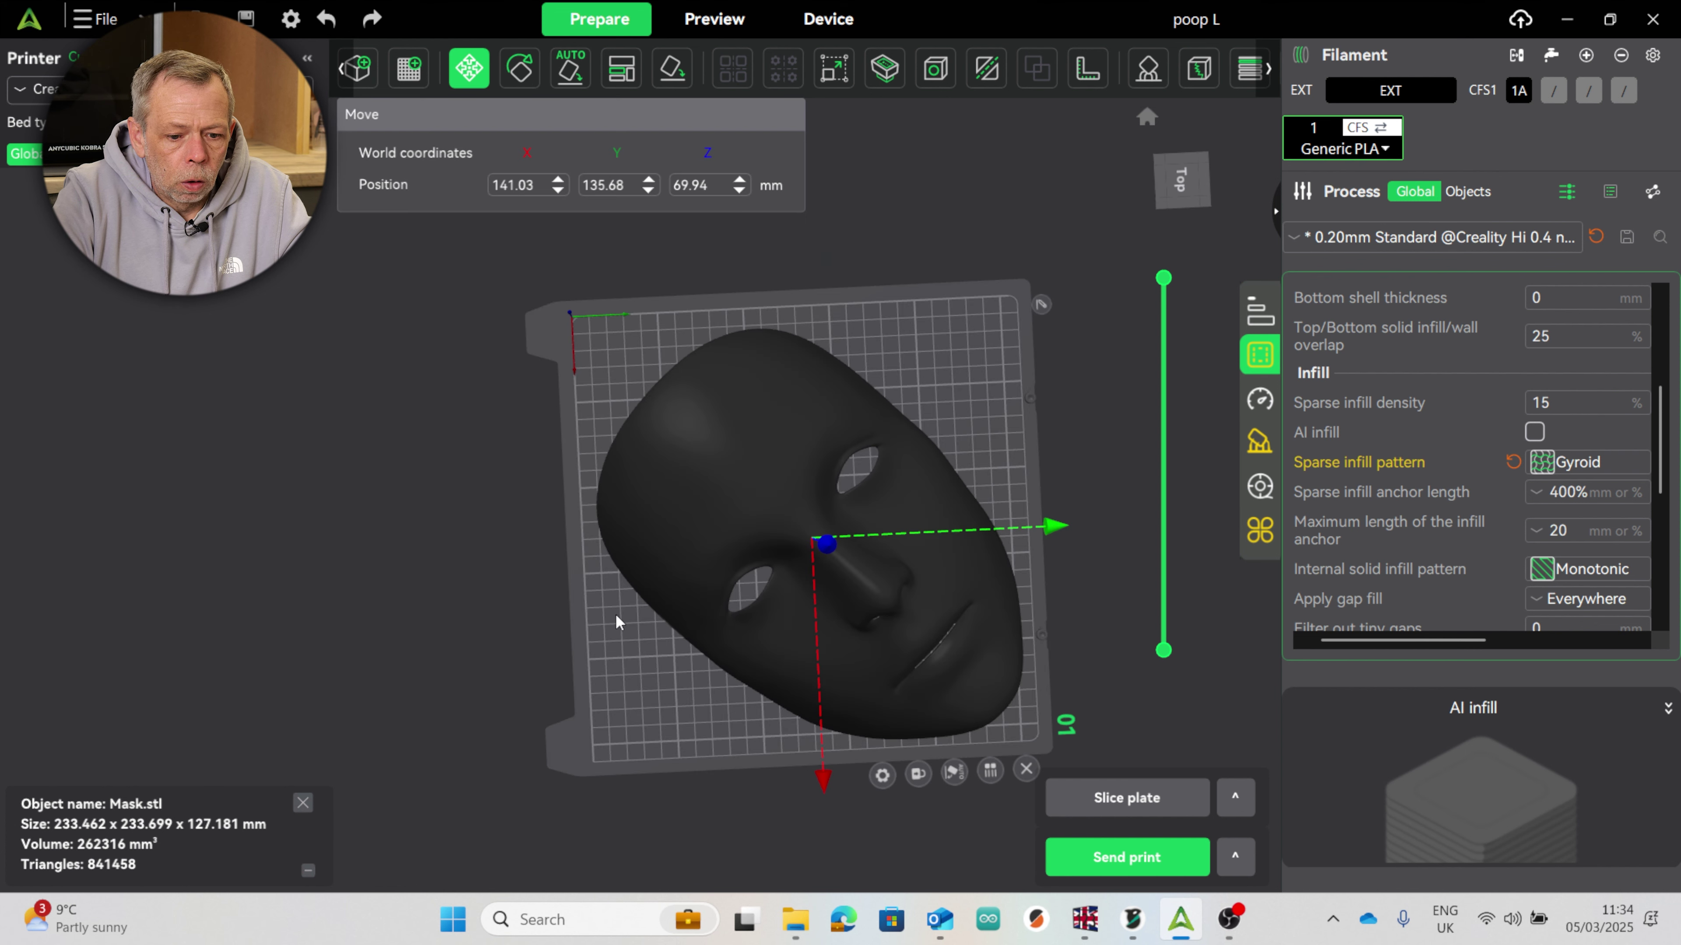
pyautogui.moveTo(619, 622); pyautogui.dragTo(630, 621)
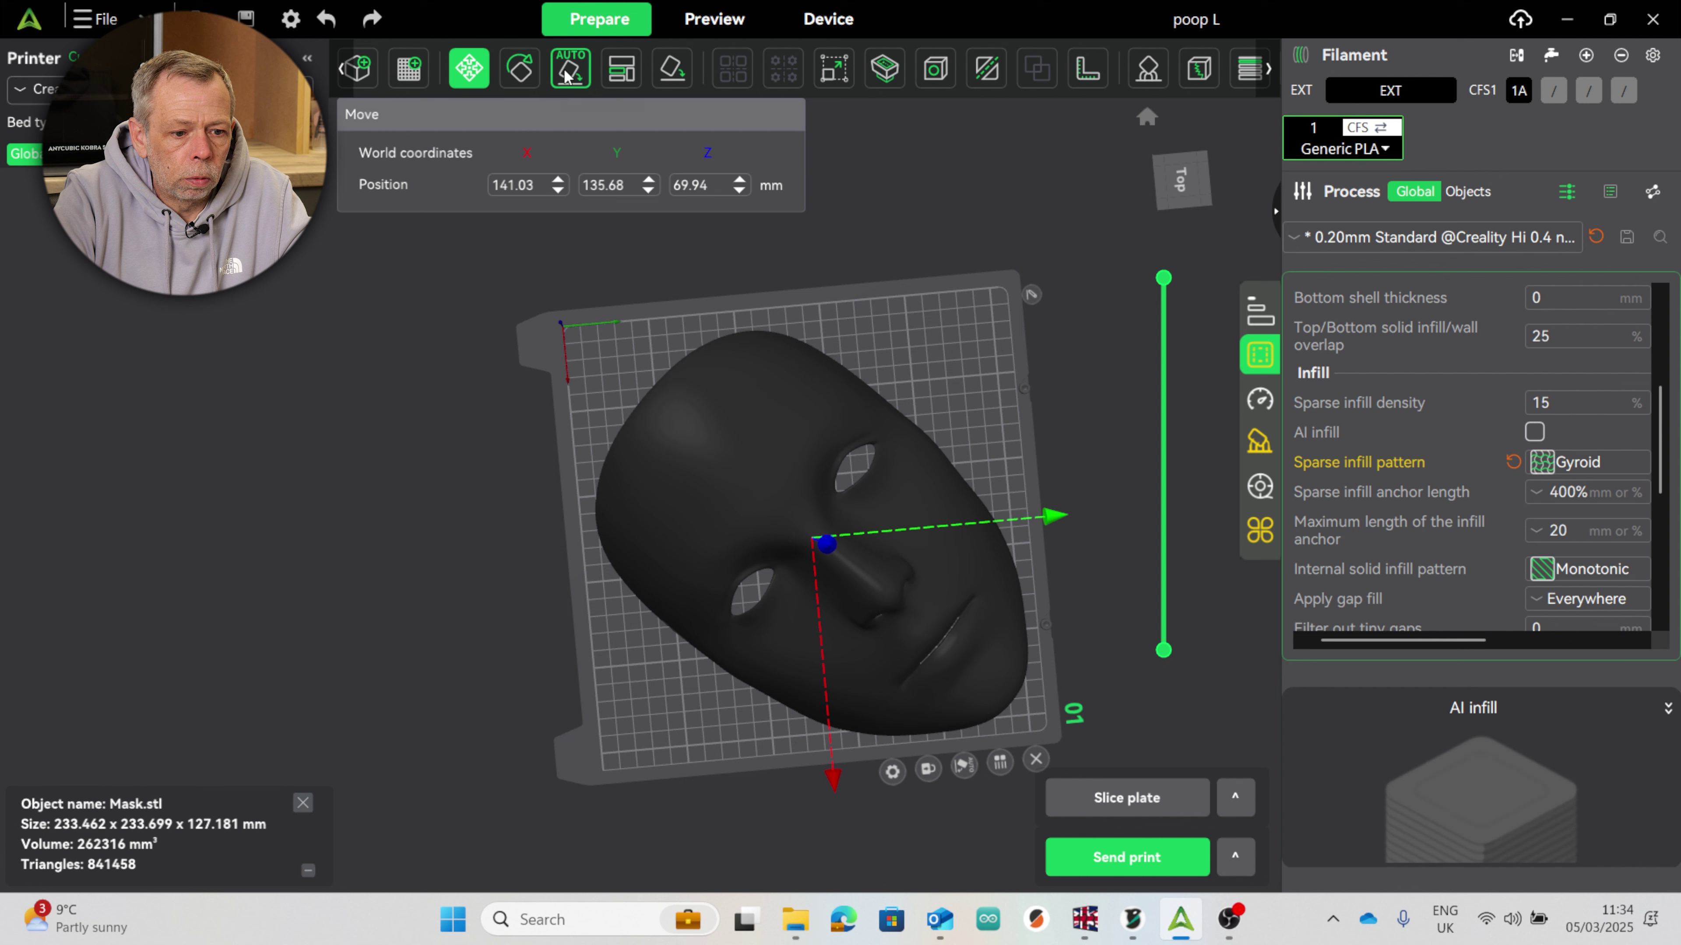
pyautogui.click(520, 69)
pyautogui.moveTo(807, 299); pyautogui.dragTo(652, 431)
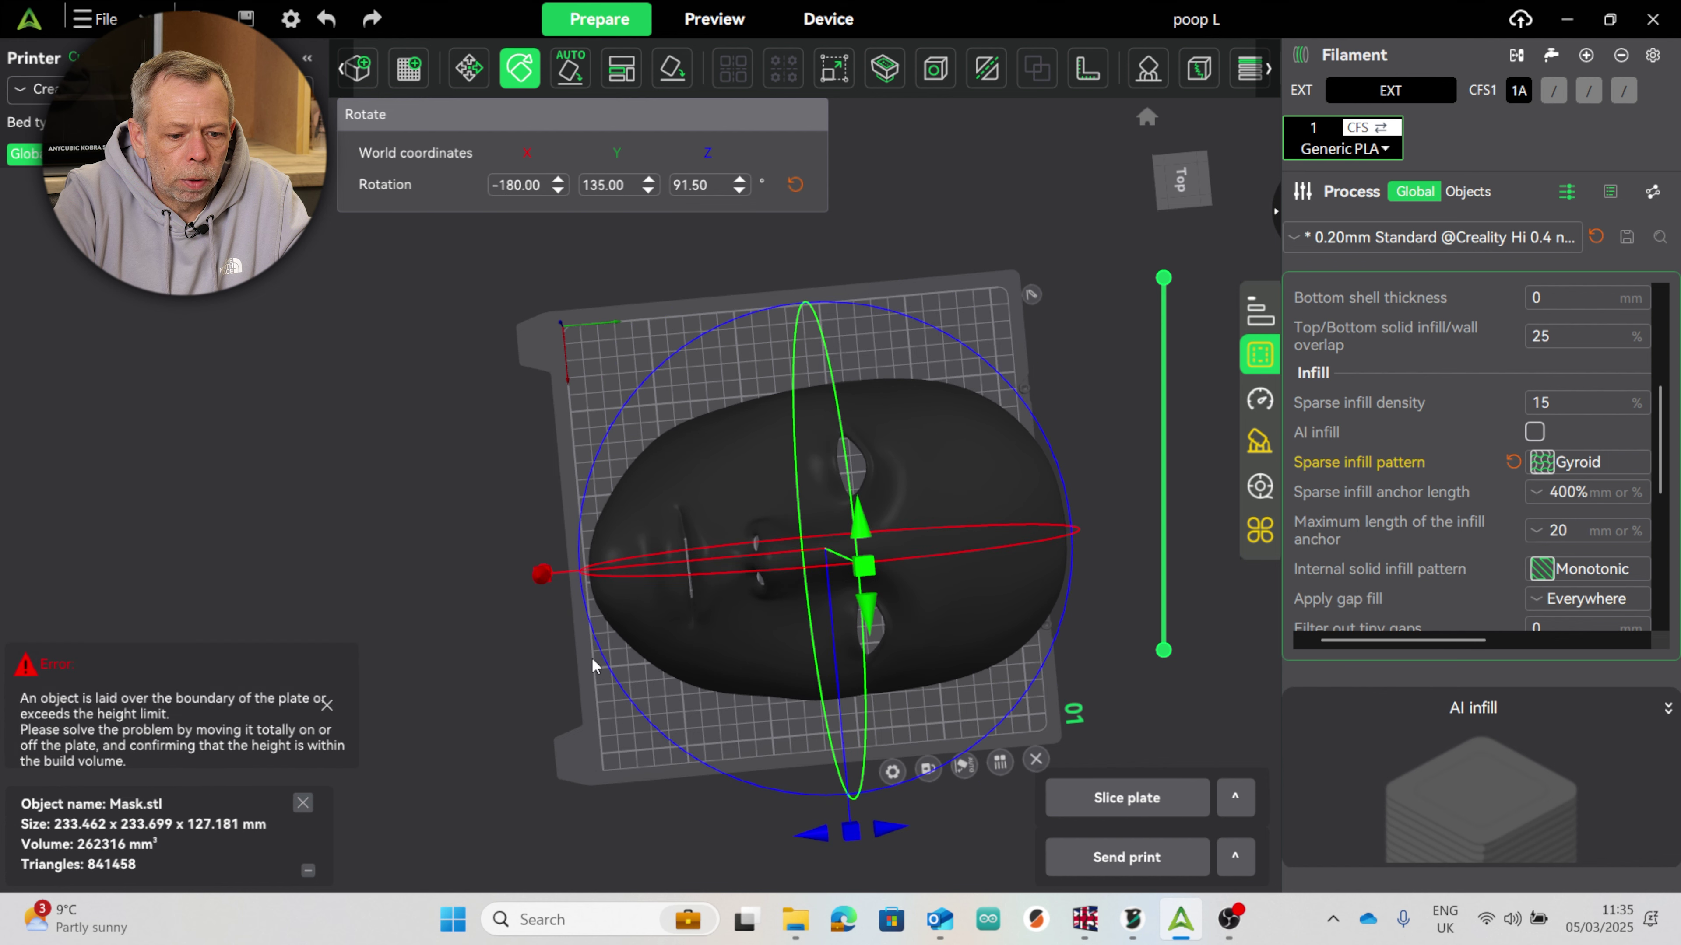
# Rotate the mask upright to 177.88°, 44.98° and 88.50° about X, Y and Z, standing it on its chin
pyautogui.press('6')
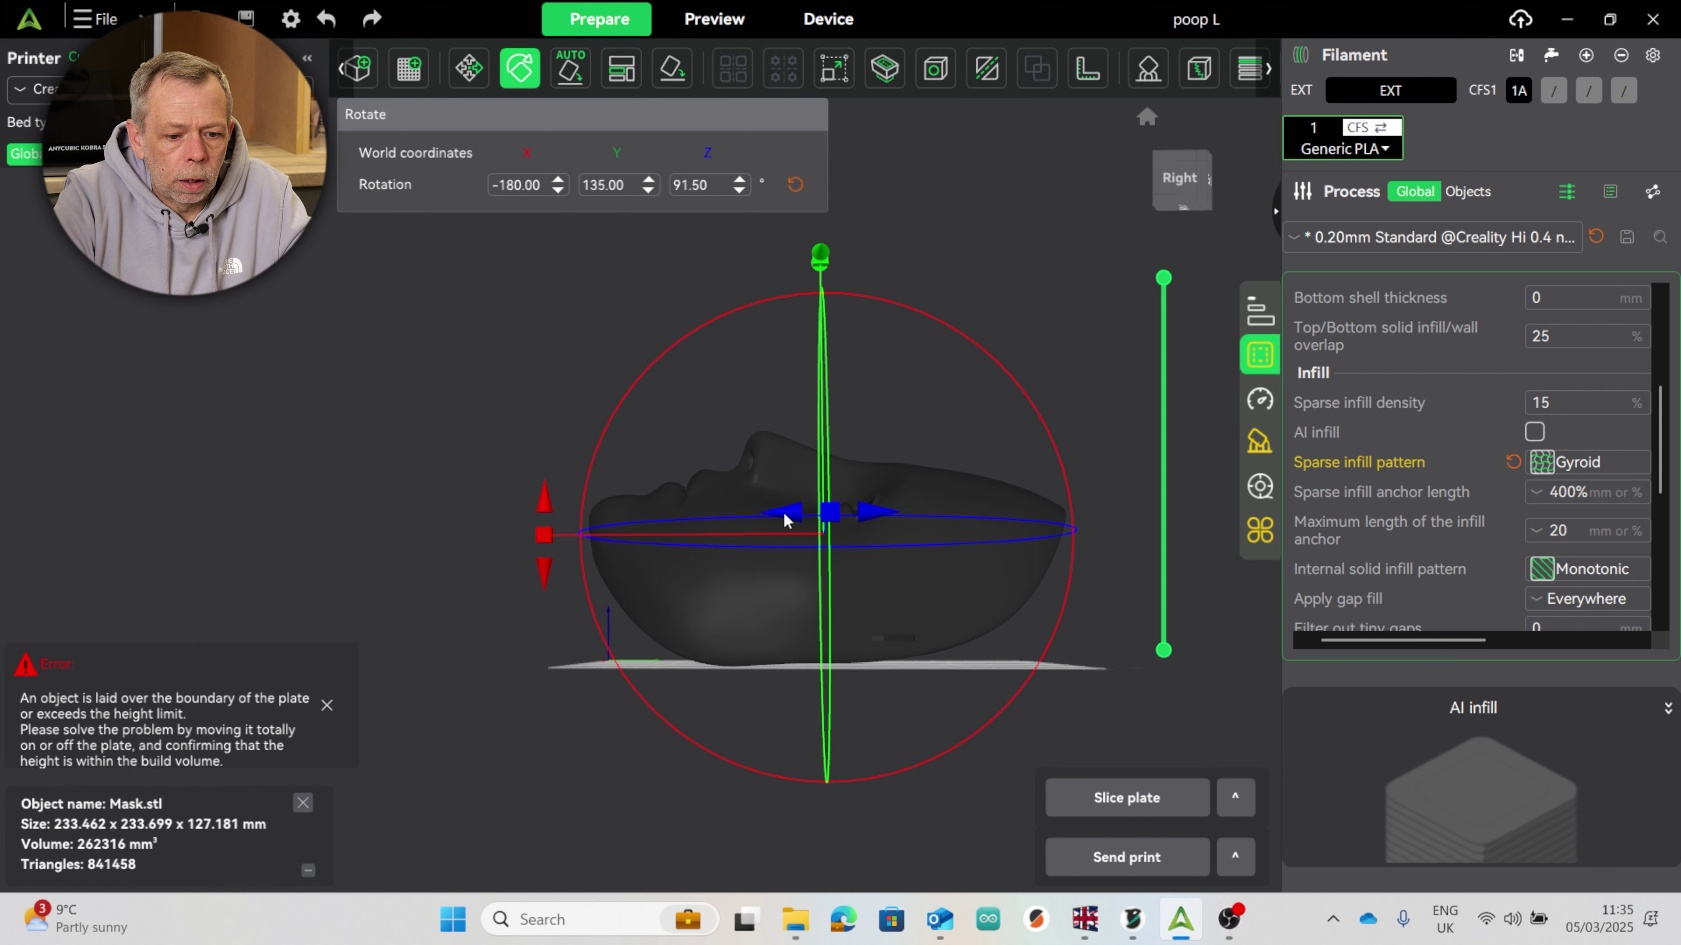
pyautogui.moveTo(526, 519); pyautogui.dragTo(860, 695)
pyautogui.press('0')
pyautogui.moveTo(702, 668)
pyautogui.mouseDown()
pyautogui.moveTo(801, 645)
pyautogui.moveTo(682, 626)
pyautogui.moveTo(706, 640)
pyautogui.mouseUp()
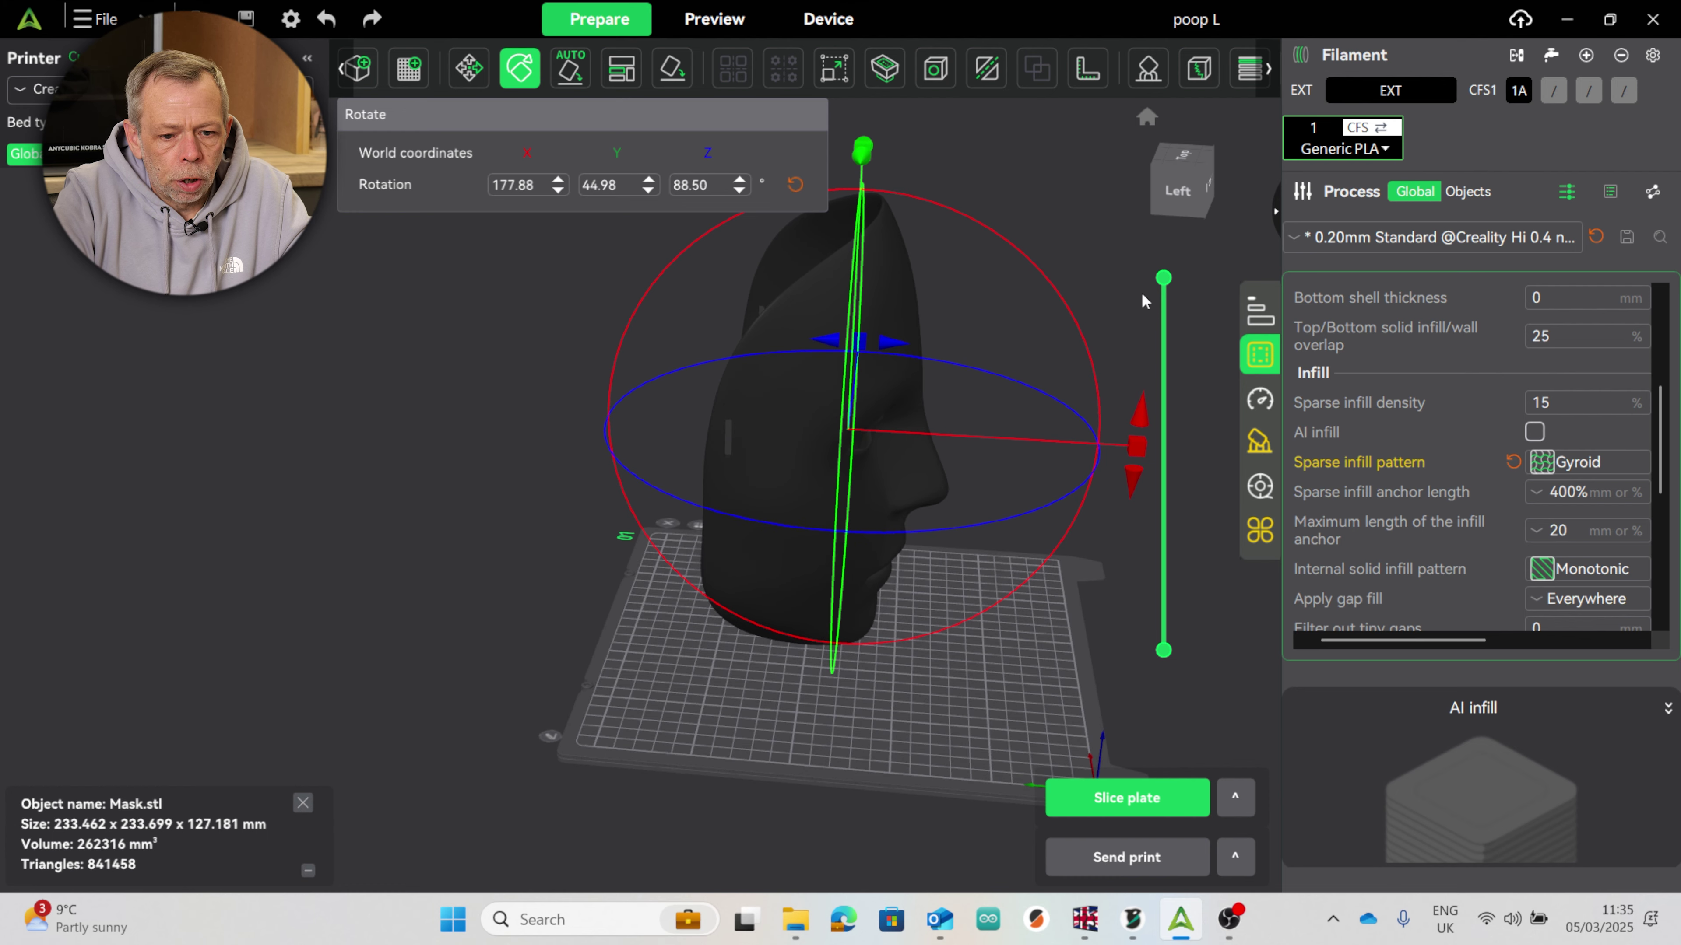
pyautogui.click(1178, 191)
pyautogui.scroll(-2, 1023, 412)
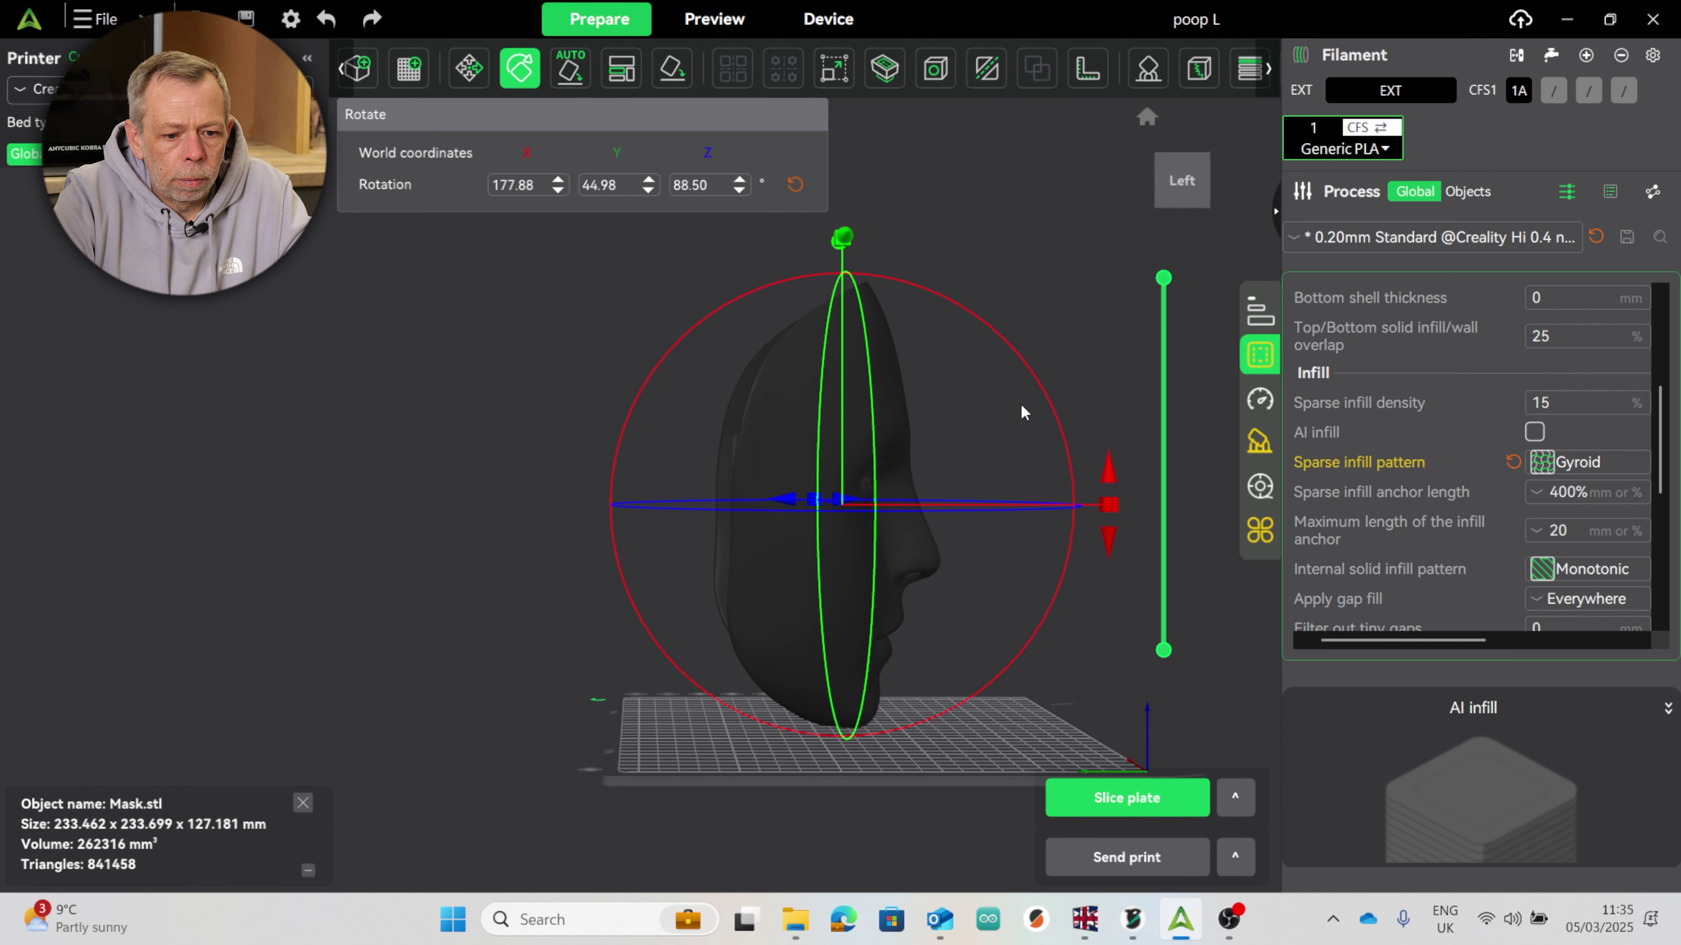
# Temporarily clip the upright mask's displayed height above the plate to inspect its chin, and restore the full height
pyautogui.scroll(3, 704, 398)
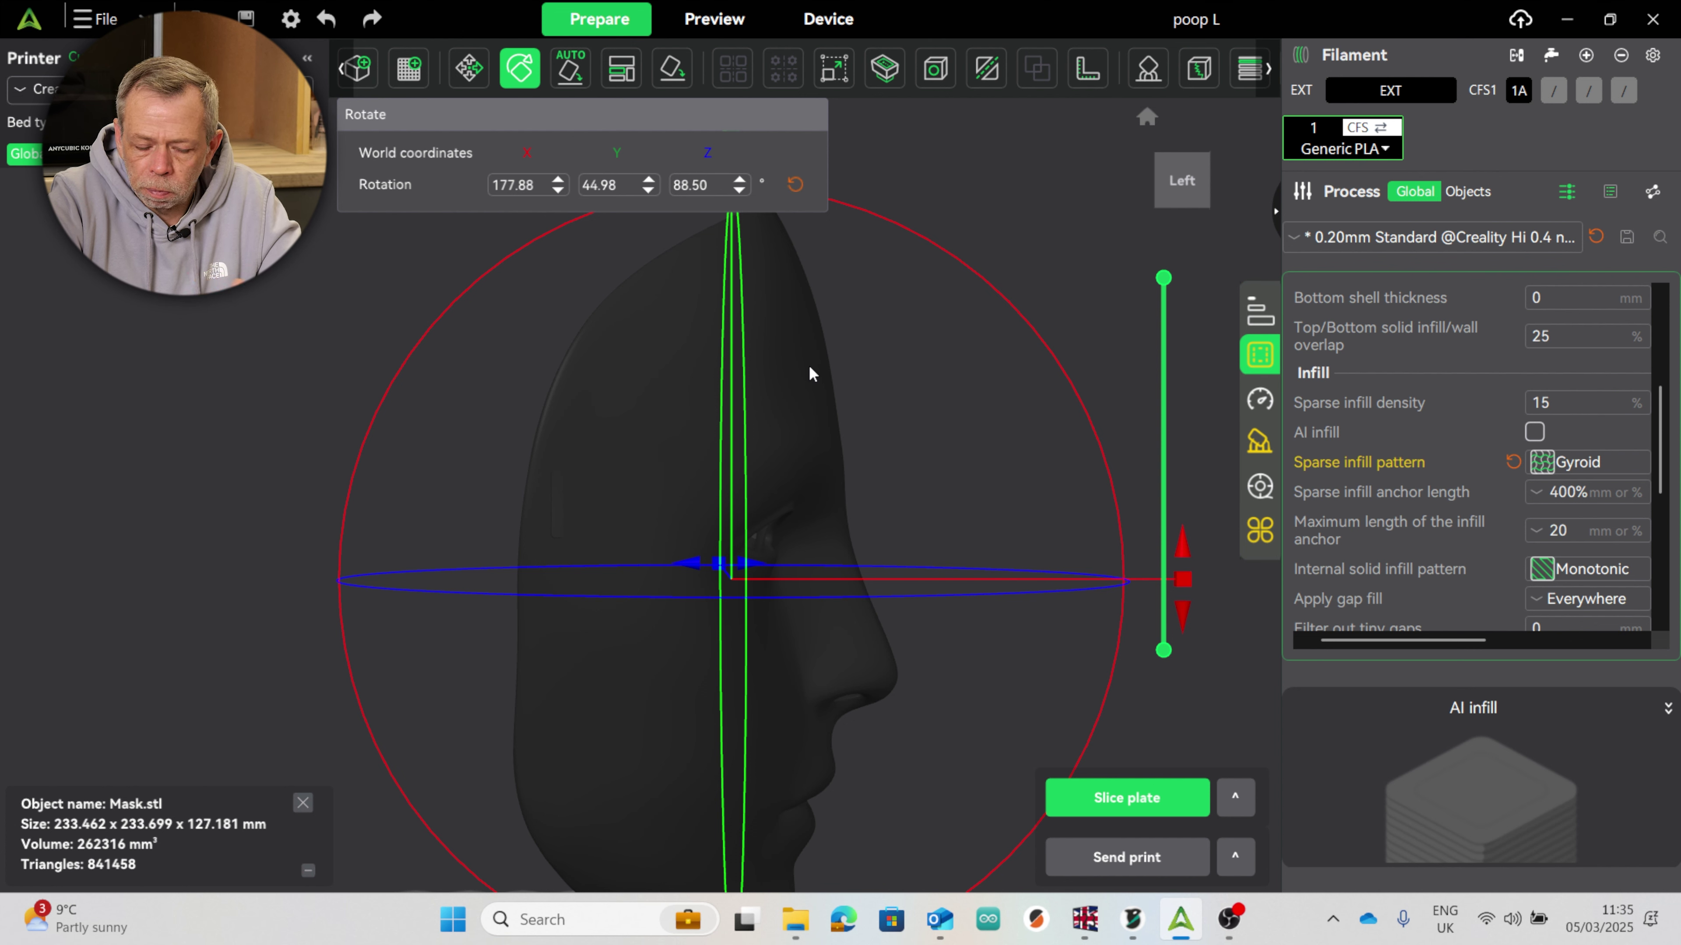
pyautogui.moveTo(1174, 557); pyautogui.dragTo(1175, 581)
pyautogui.scroll(-5, 1095, 535)
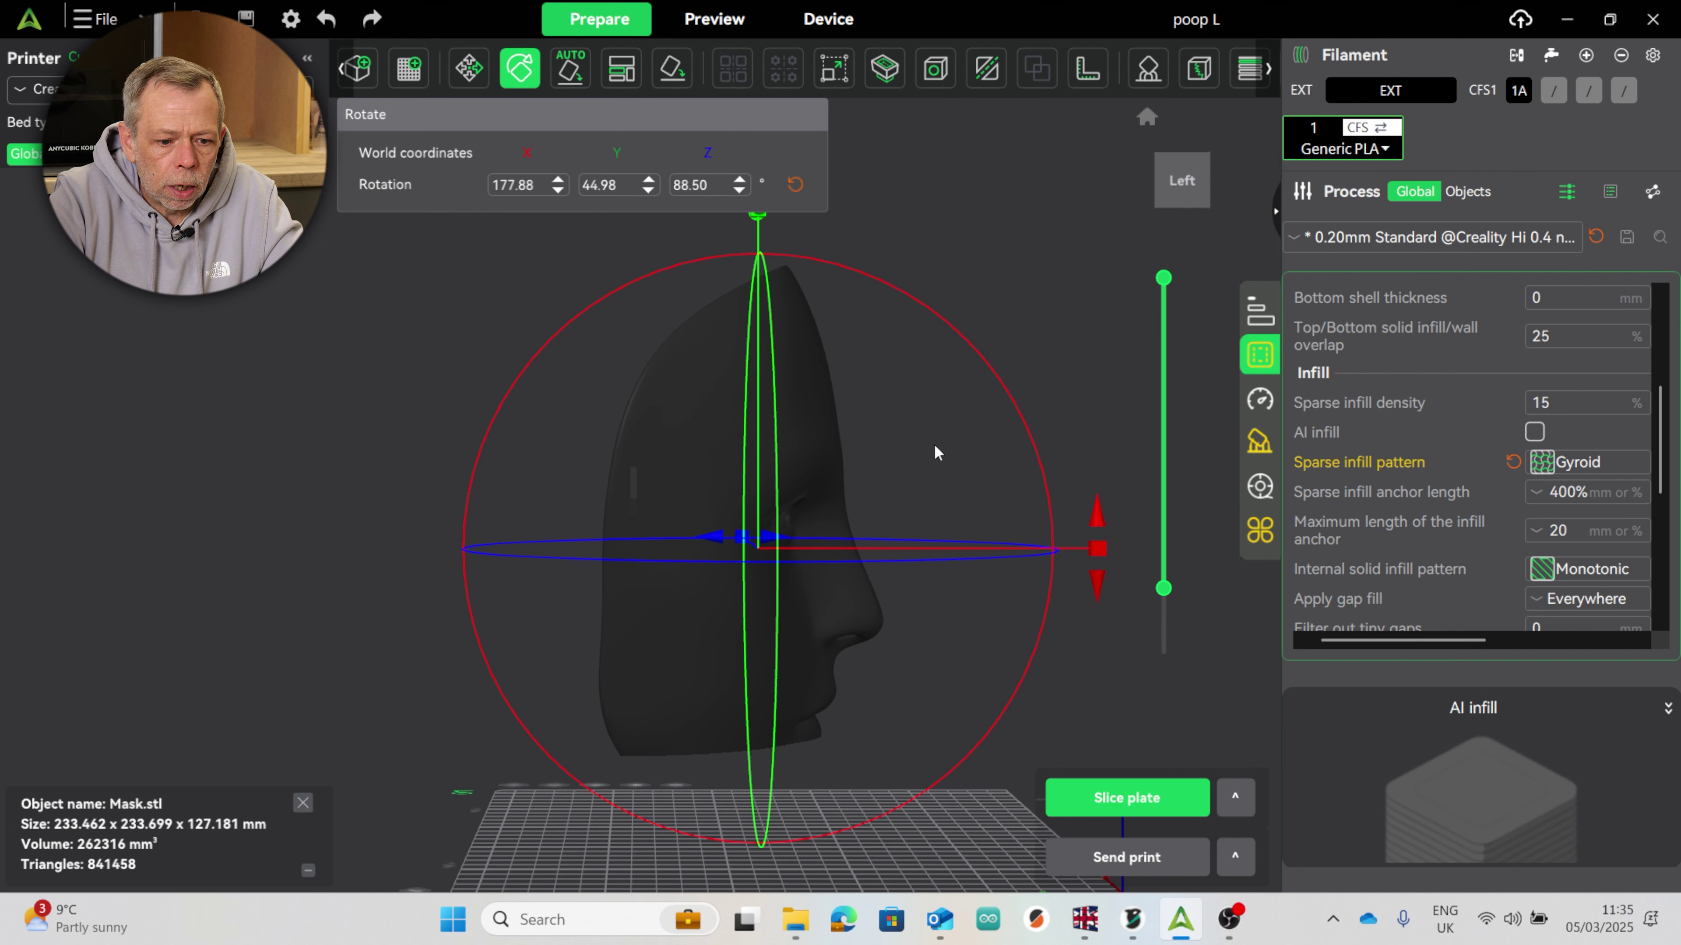
pyautogui.moveTo(1166, 588); pyautogui.dragTo(1167, 657)
# Tilt the upright mask in side view to rotations of 176.04°, 69.91° and 86.92° about X, Y and Z
pyautogui.moveTo(989, 470); pyautogui.dragTo(980, 432)
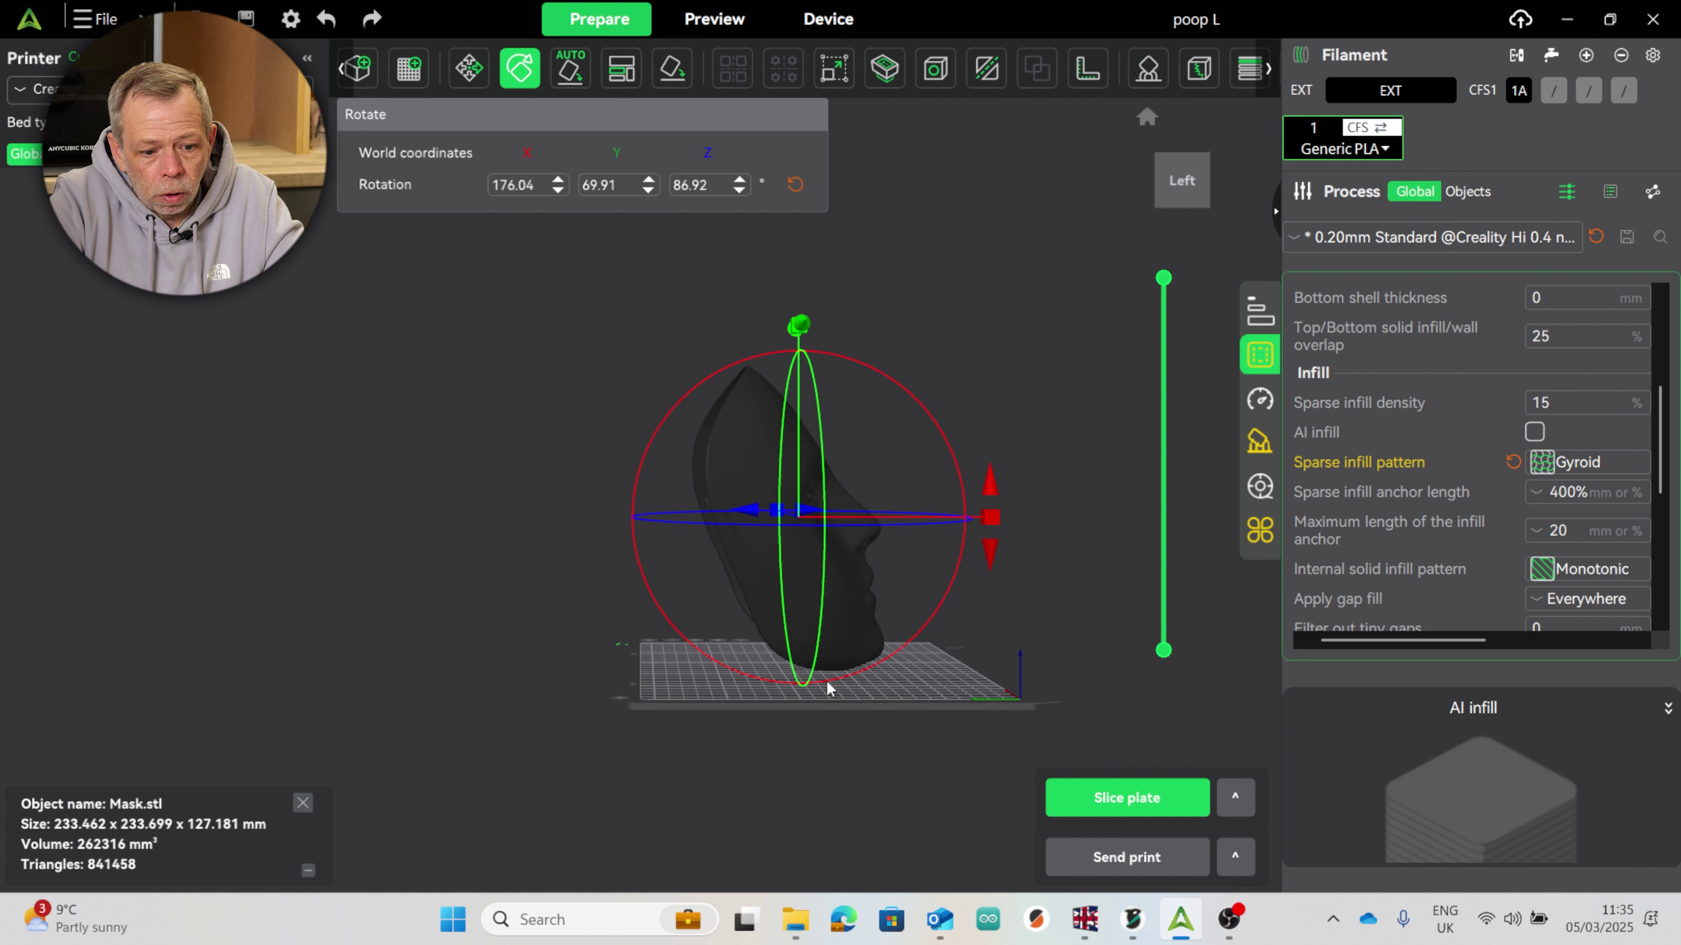
pyautogui.moveTo(1018, 377); pyautogui.dragTo(925, 417)
pyautogui.click(855, 323)
pyautogui.click(854, 462)
pyautogui.press('Delete')
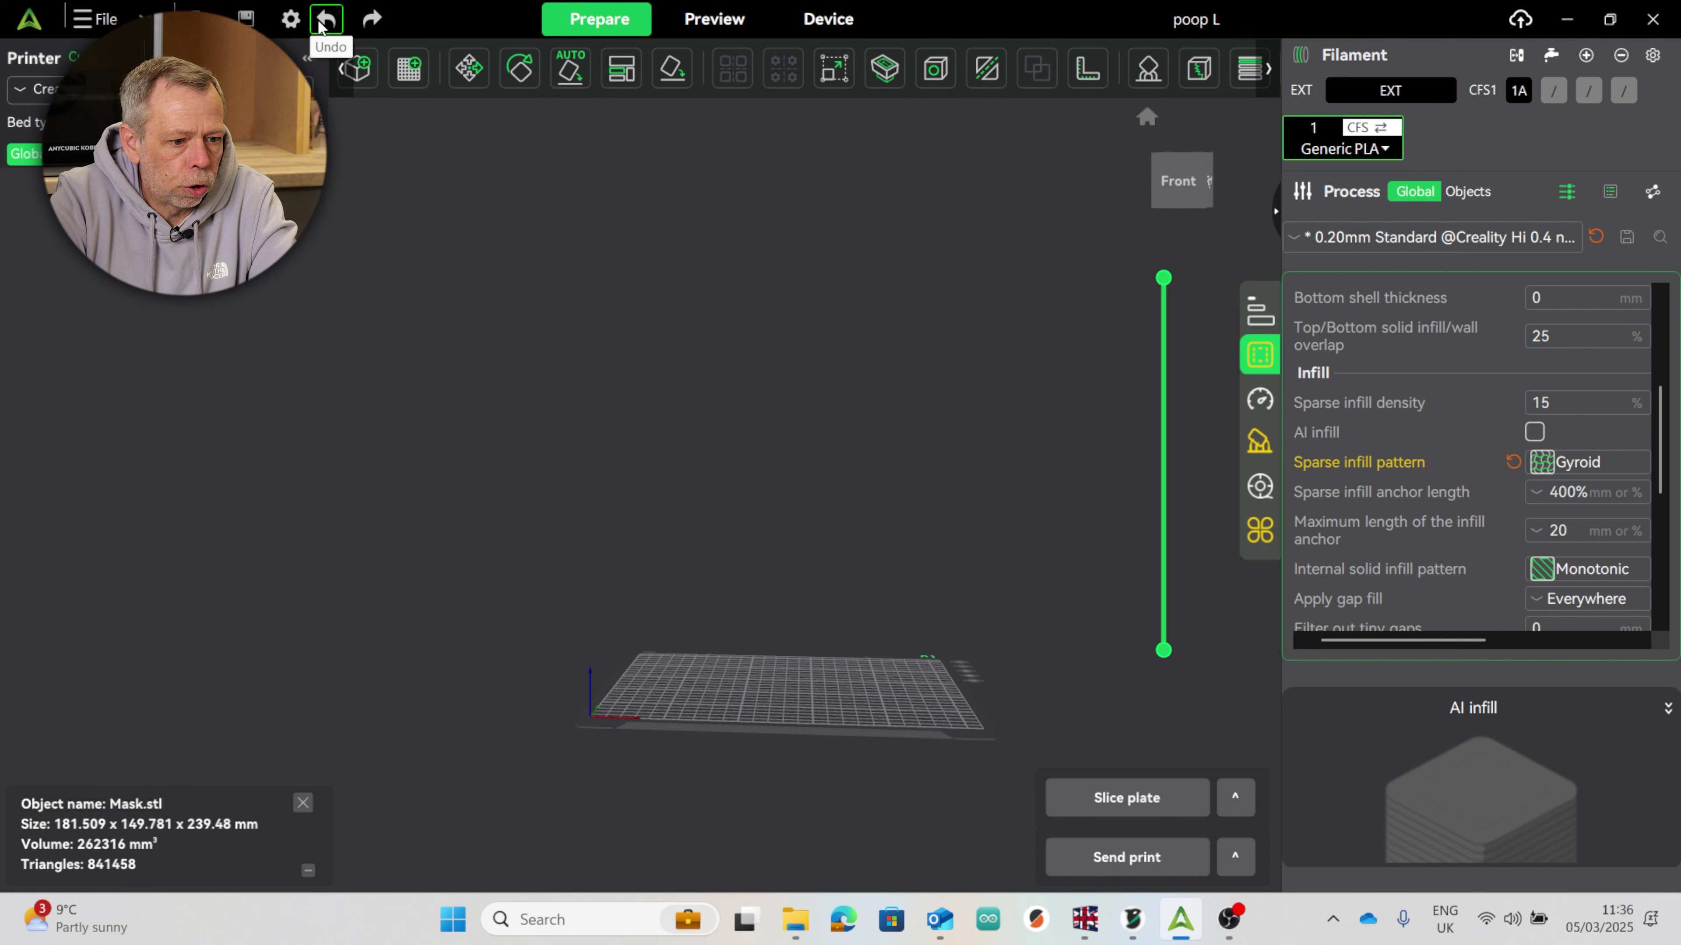
pyautogui.click(326, 18)
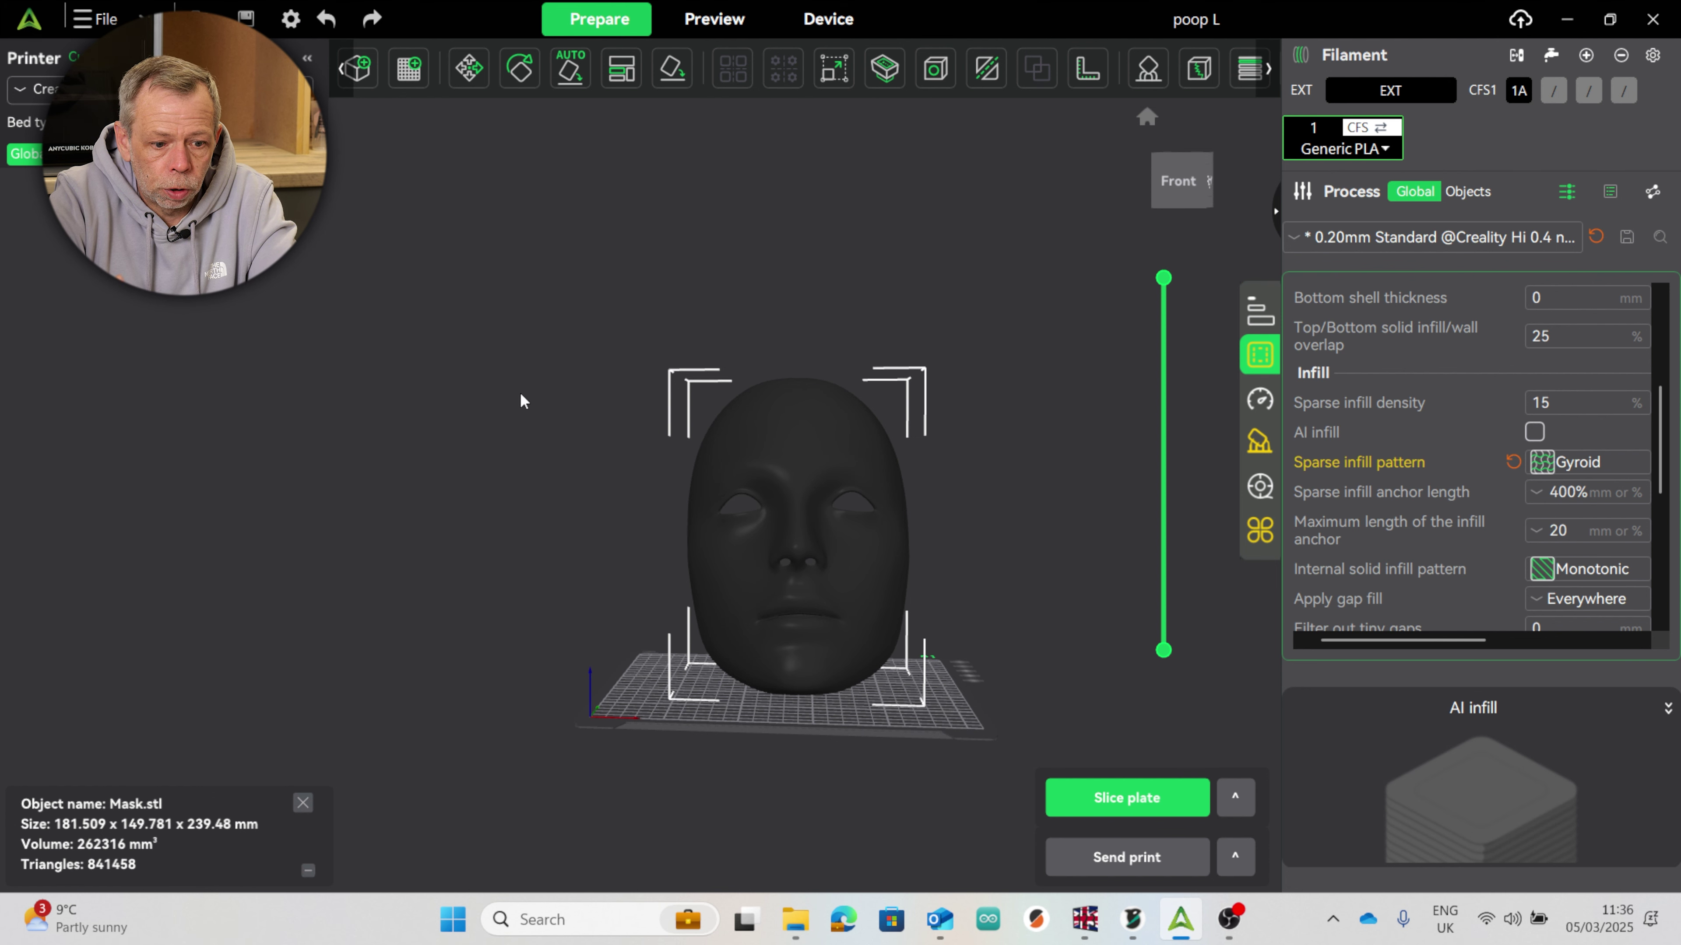
pyautogui.press('Delete')
pyautogui.click(326, 19)
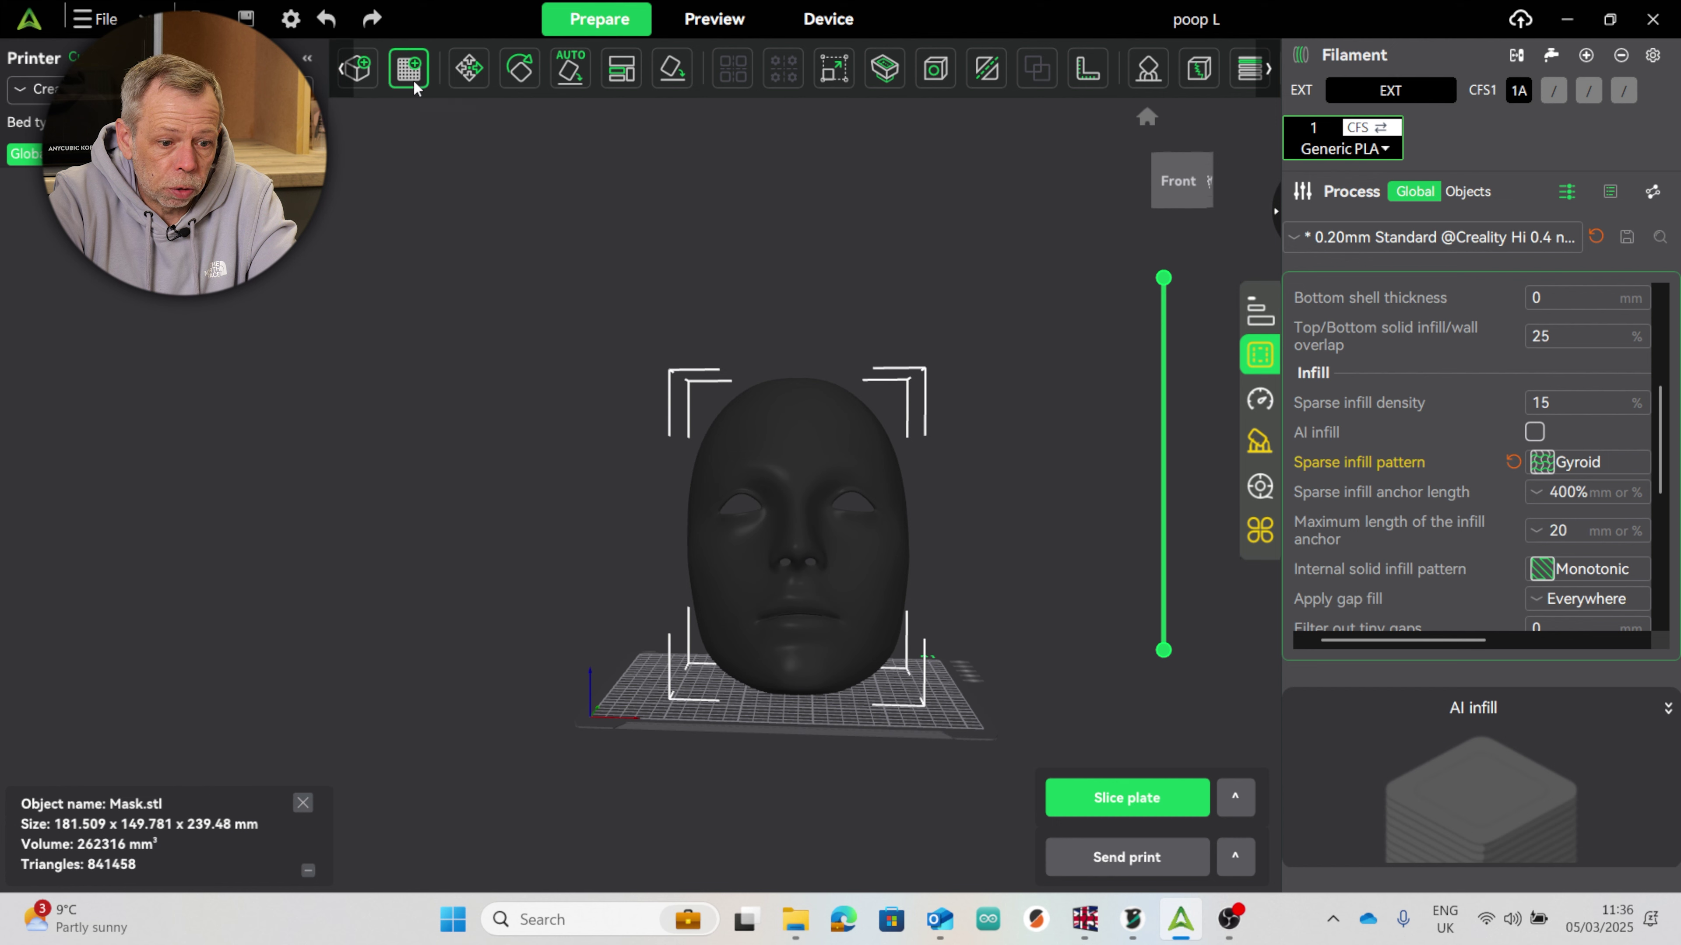
# Adjust the tilted mask's rotation to -171.39°, 69.69° and 98.71° about X, Y and Z and check its profile
pyautogui.click(520, 68)
pyautogui.moveTo(800, 329); pyautogui.dragTo(815, 328)
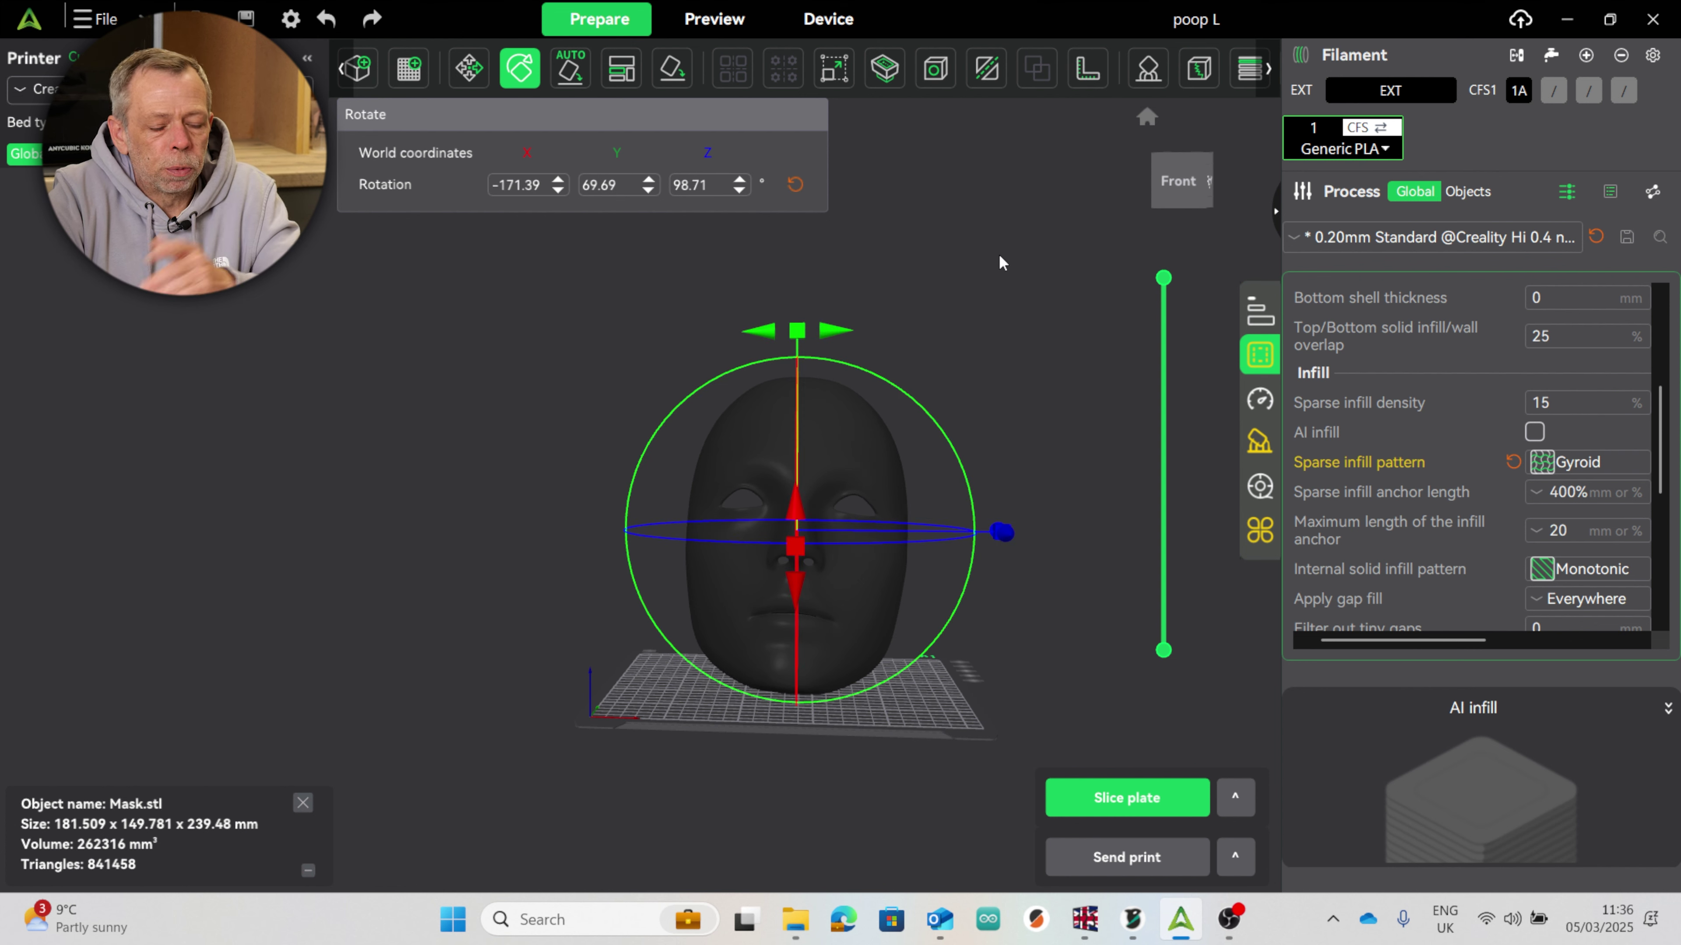
pyautogui.moveTo(347, 486); pyautogui.dragTo(559, 482)
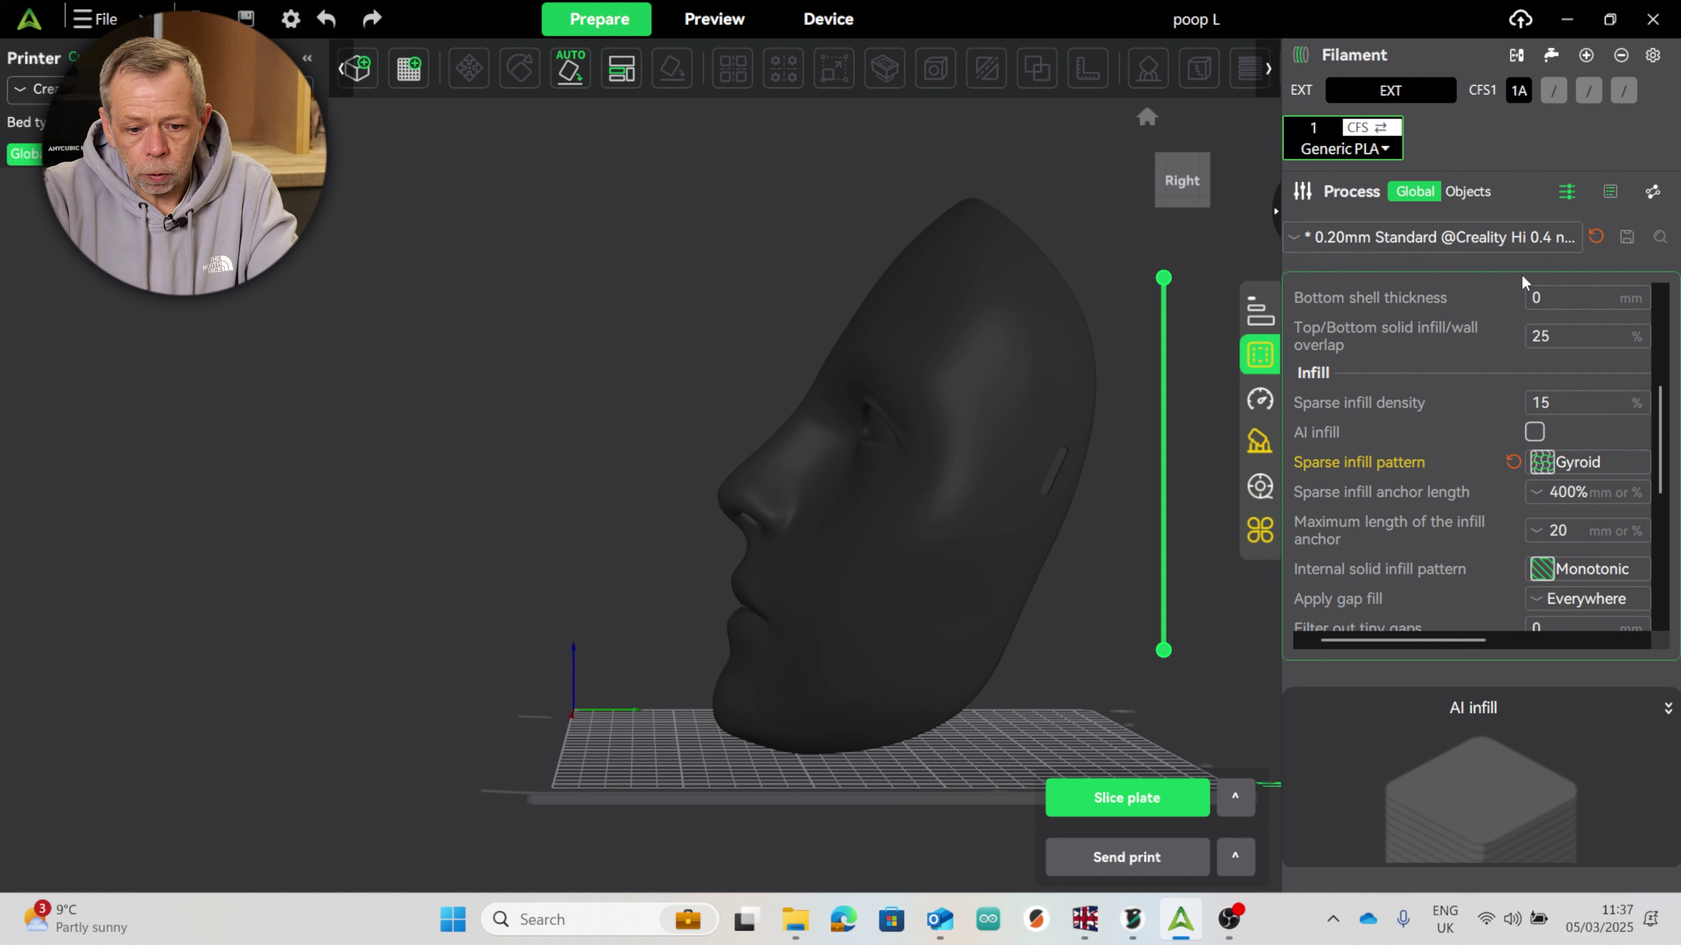
# Set the support threshold angle to 45° and slice the tilted mask
pyautogui.scroll(-3, 1453, 401)
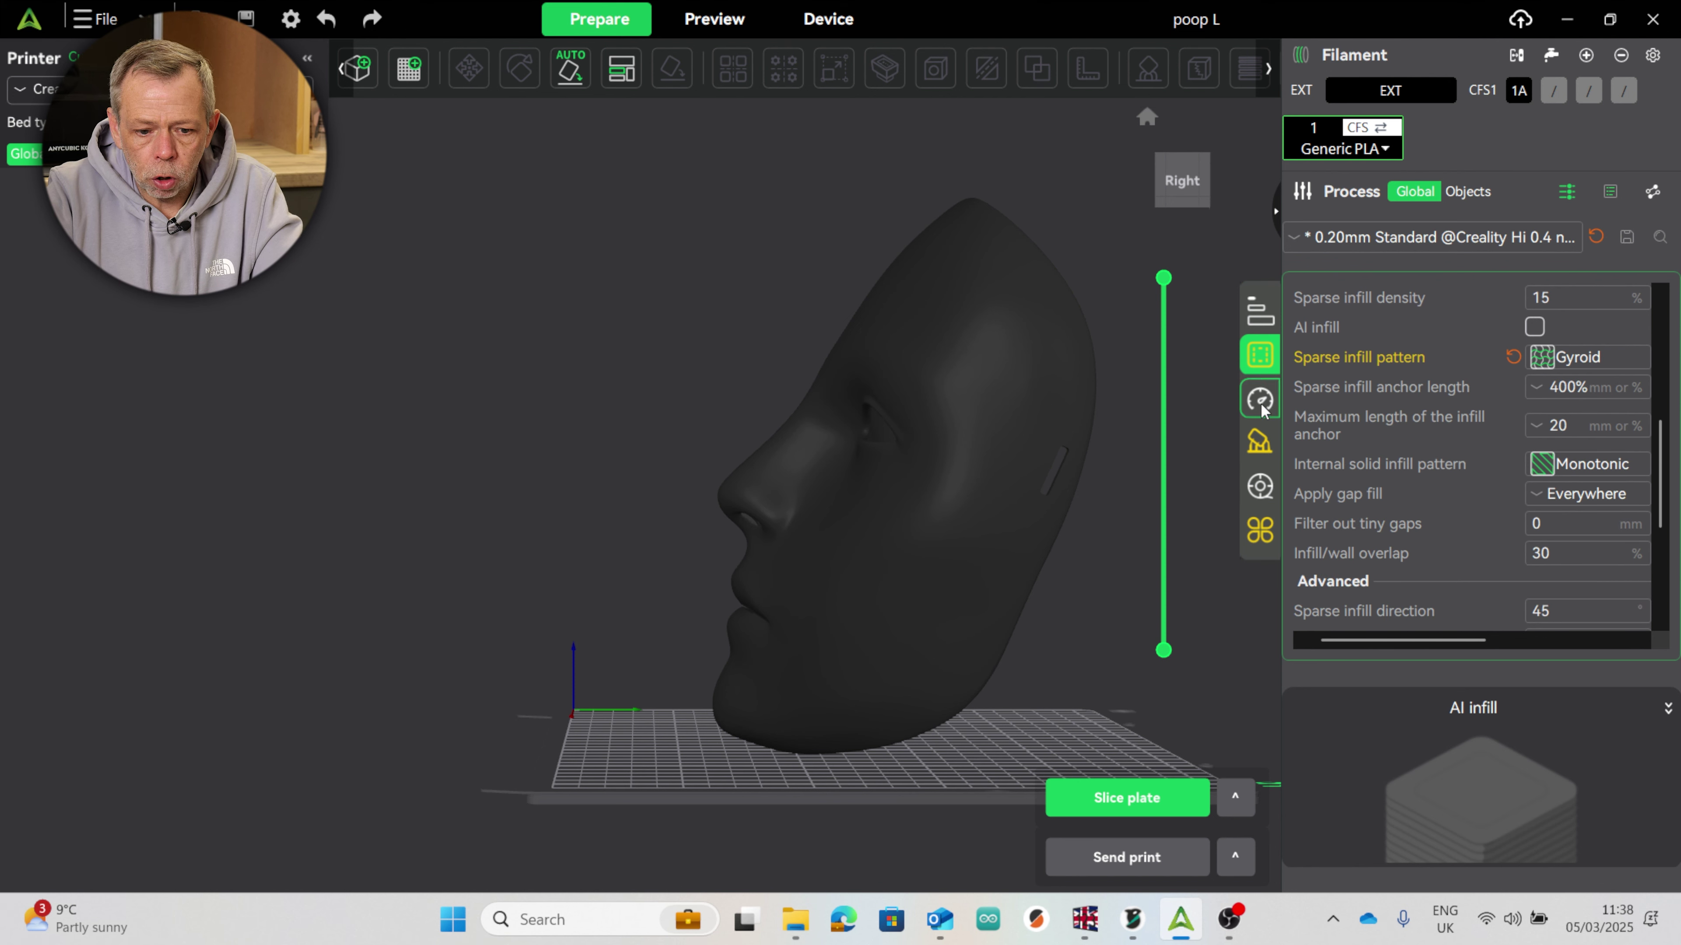
pyautogui.click(1259, 442)
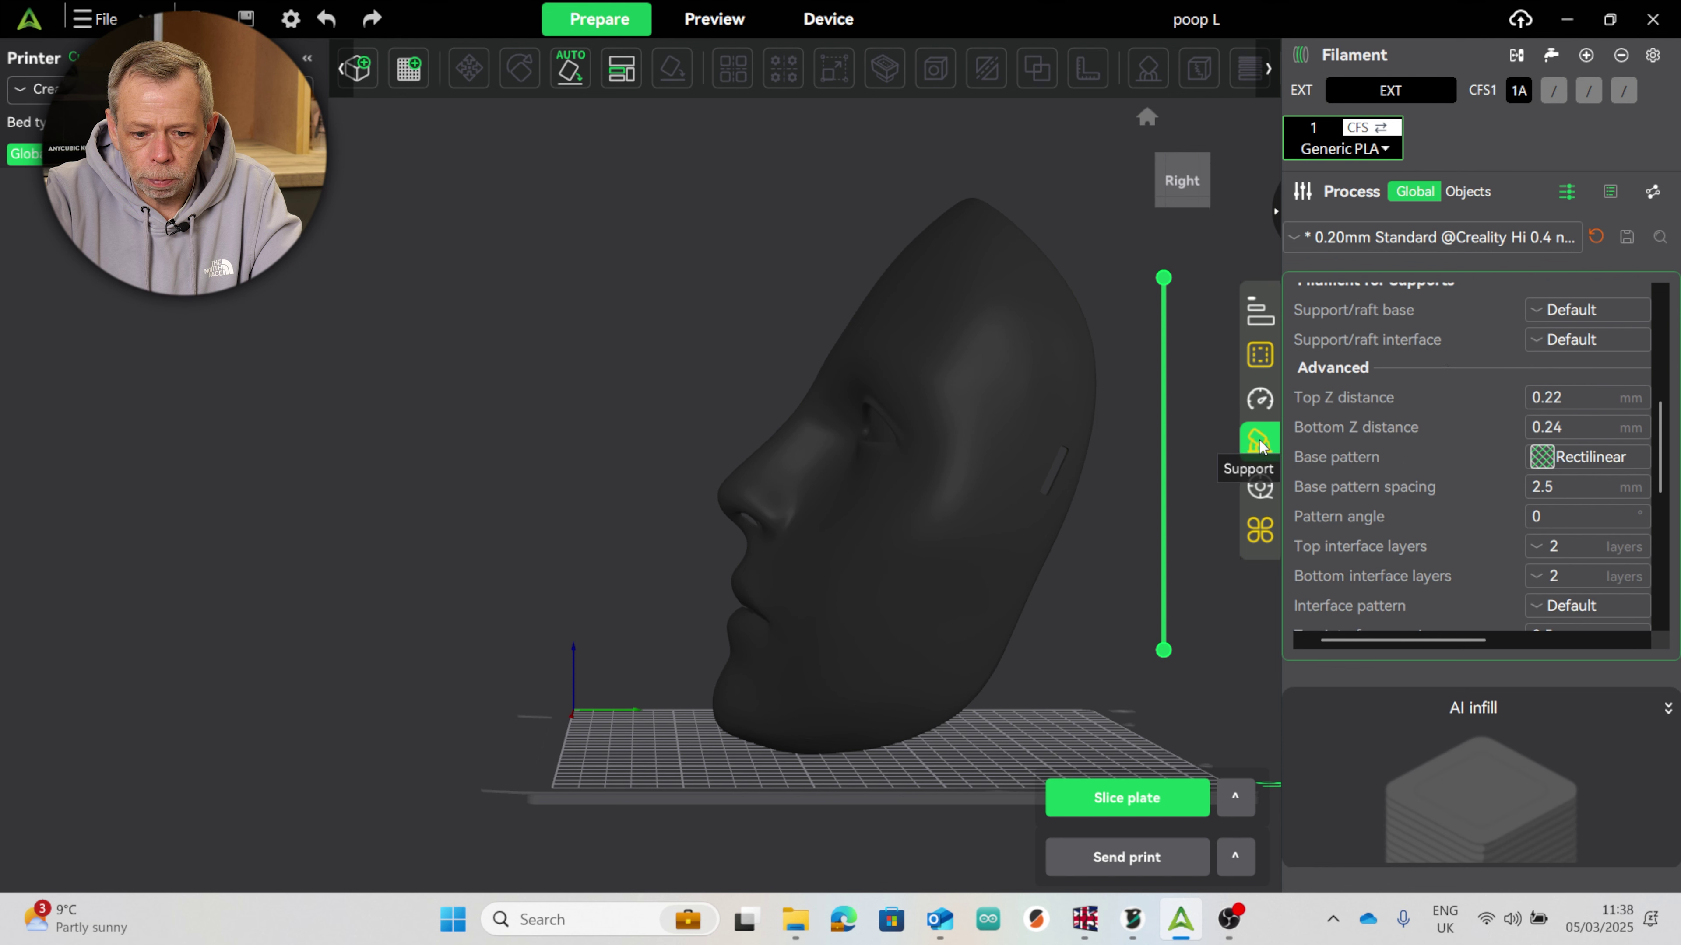
pyautogui.scroll(10, 1546, 407)
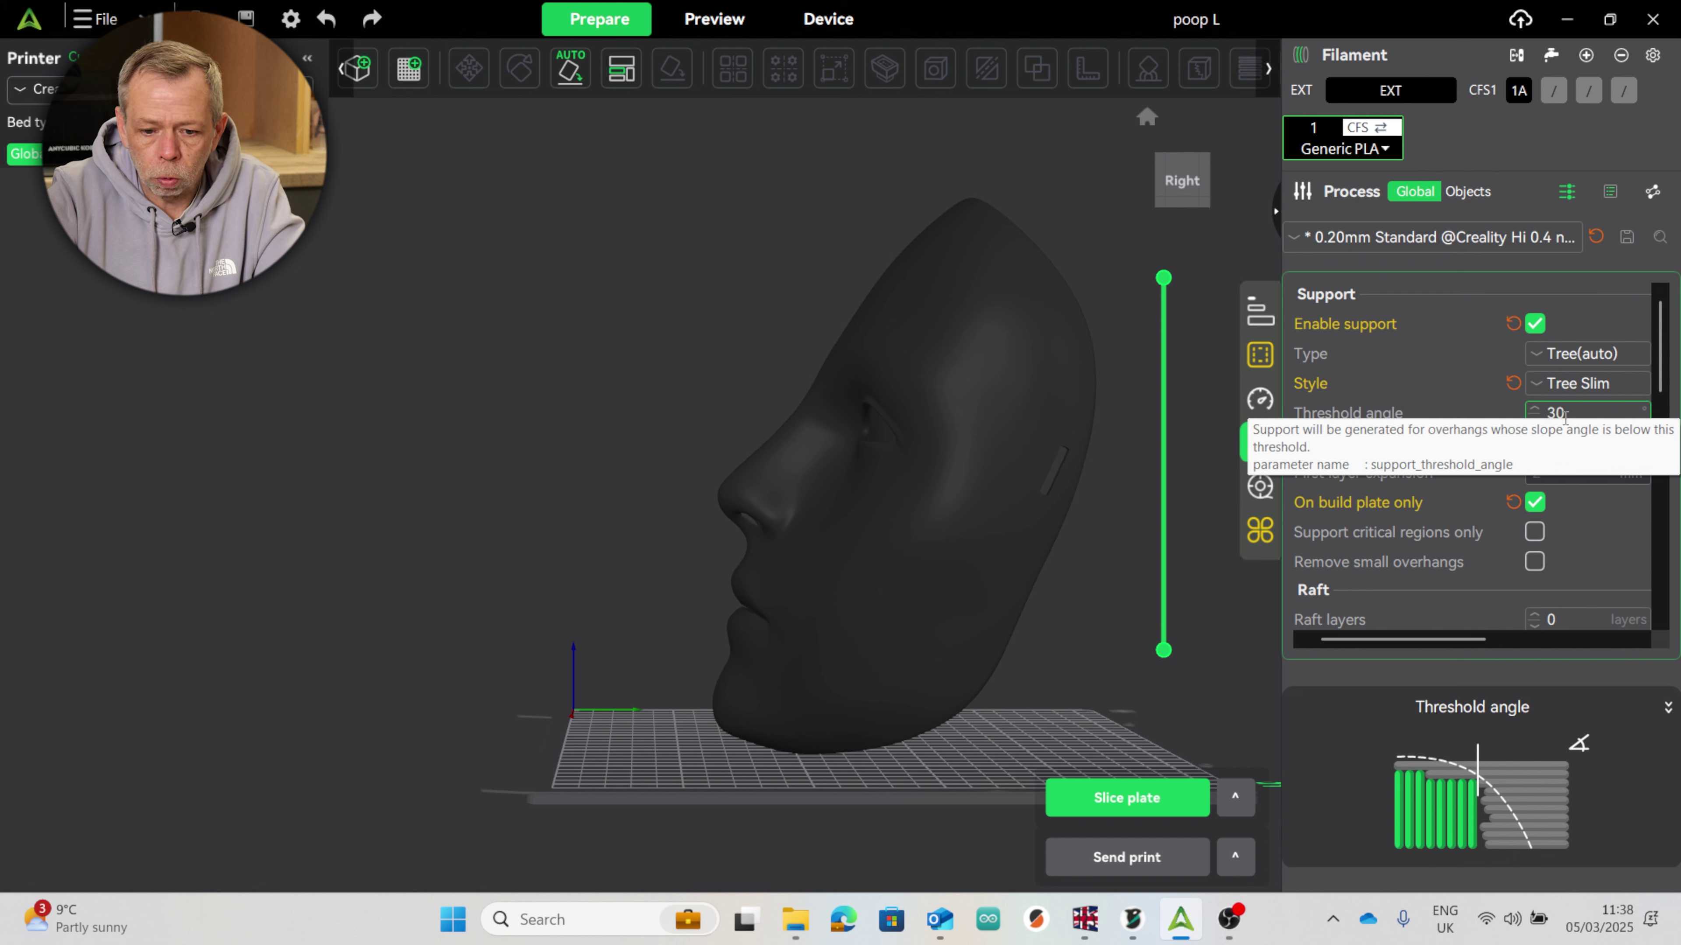
pyautogui.click(1536, 408)
pyautogui.click(1535, 419)
pyautogui.click(1535, 418)
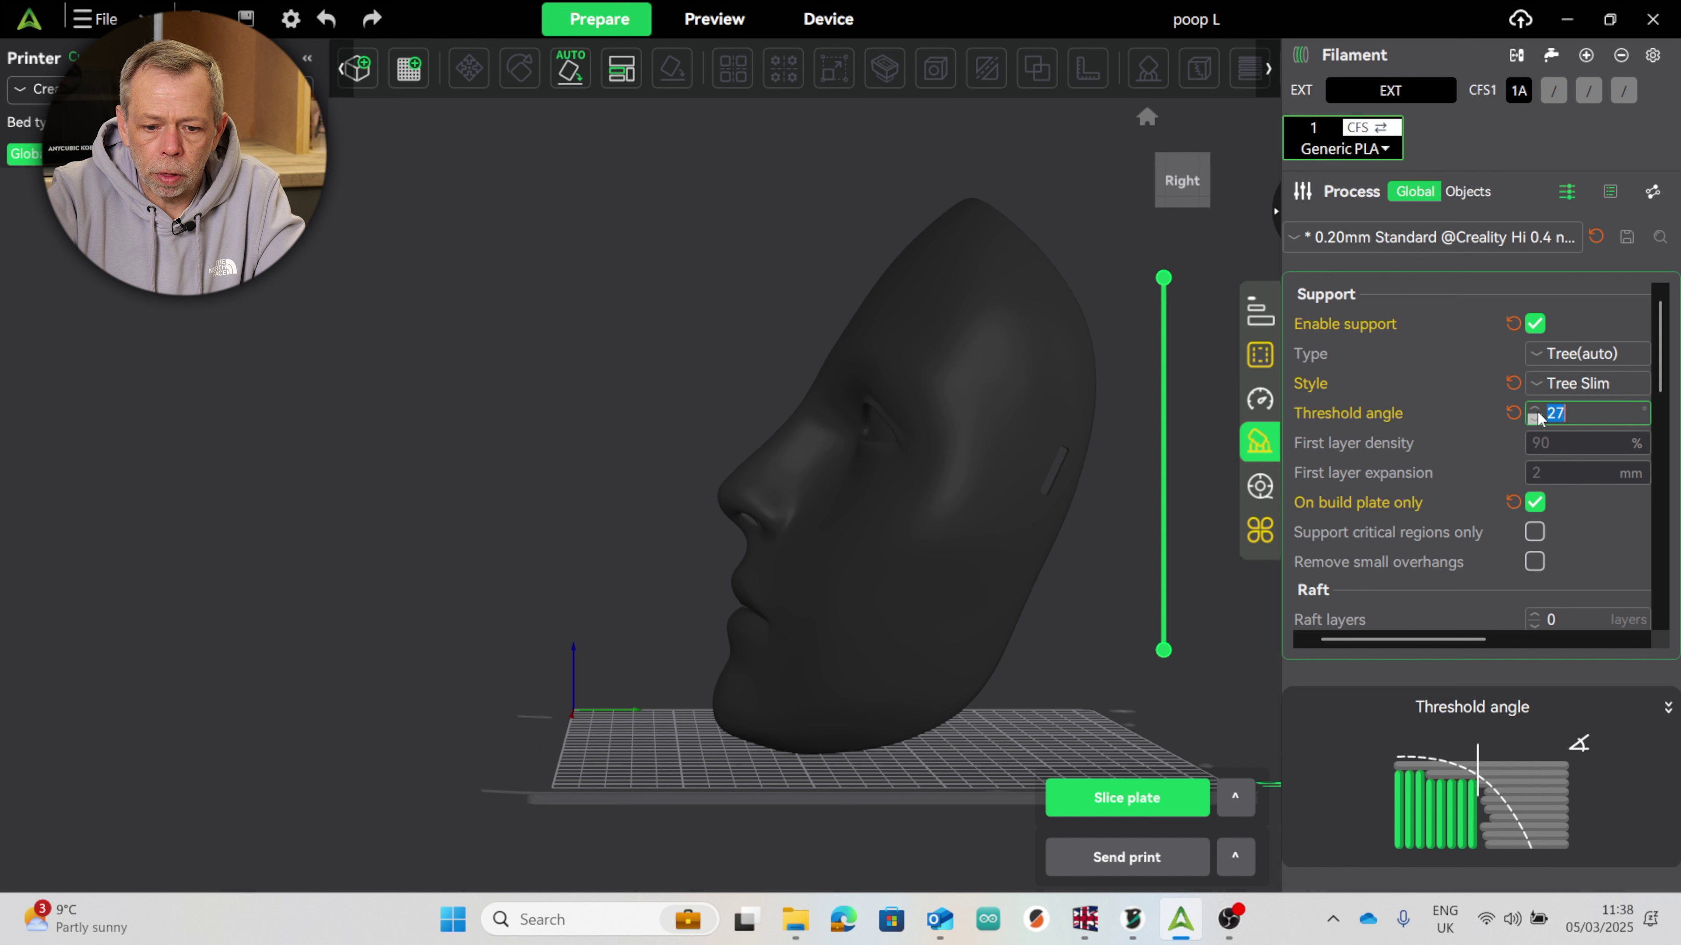
pyautogui.click(1536, 407)
pyautogui.click(1536, 407)
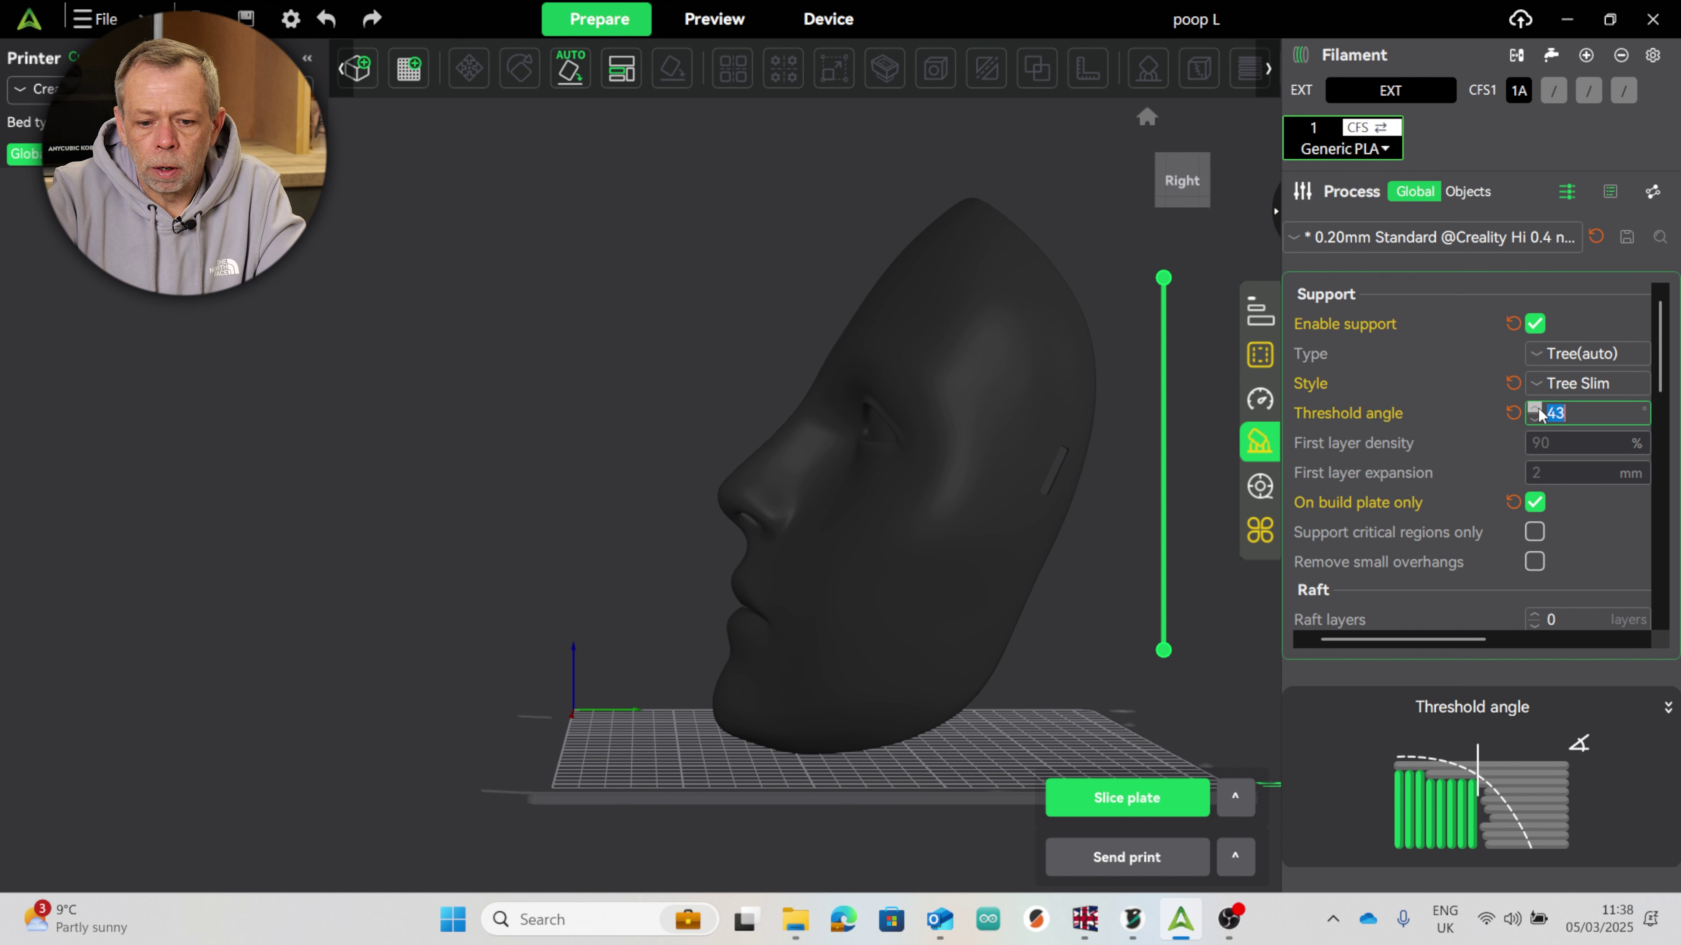
pyautogui.click(1538, 408)
pyautogui.click(1539, 408)
pyautogui.scroll(-5, 1422, 504)
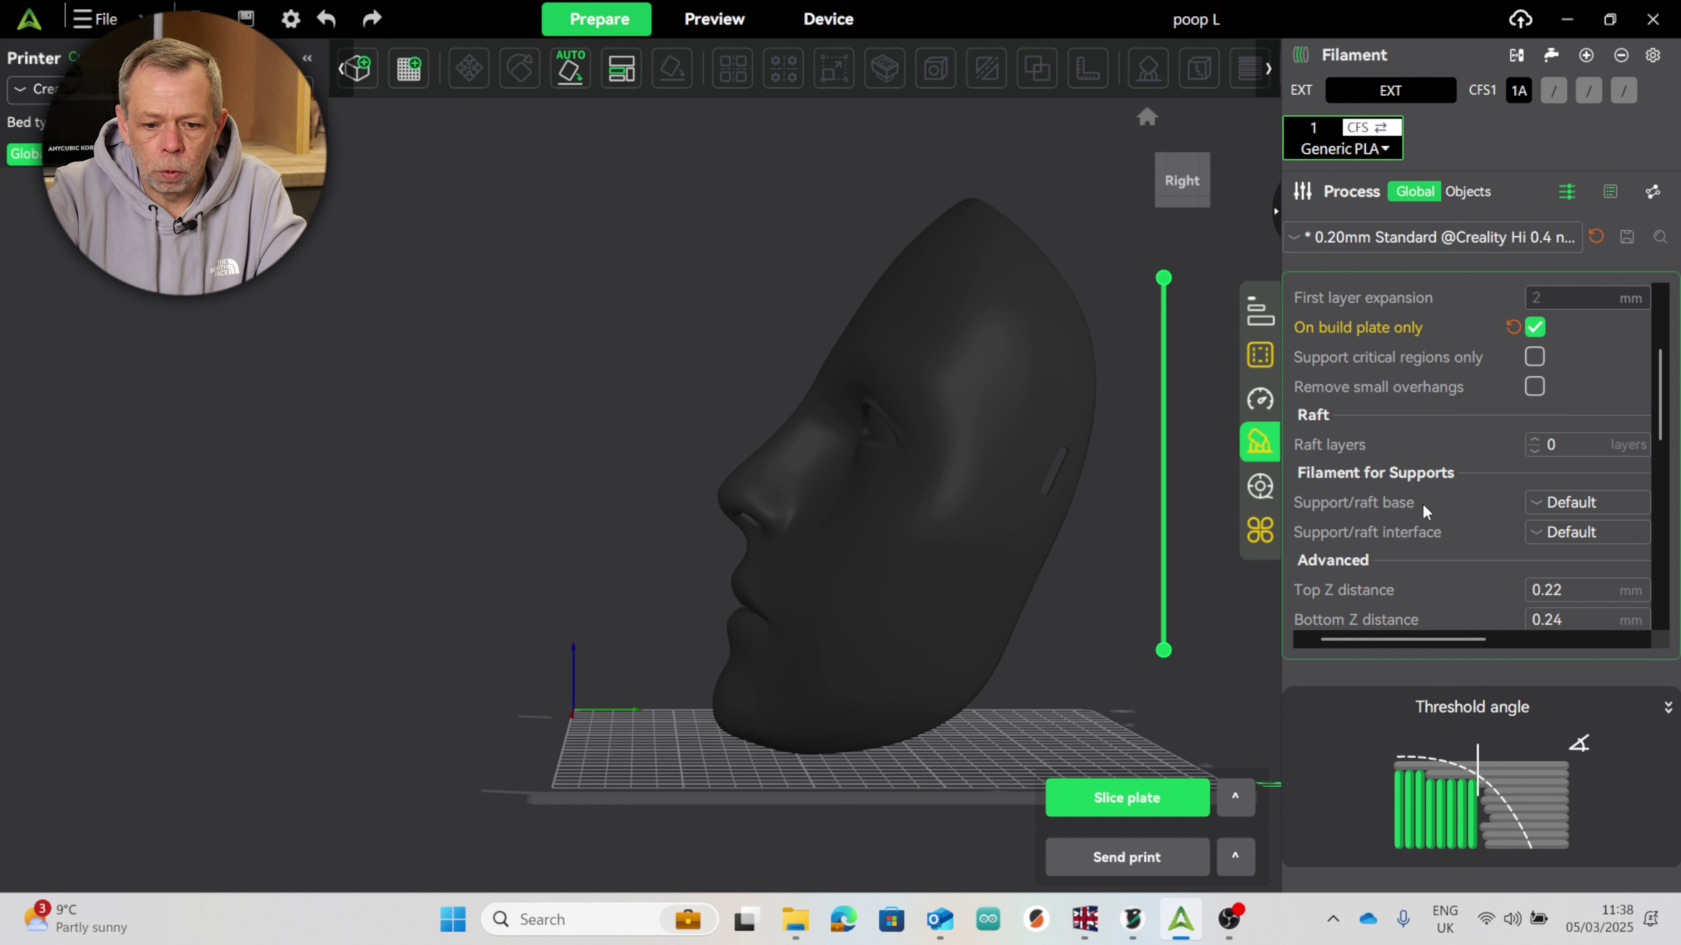
pyautogui.moveTo(1427, 498)
pyautogui.scroll(5, 1493, 419)
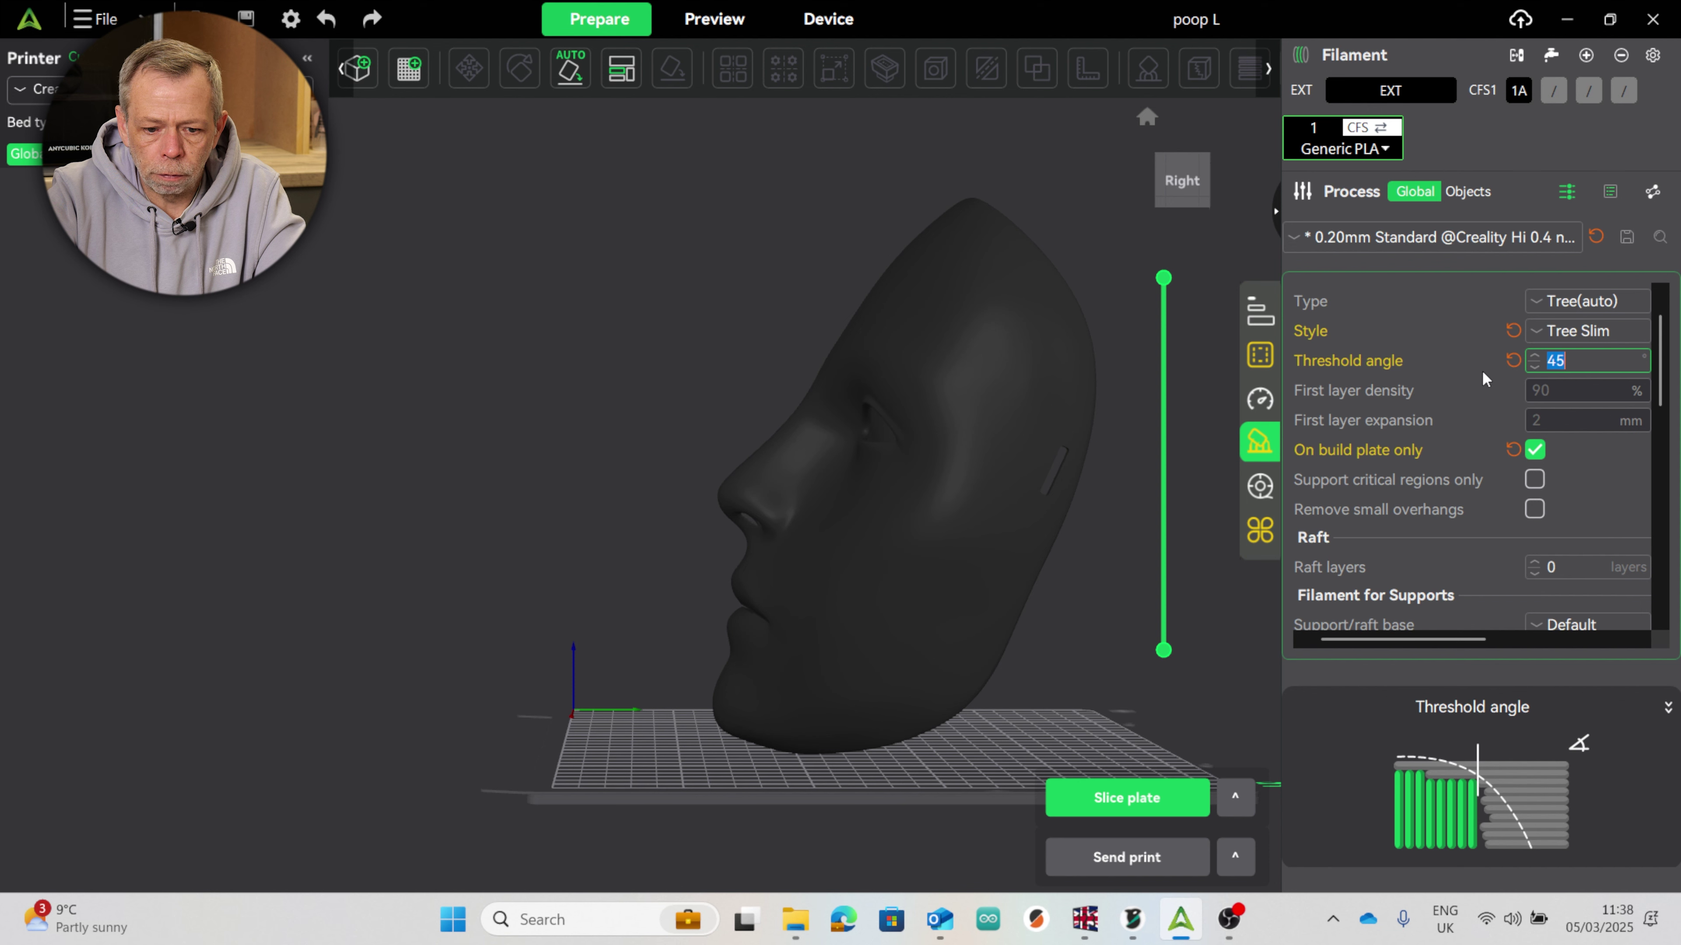
pyautogui.click(1477, 385)
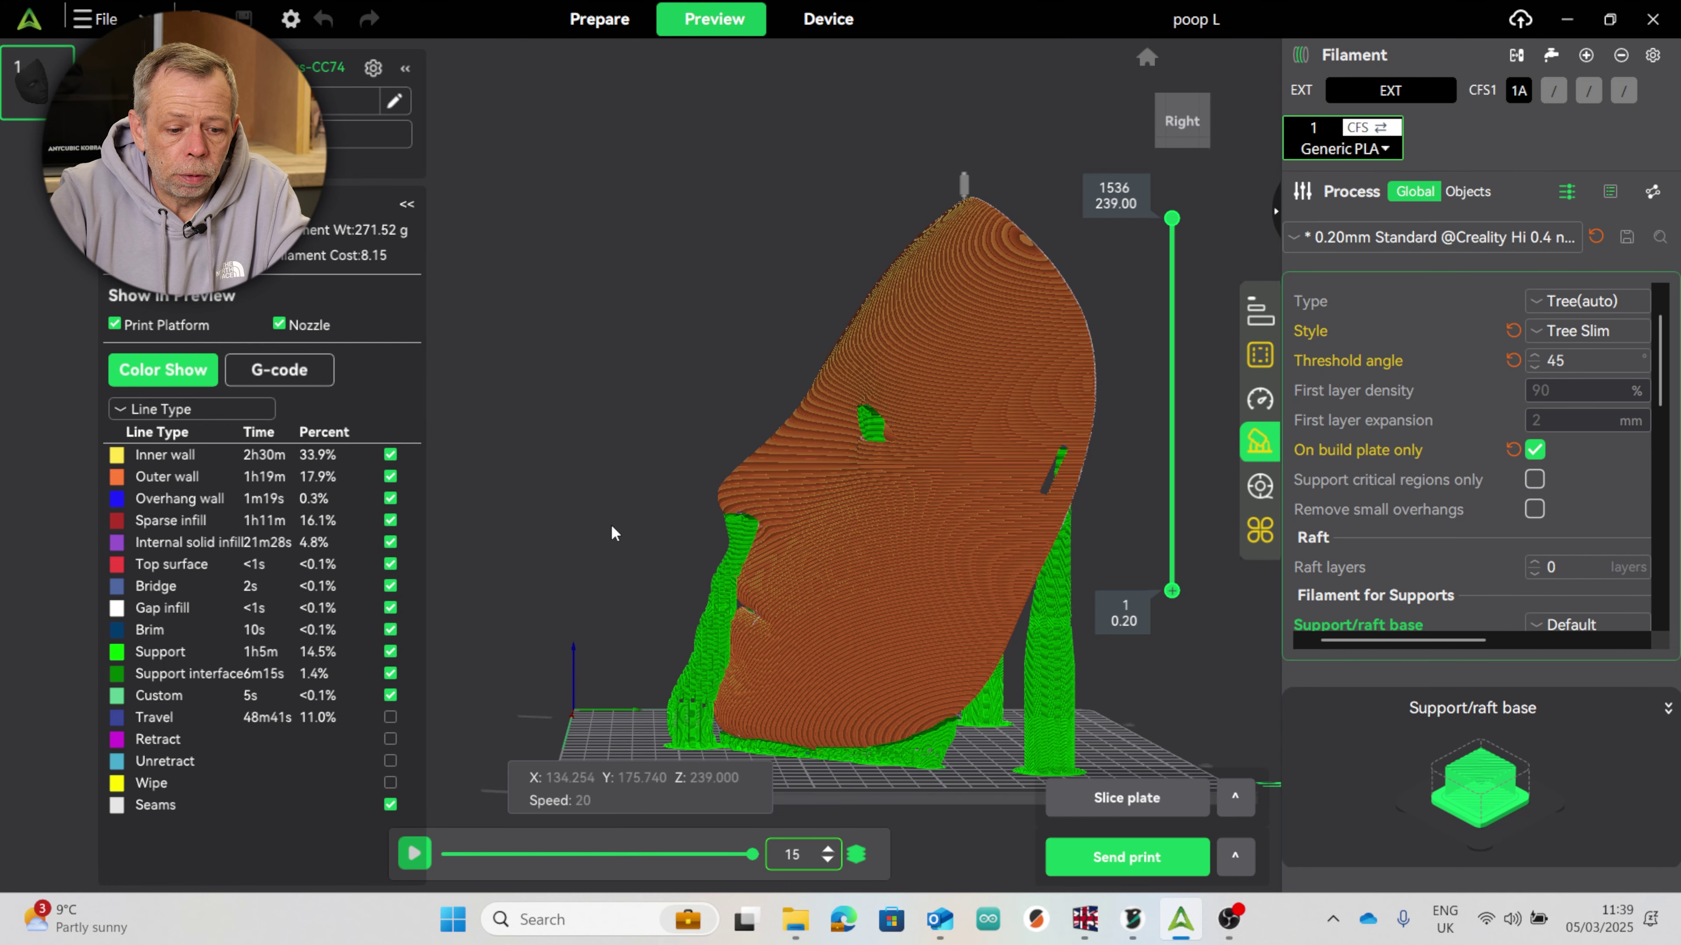
# Examine the sliced mask's tree supports beneath the nose and chin and behind the lips and eyes
pyautogui.moveTo(611, 524); pyautogui.dragTo(924, 711)
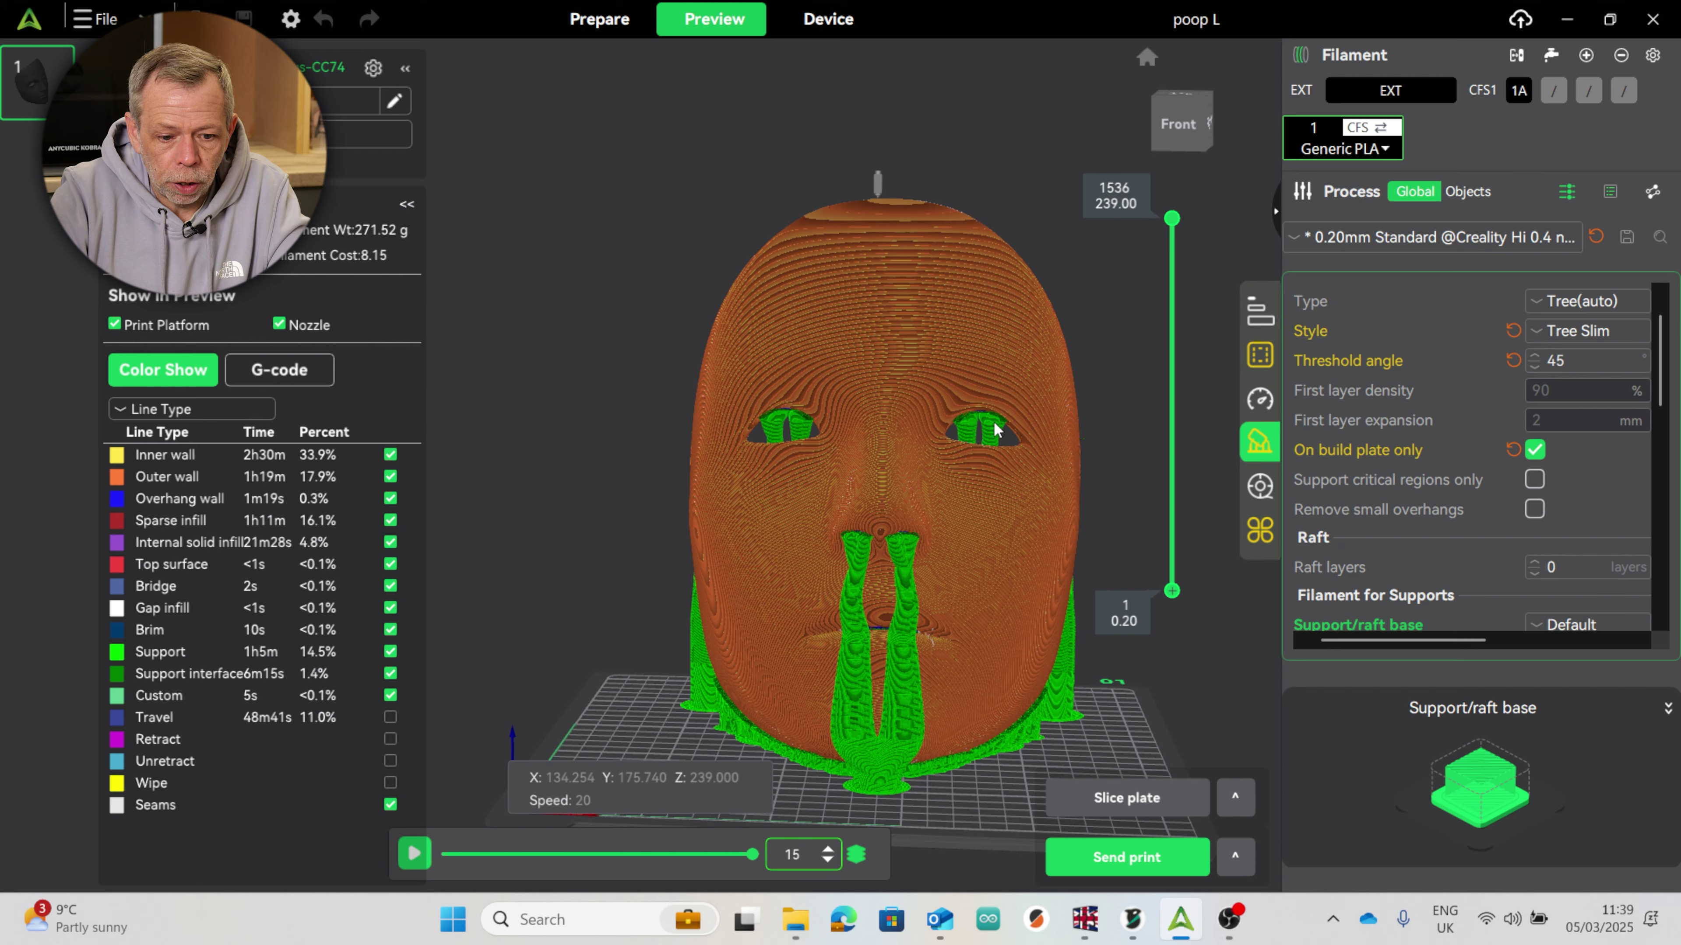
pyautogui.scroll(6, 715, 761)
pyautogui.moveTo(709, 751); pyautogui.dragTo(599, 516)
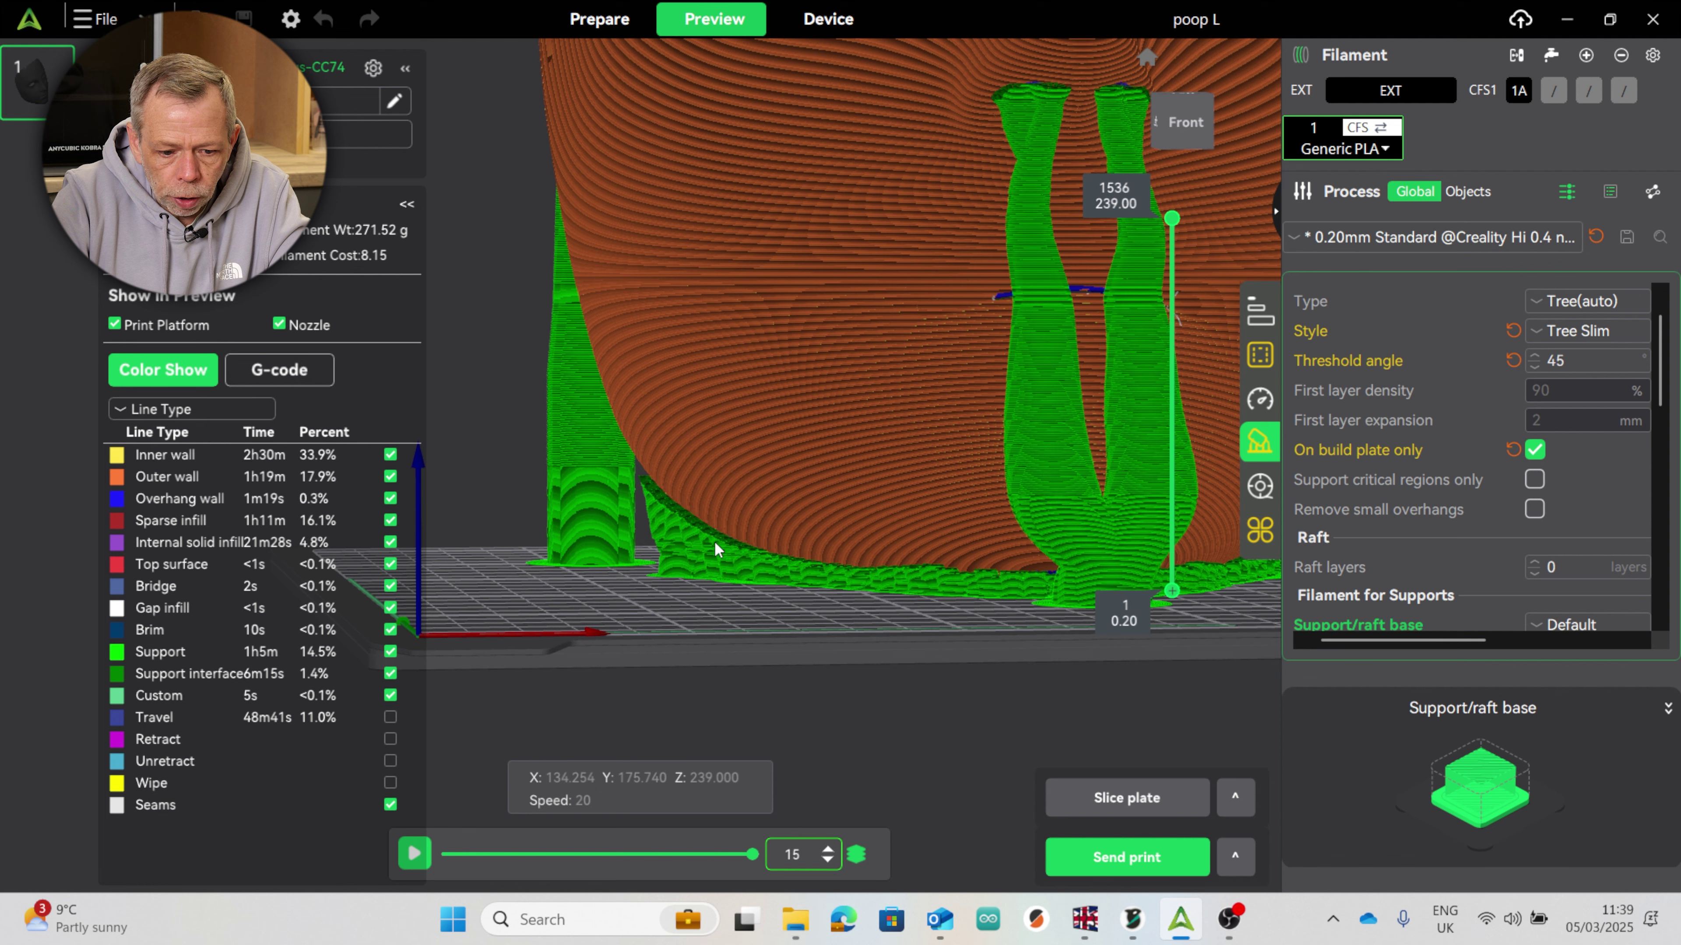
pyautogui.moveTo(979, 609); pyautogui.dragTo(823, 610)
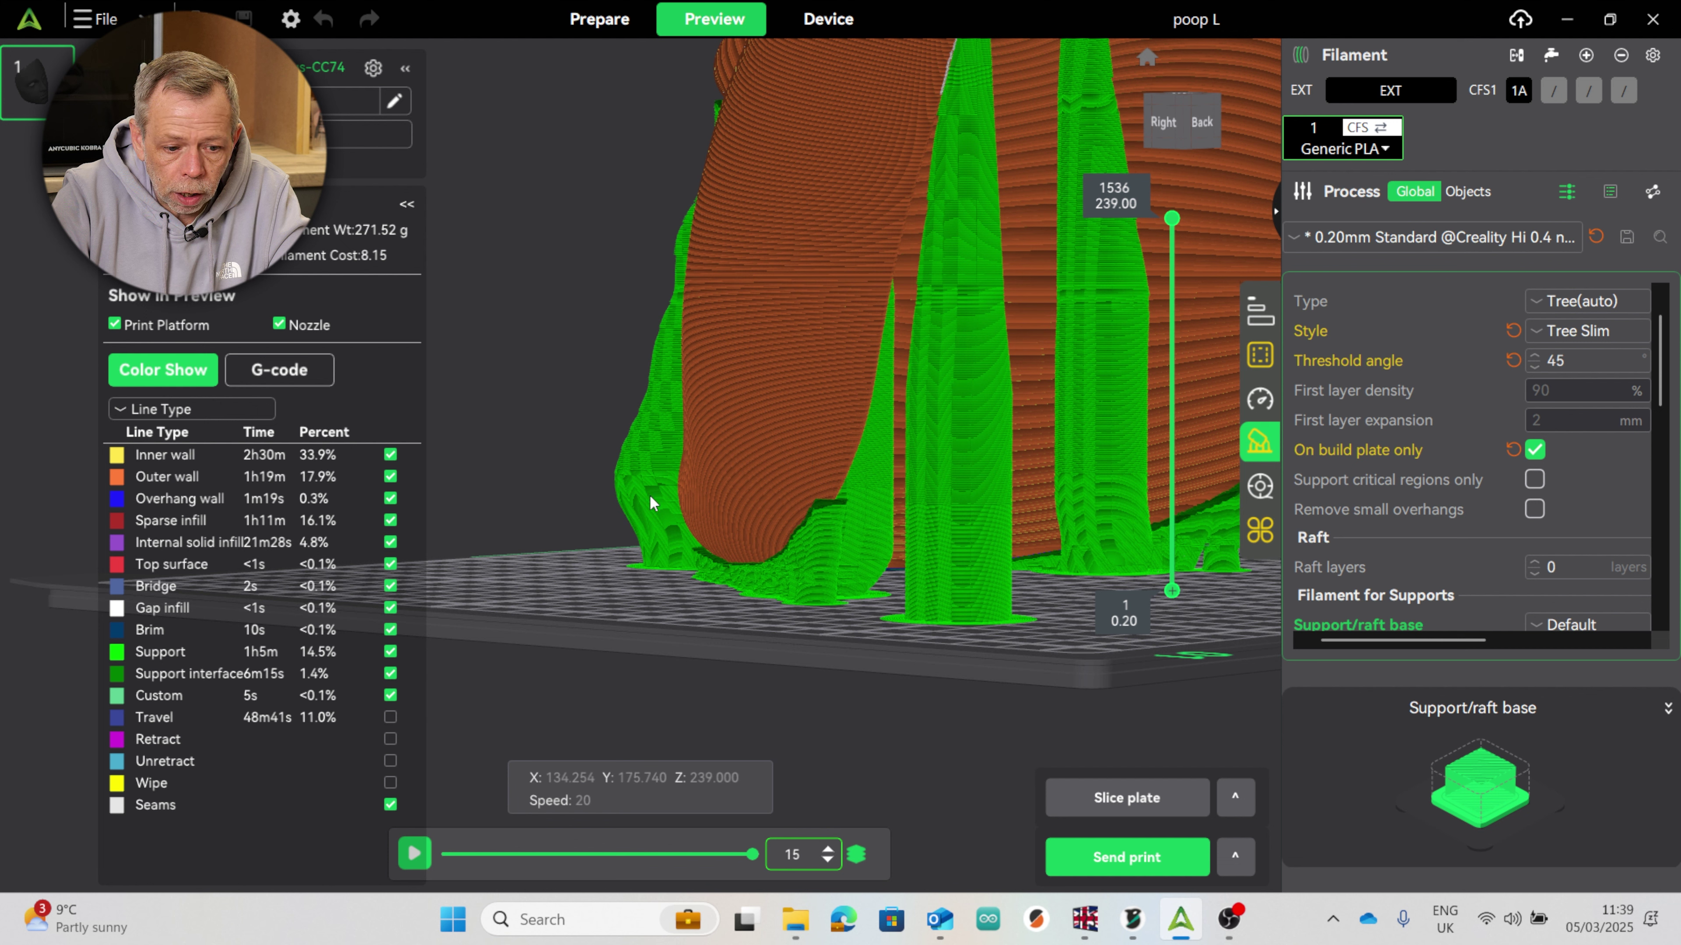
pyautogui.moveTo(993, 548); pyautogui.dragTo(958, 413)
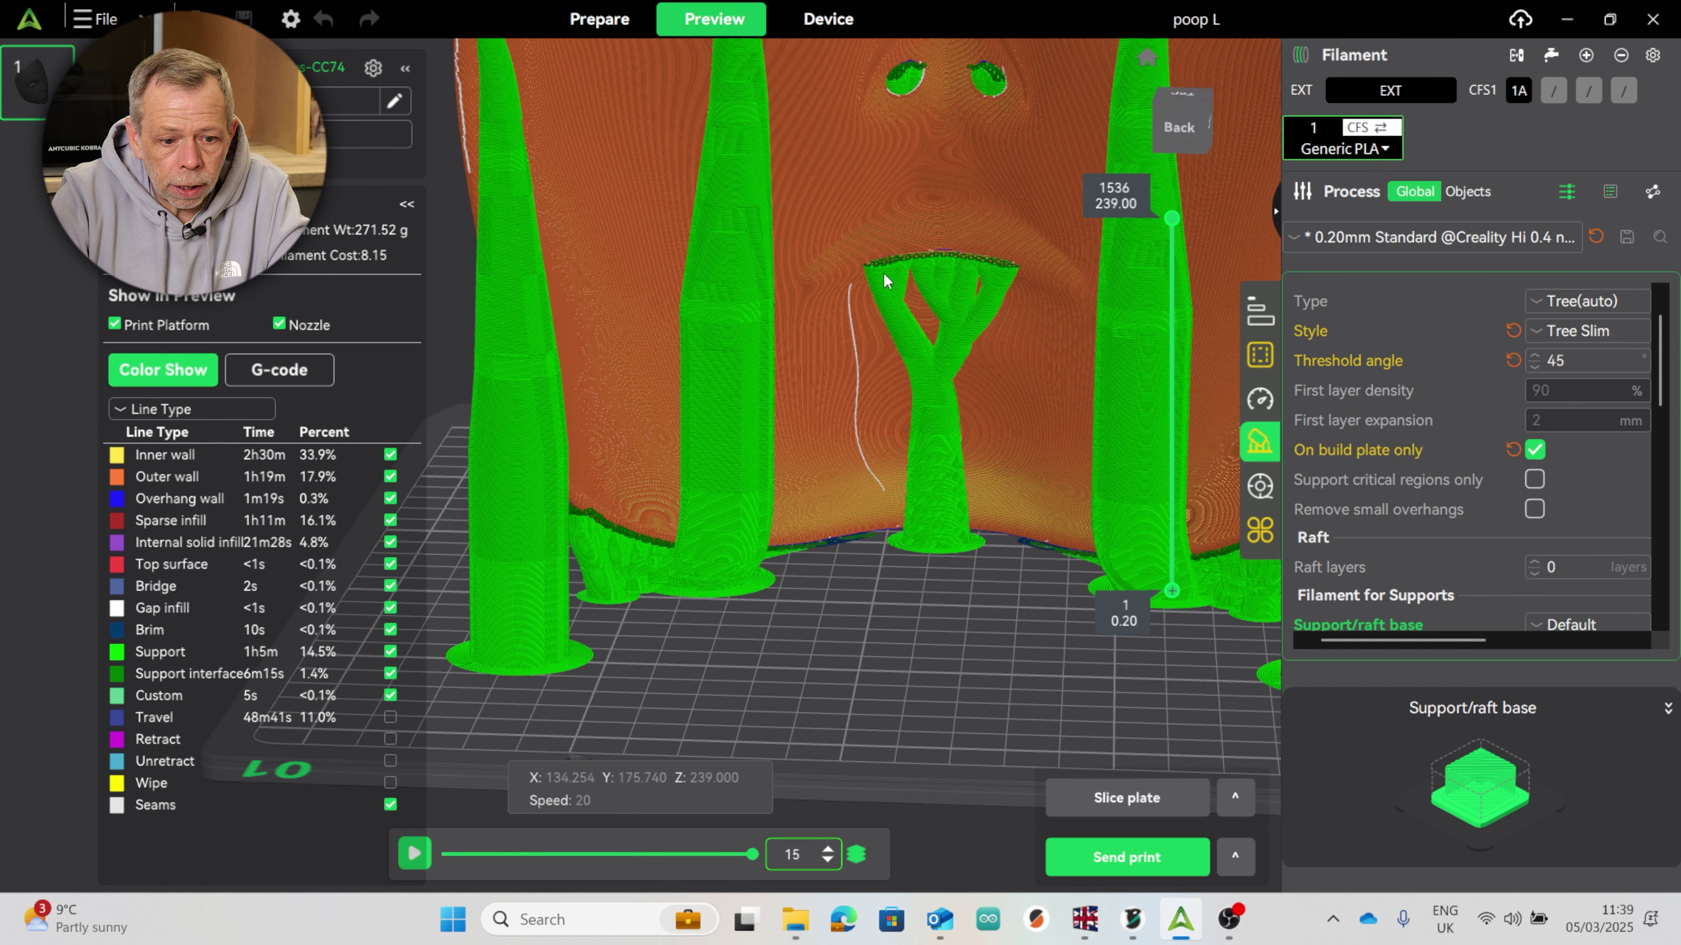
pyautogui.scroll(-5, 935, 448)
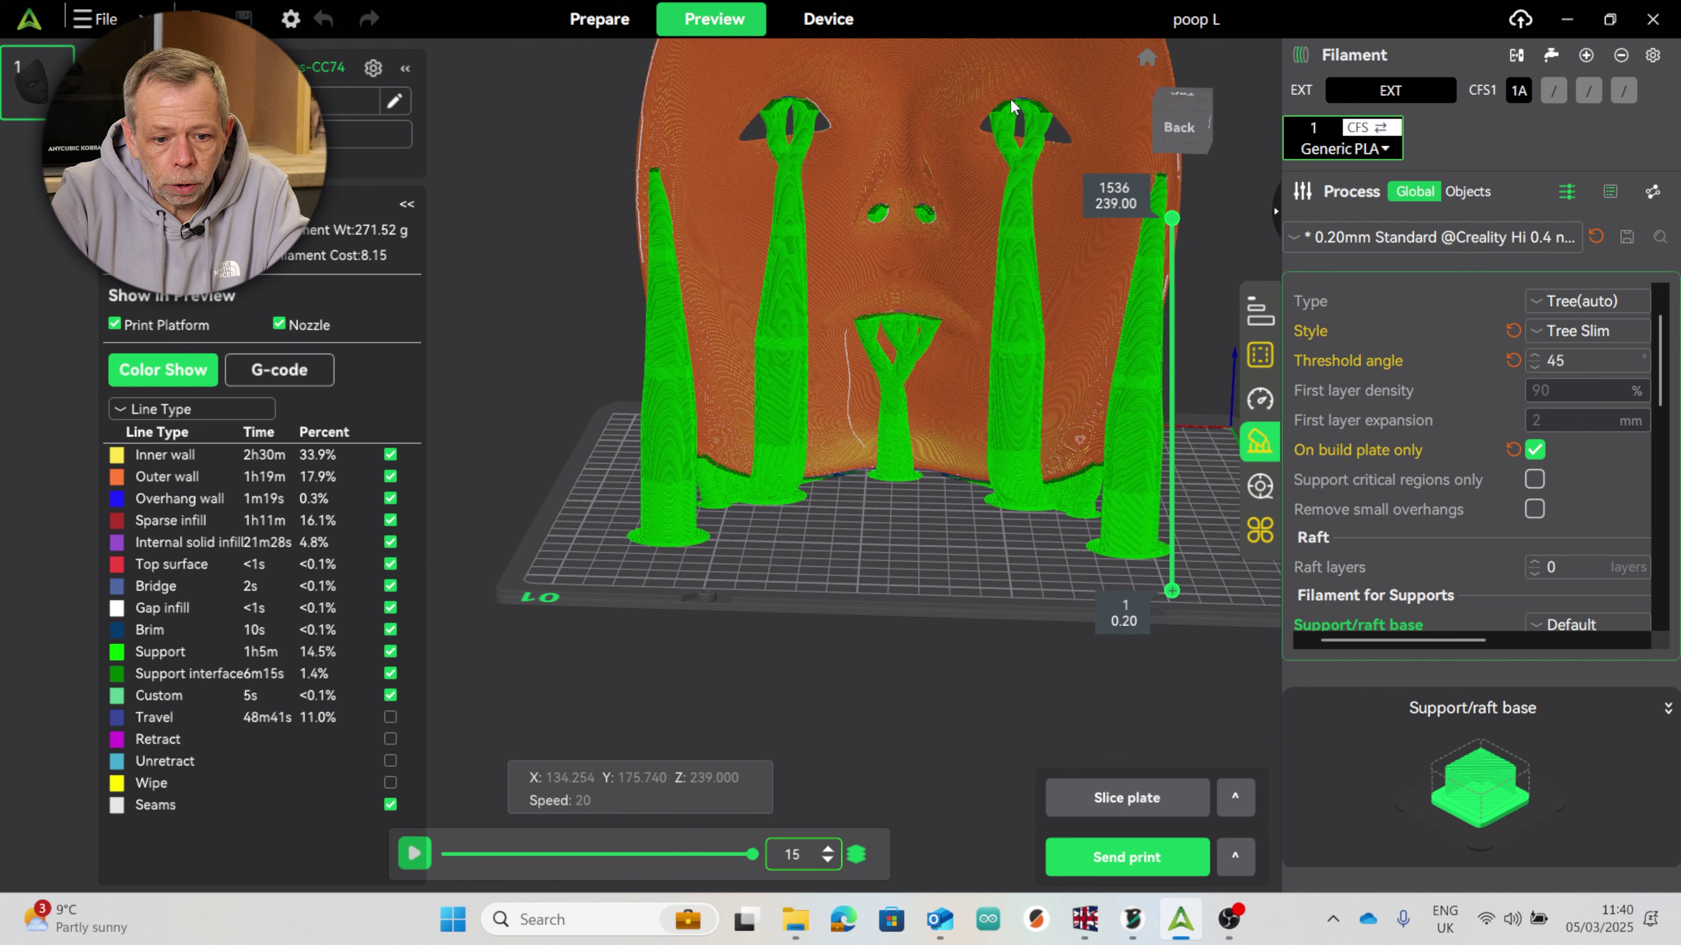
pyautogui.moveTo(608, 247)
pyautogui.mouseDown()
pyautogui.moveTo(575, 331)
pyautogui.moveTo(637, 243)
pyautogui.mouseUp()
# Inspect the layer lines on the sliced mask's face, forehead and side, including the areas around the eyes and nose
pyautogui.moveTo(932, 500); pyautogui.dragTo(753, 553)
pyautogui.scroll(3, 796, 233)
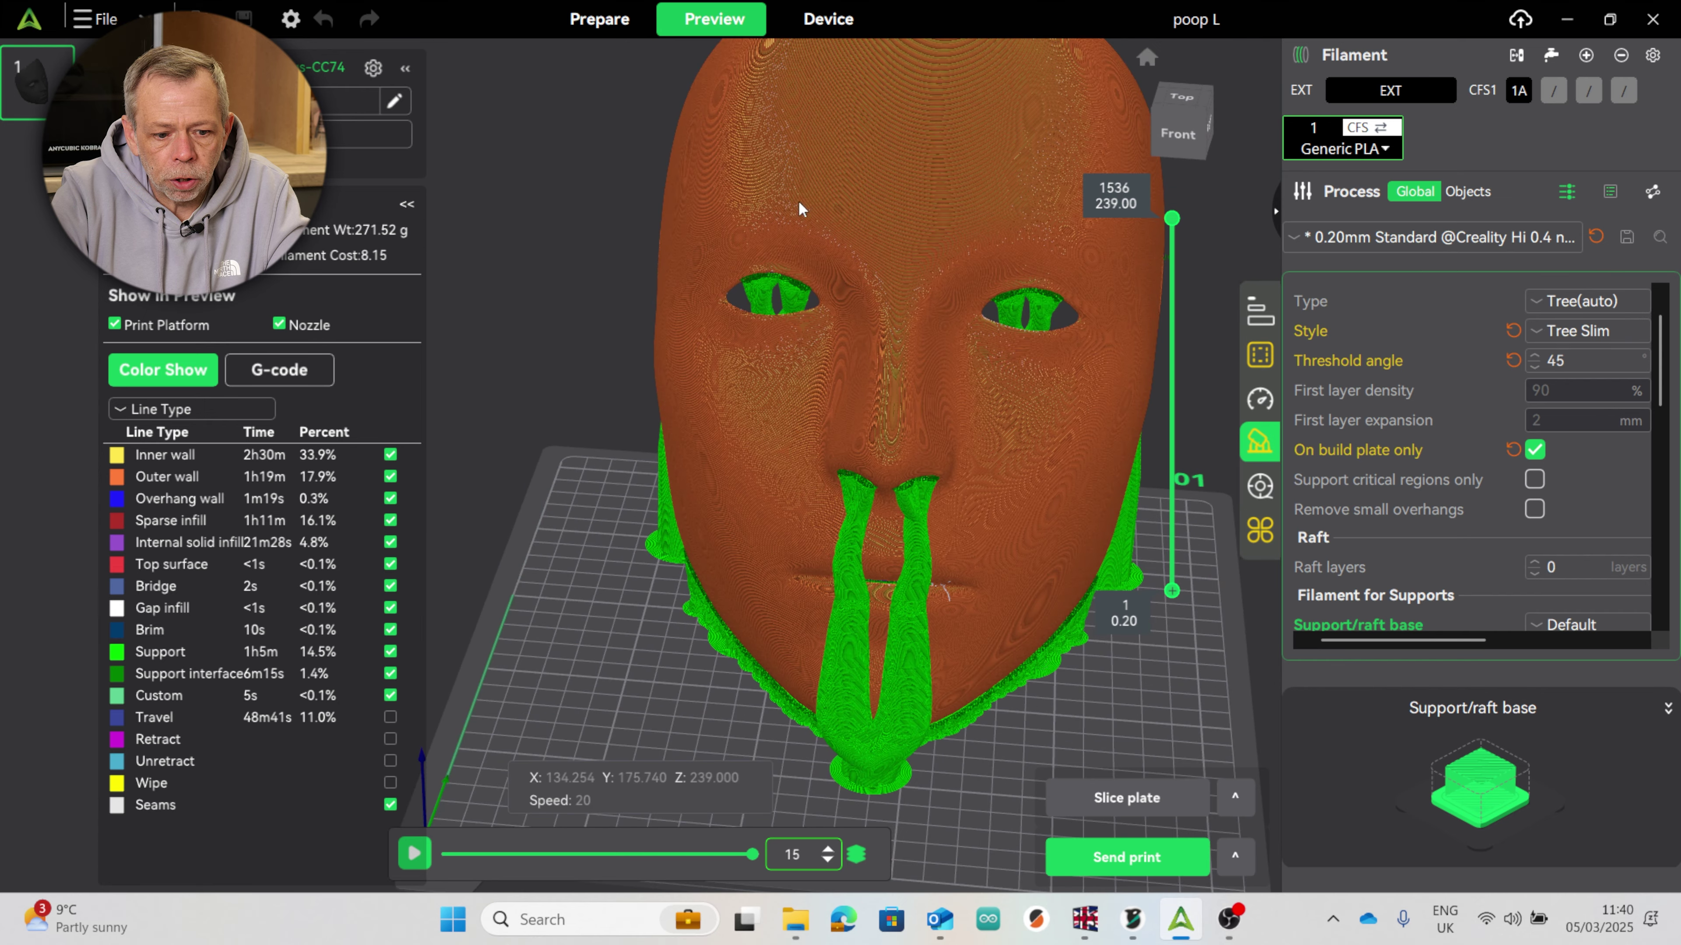
pyautogui.moveTo(646, 648); pyautogui.dragTo(557, 654)
pyautogui.scroll(2, 967, 218)
pyautogui.moveTo(1097, 55); pyautogui.dragTo(868, 203, button='middle')
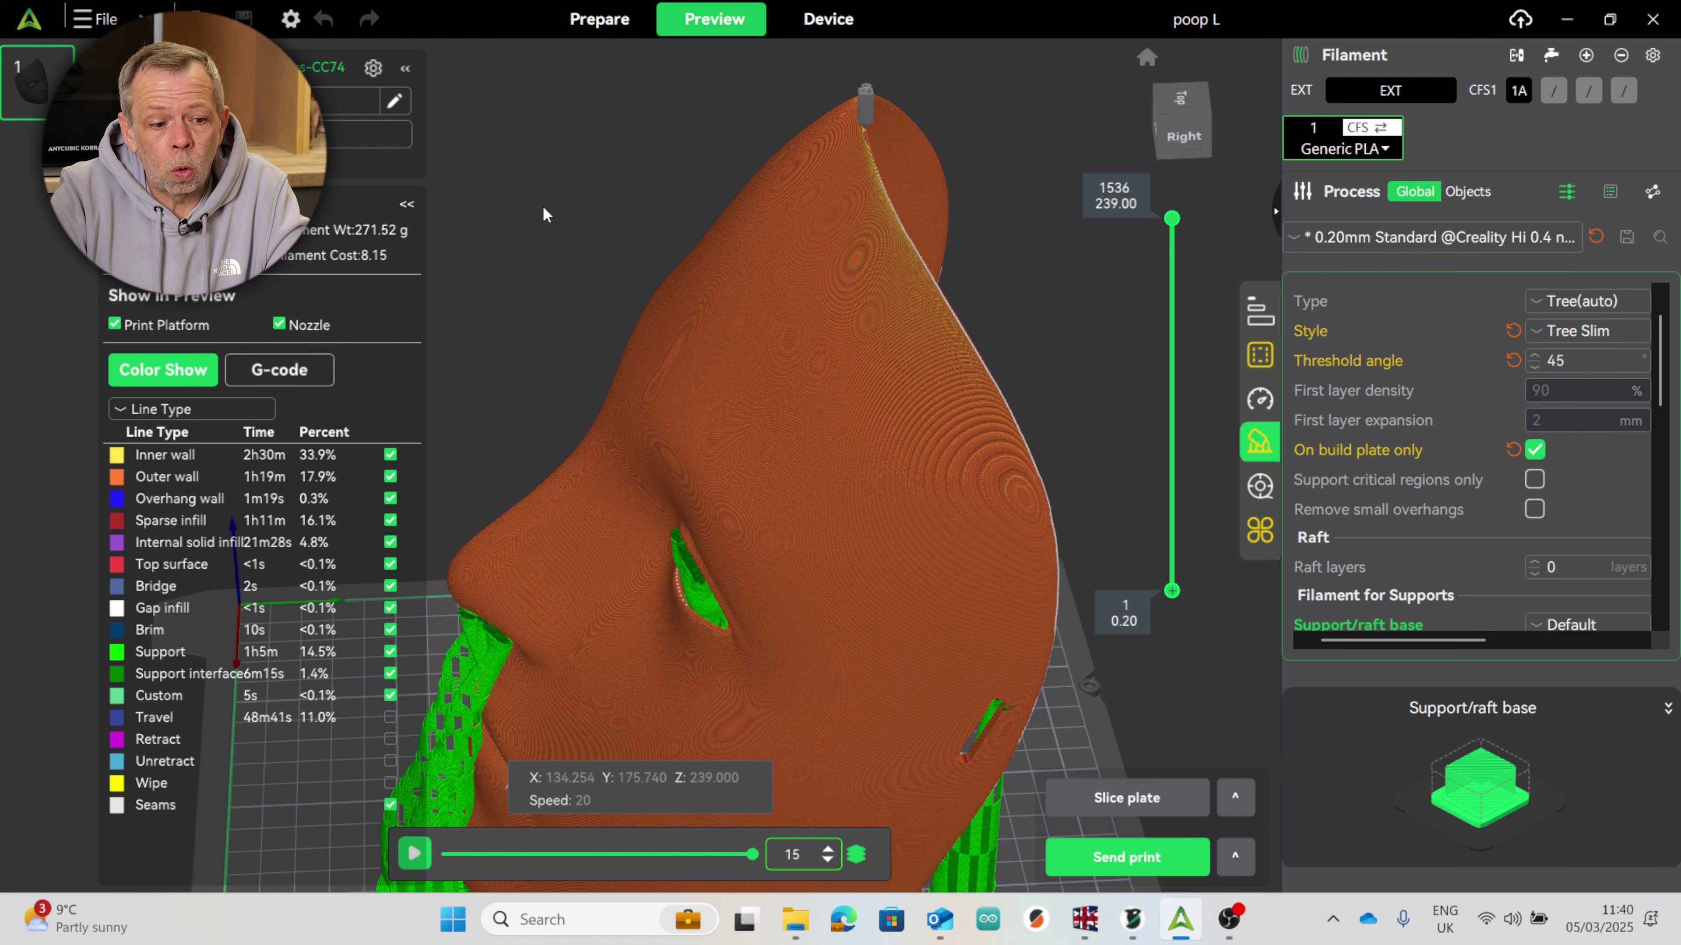
pyautogui.scroll(-3, 543, 208)
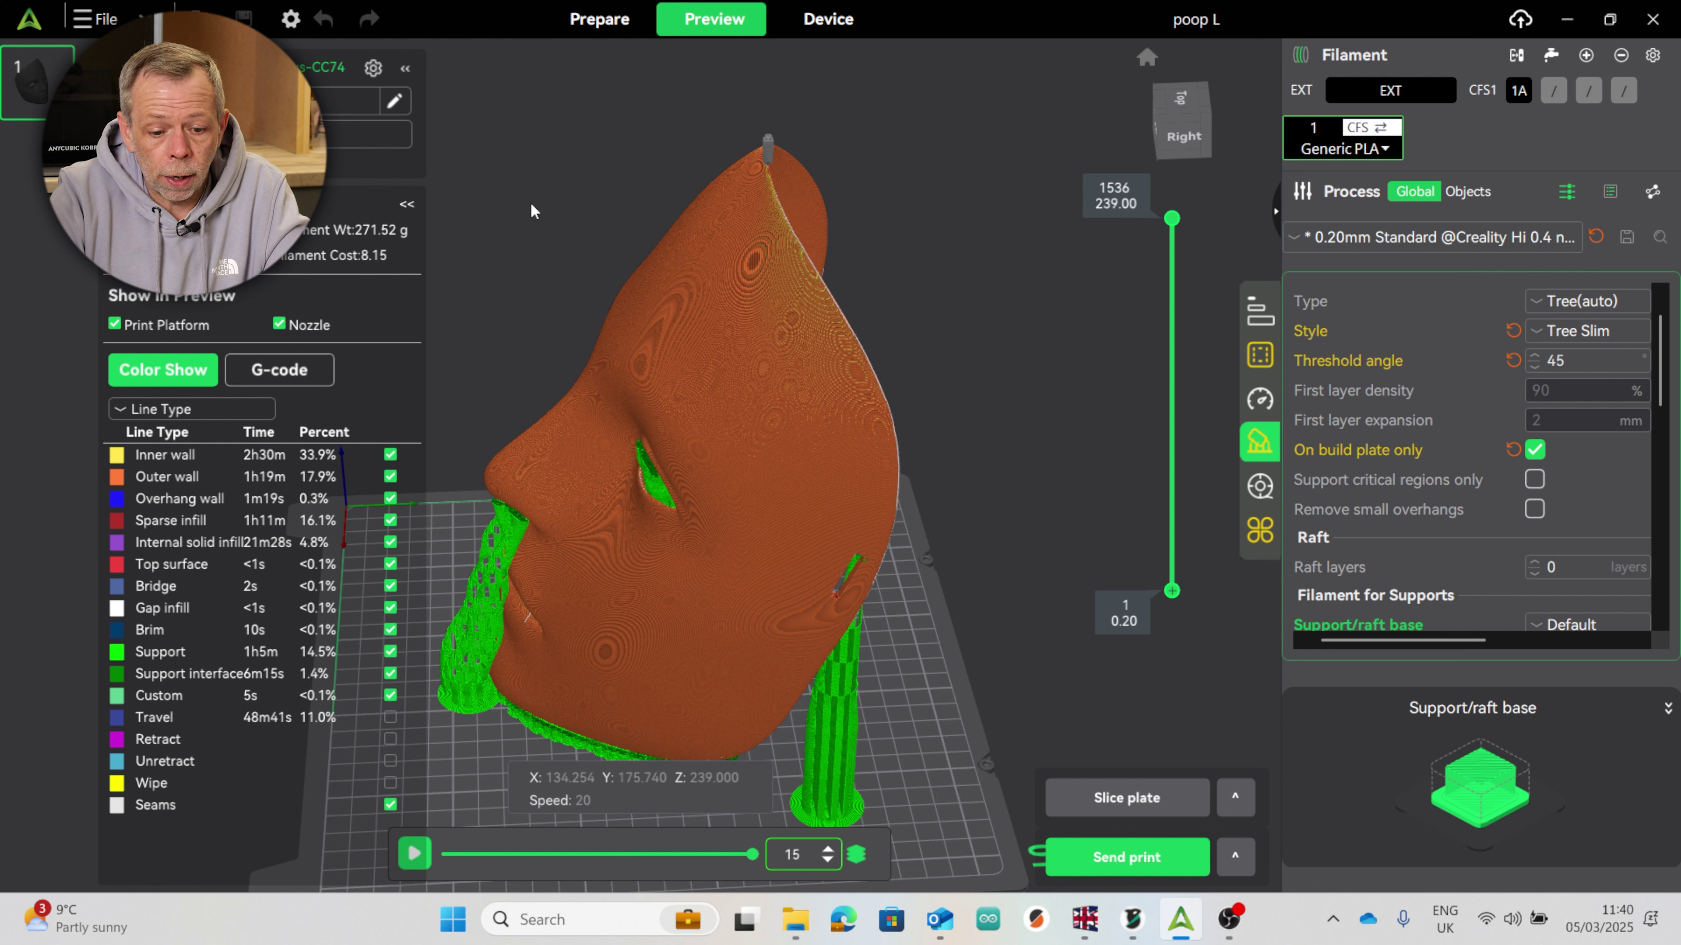
pyautogui.moveTo(566, 205); pyautogui.dragTo(640, 224)
pyautogui.moveTo(964, 494); pyautogui.dragTo(1045, 471, button='right')
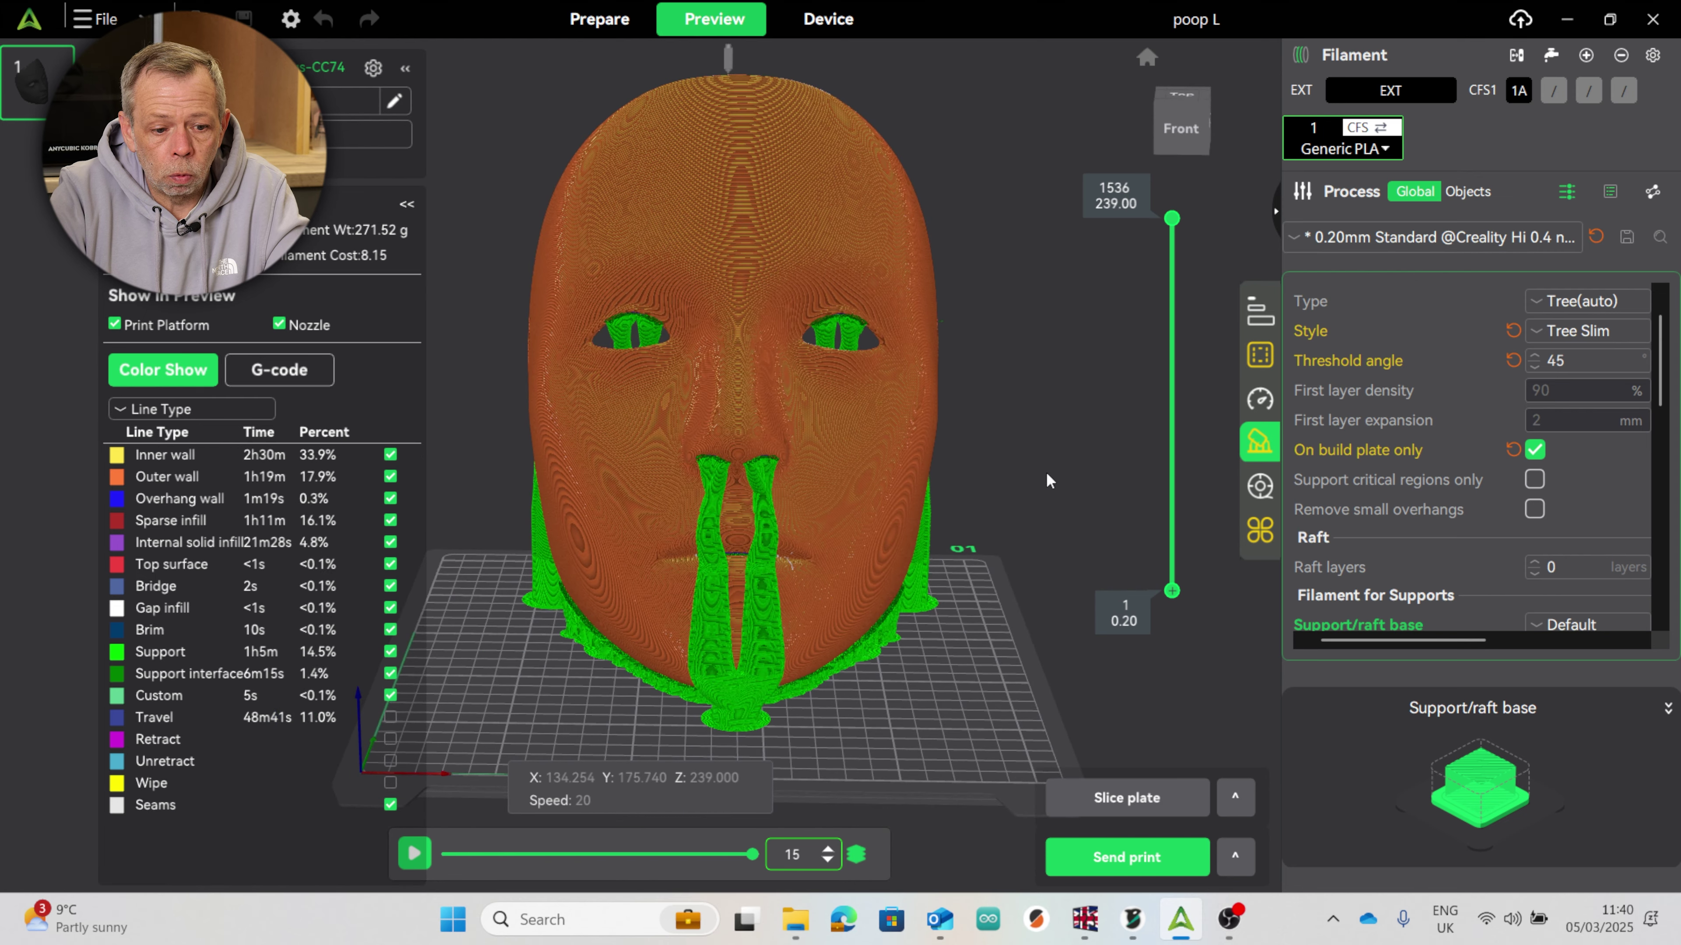
pyautogui.scroll(-5, 1057, 639)
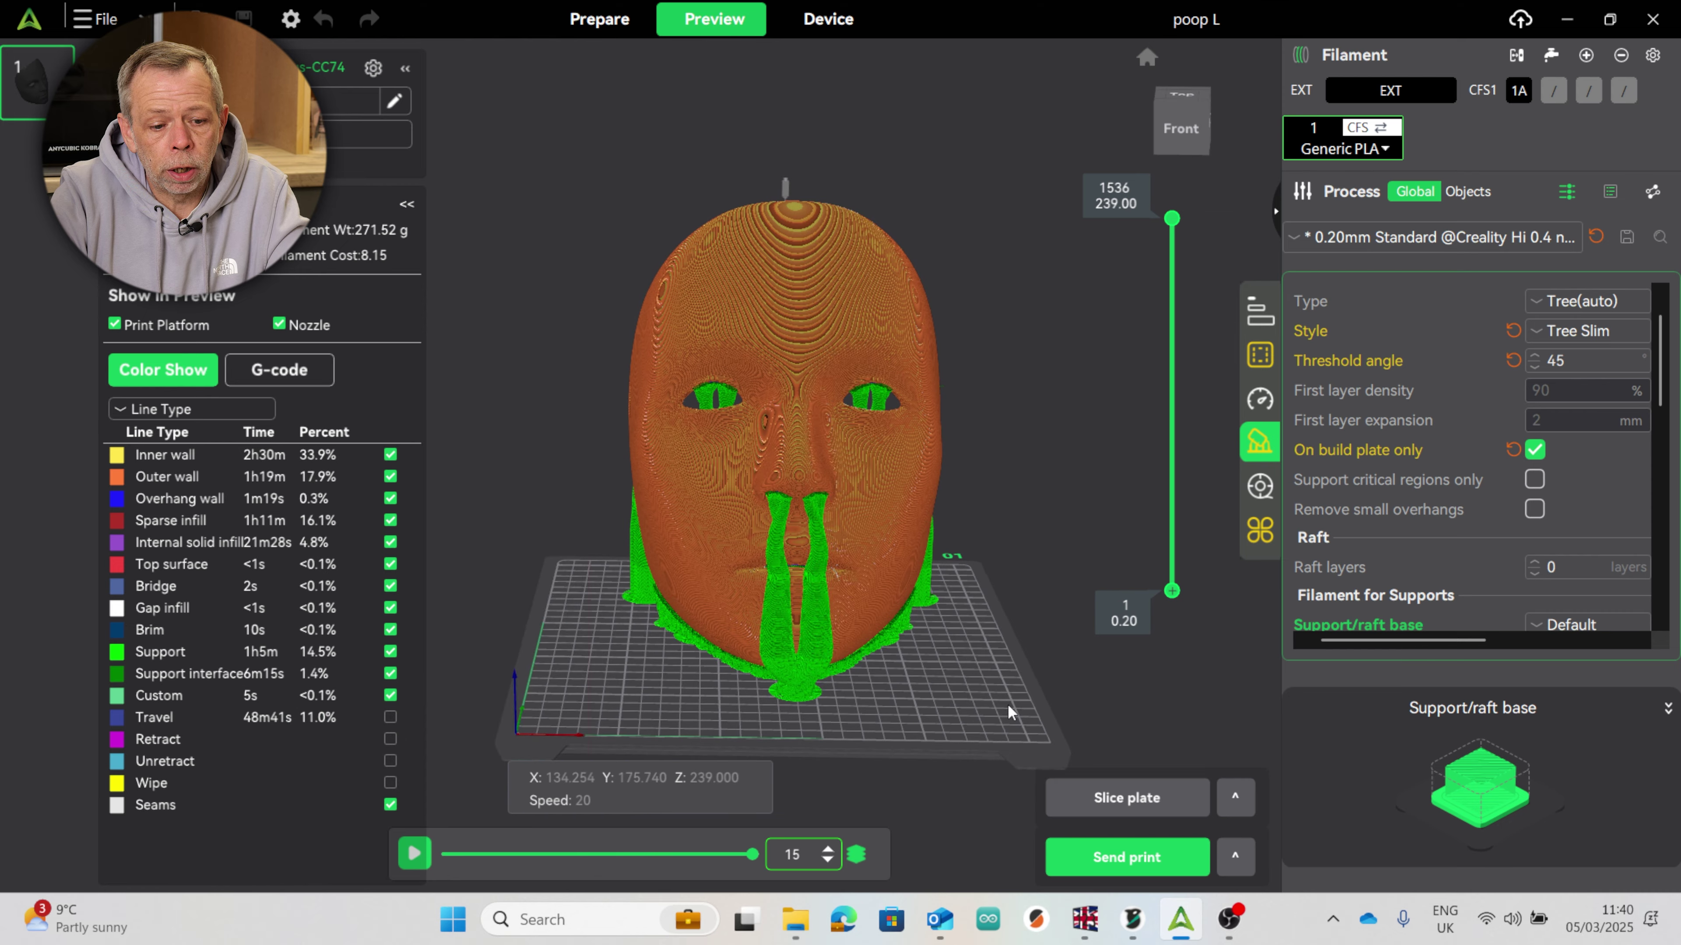